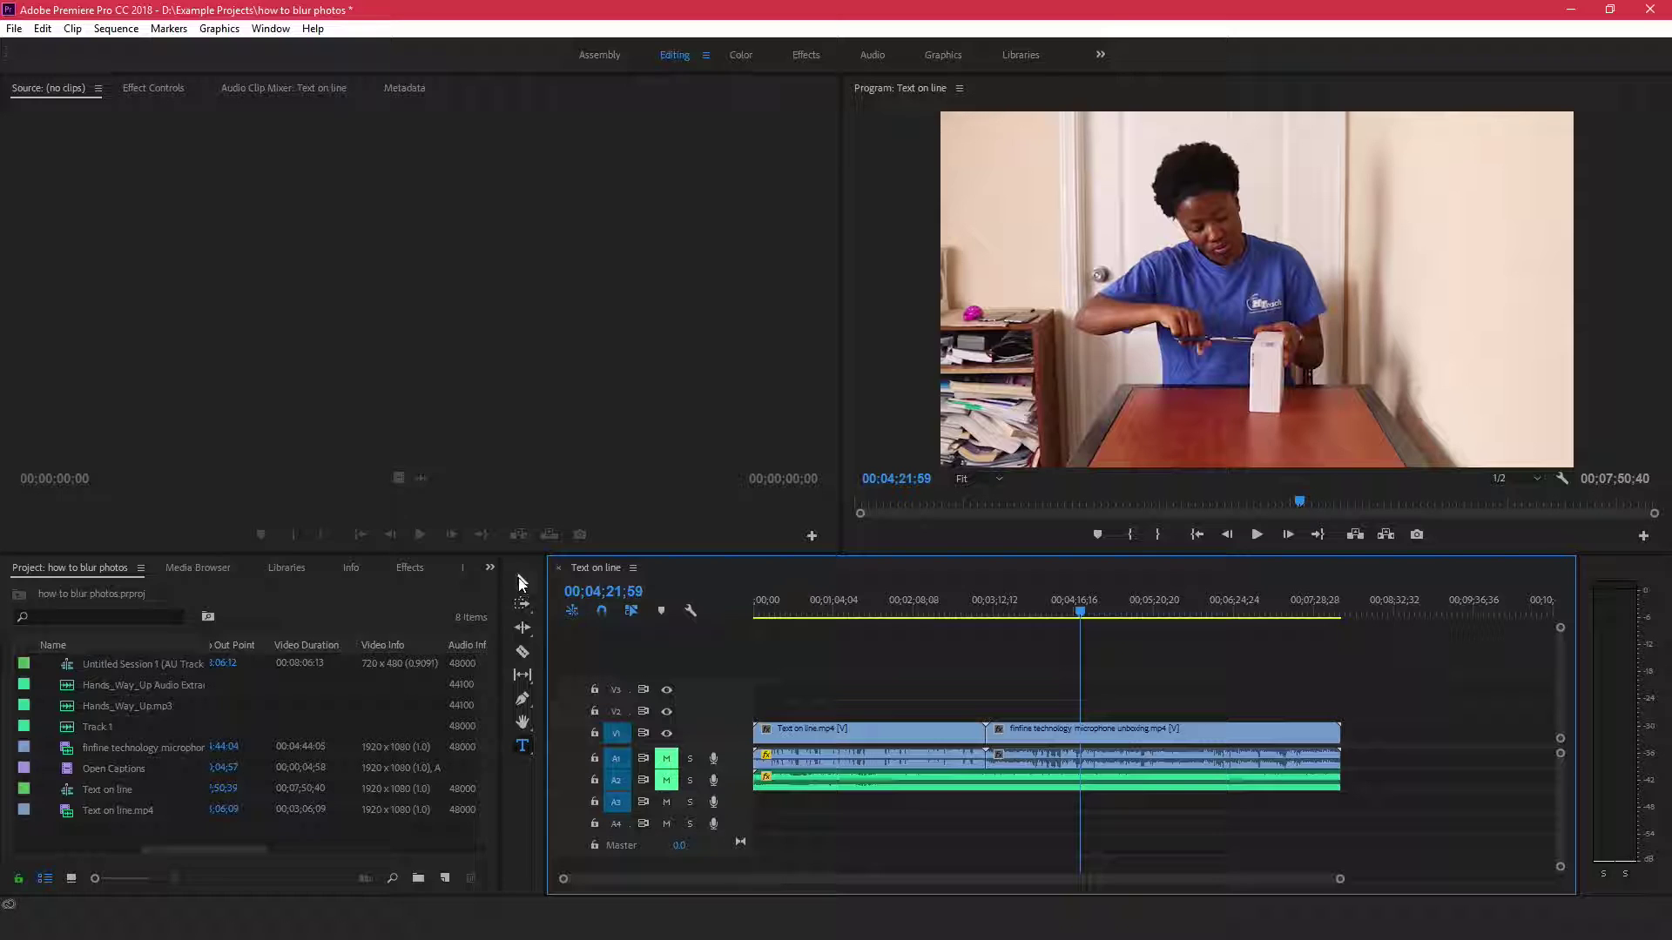
- Create a 'TITLE 101' text title in the Program monitor with the Type tool
{"action": "left_click", "coordinate": [520, 582]}
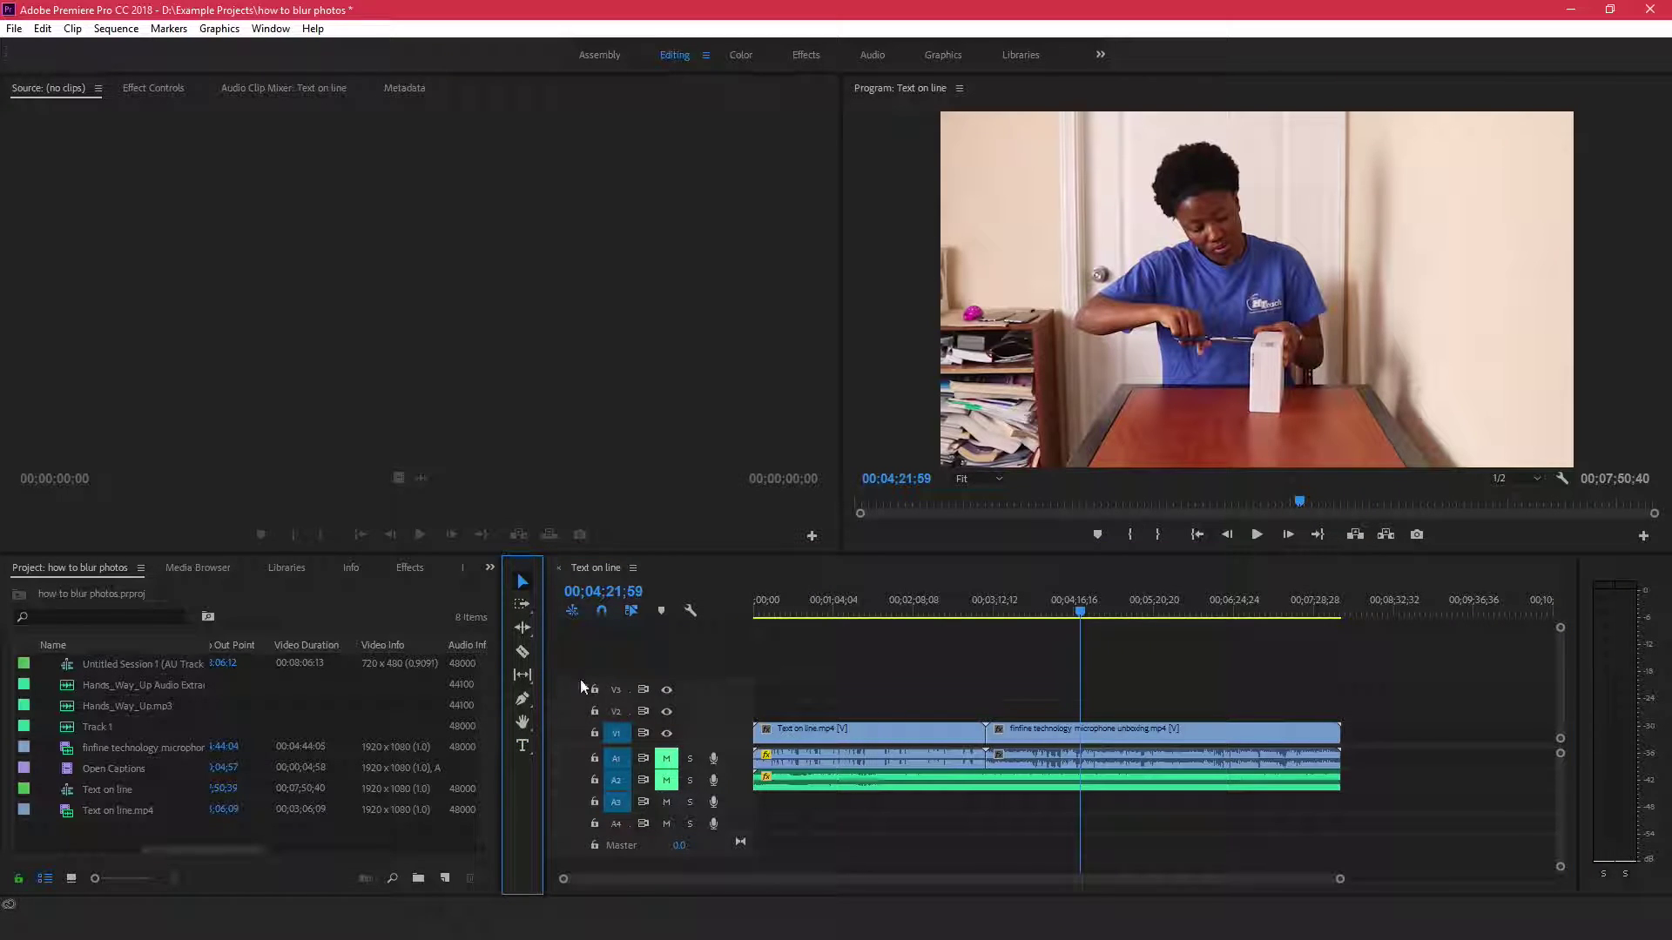
{"action": "left_click", "coordinate": [523, 746]}
{"action": "left_click", "coordinate": [1116, 383]}
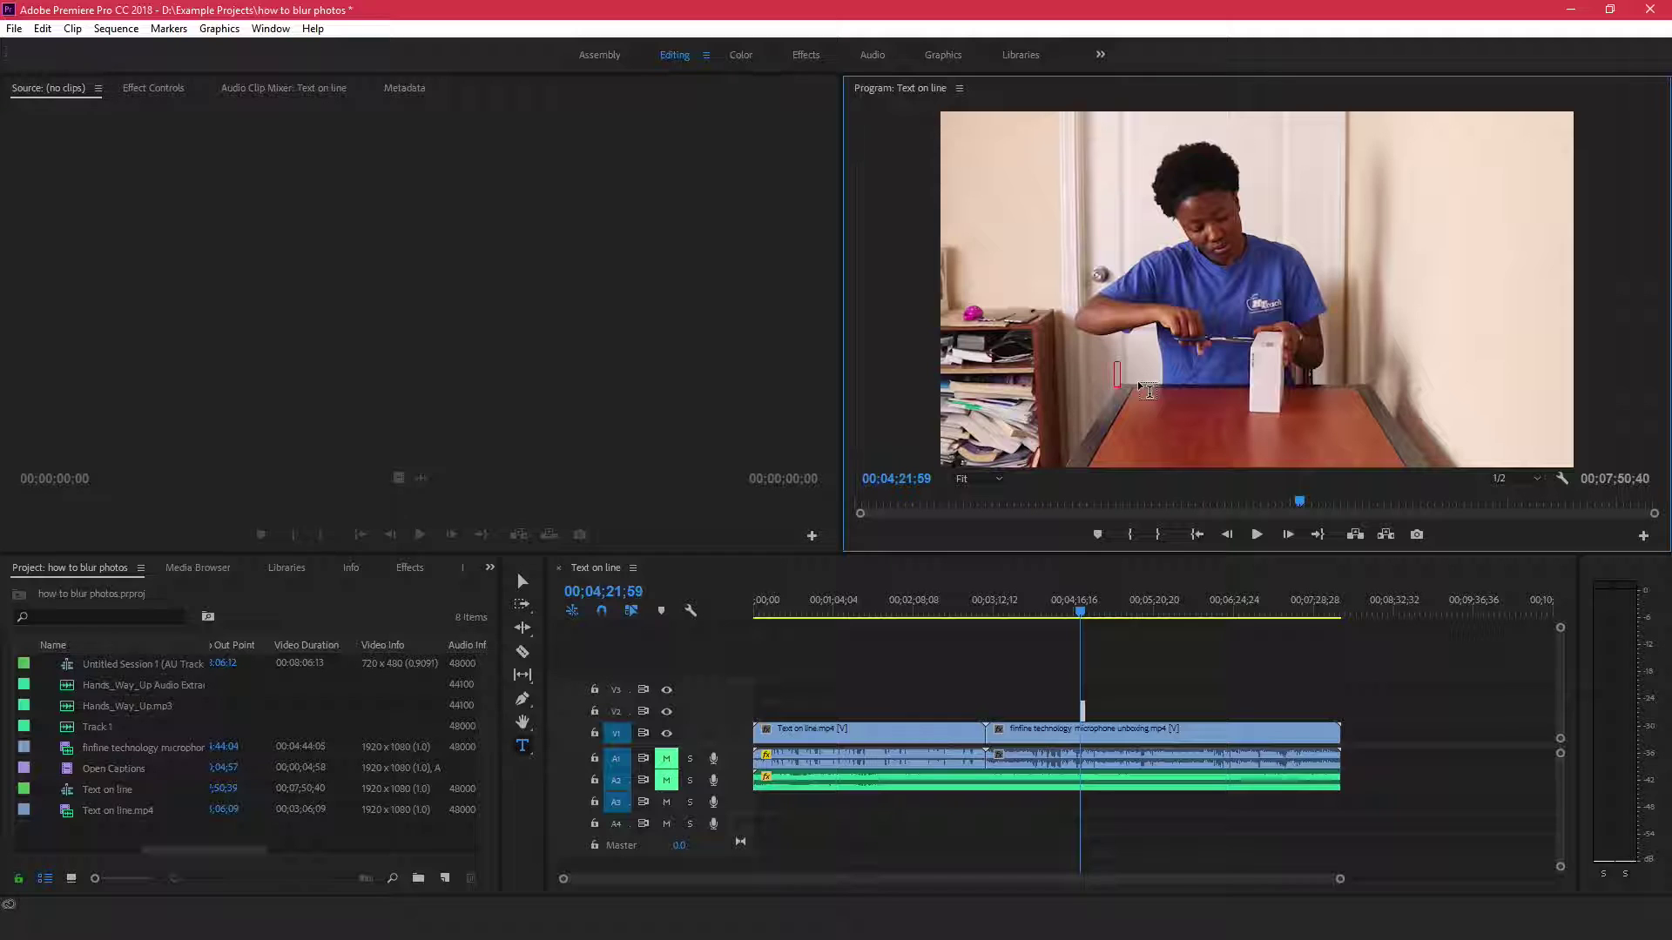
{"action": "type", "text": "TIL"}
{"action": "type", "text": "TLE"}
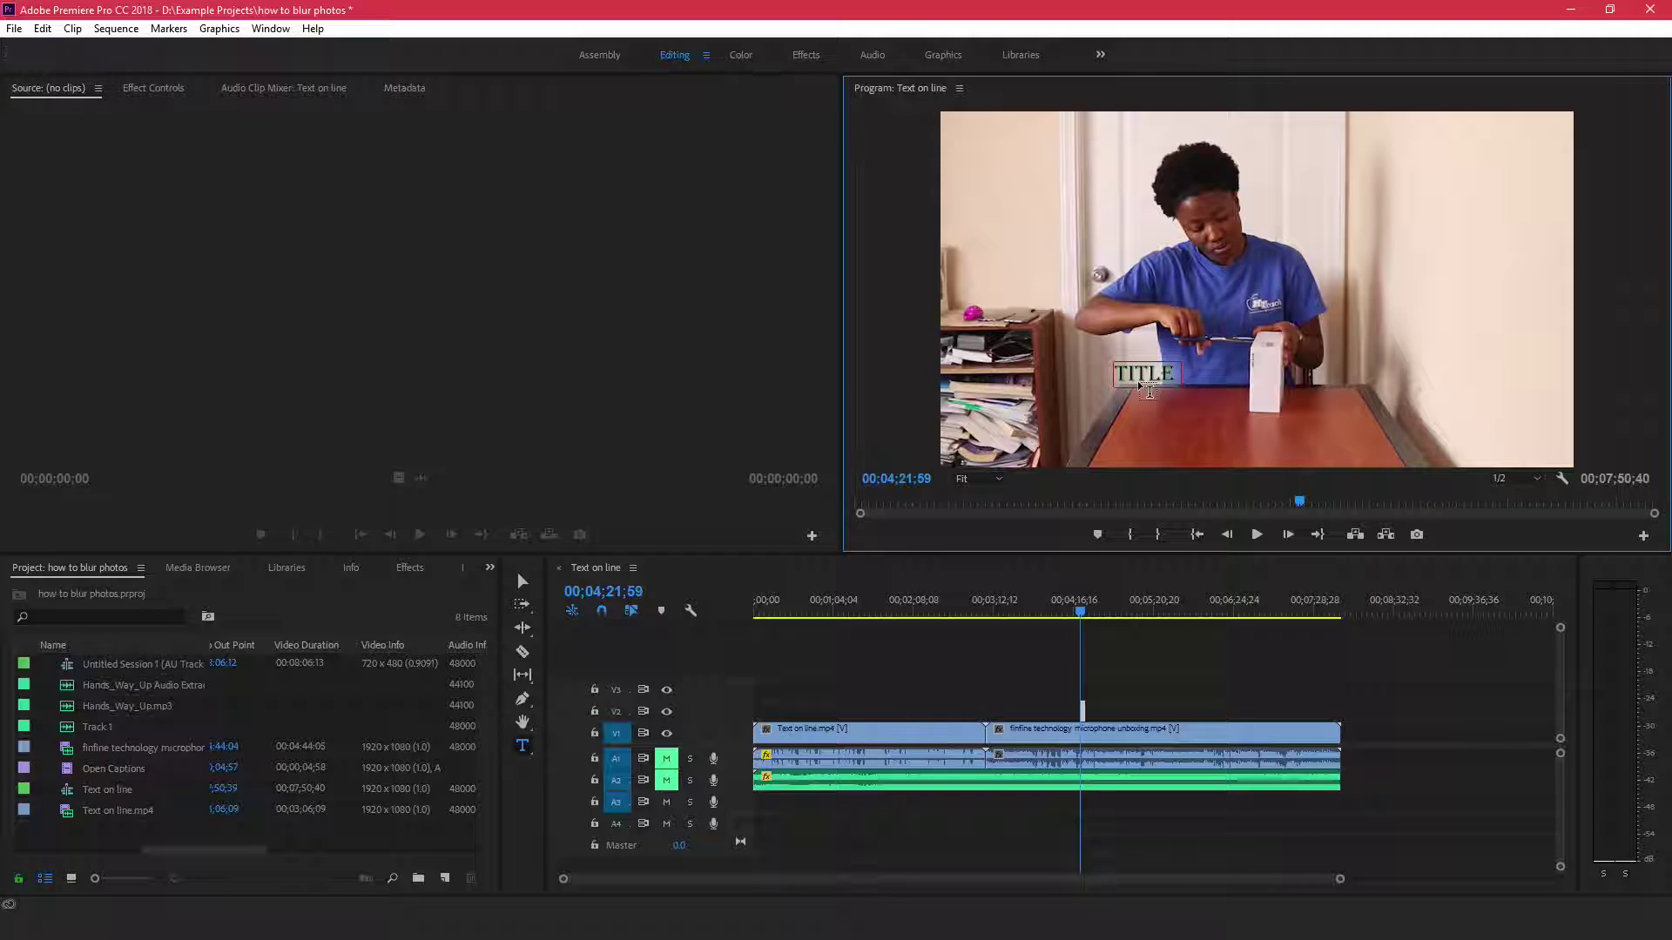
{"action": "type", "text": " 101"}
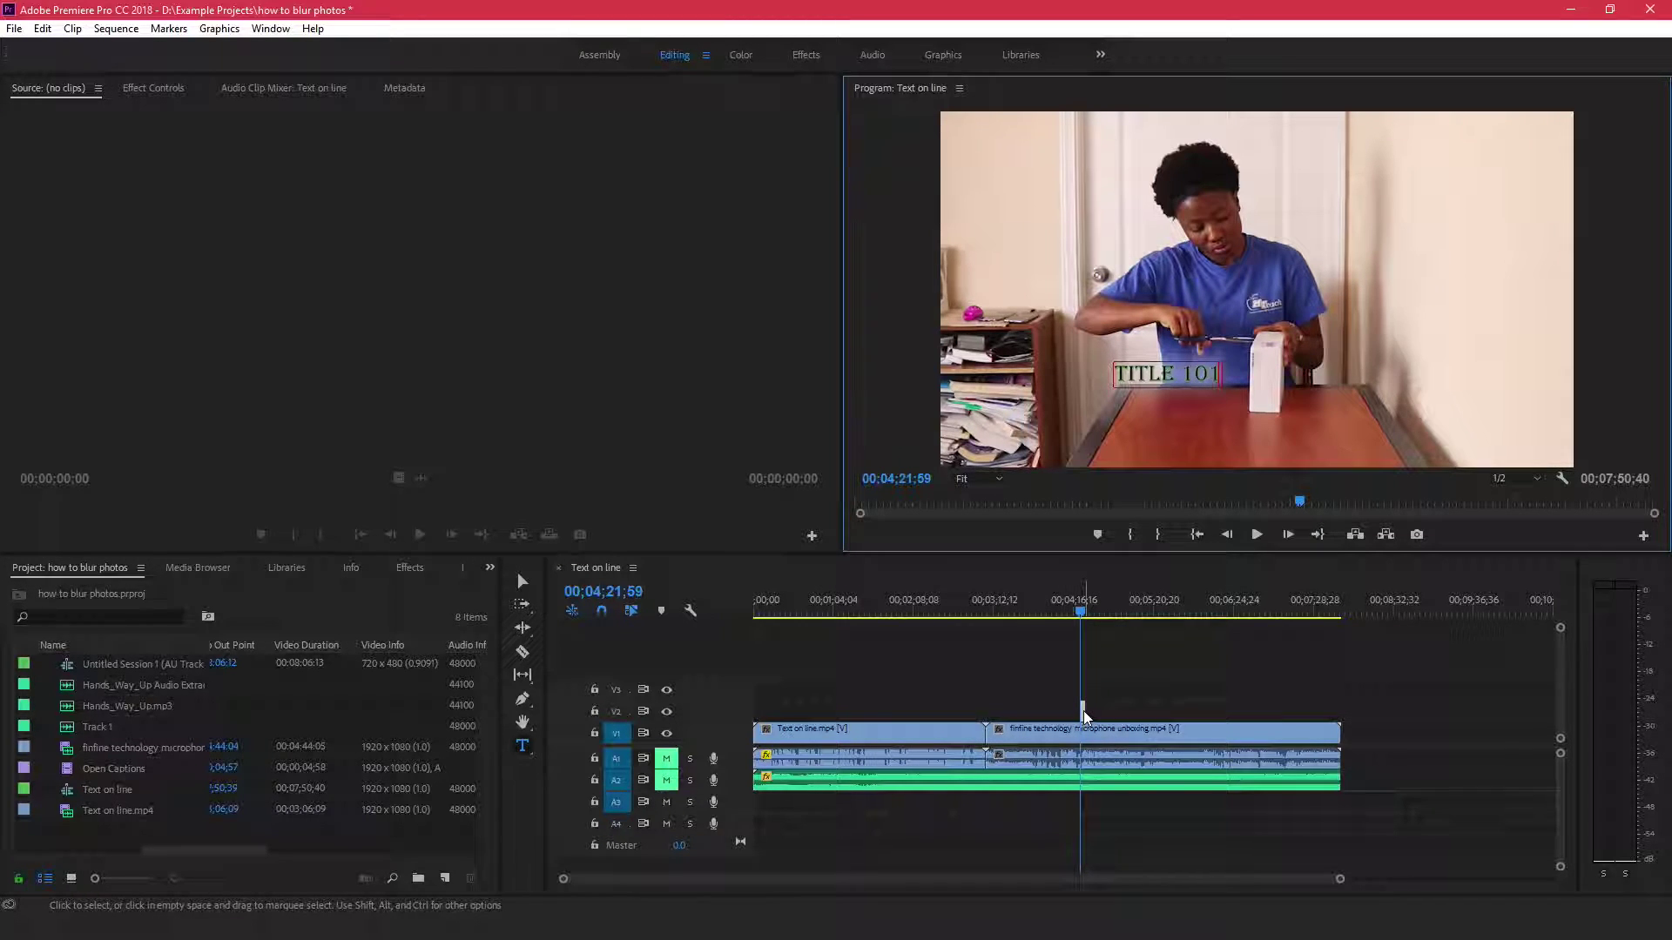
- Nudge the TITLE 101 clip later on V2 and move the playhead to 00;04;27;02
{"action": "left_click_drag", "start_coordinate": [1087, 716], "coordinate": [1094, 710]}
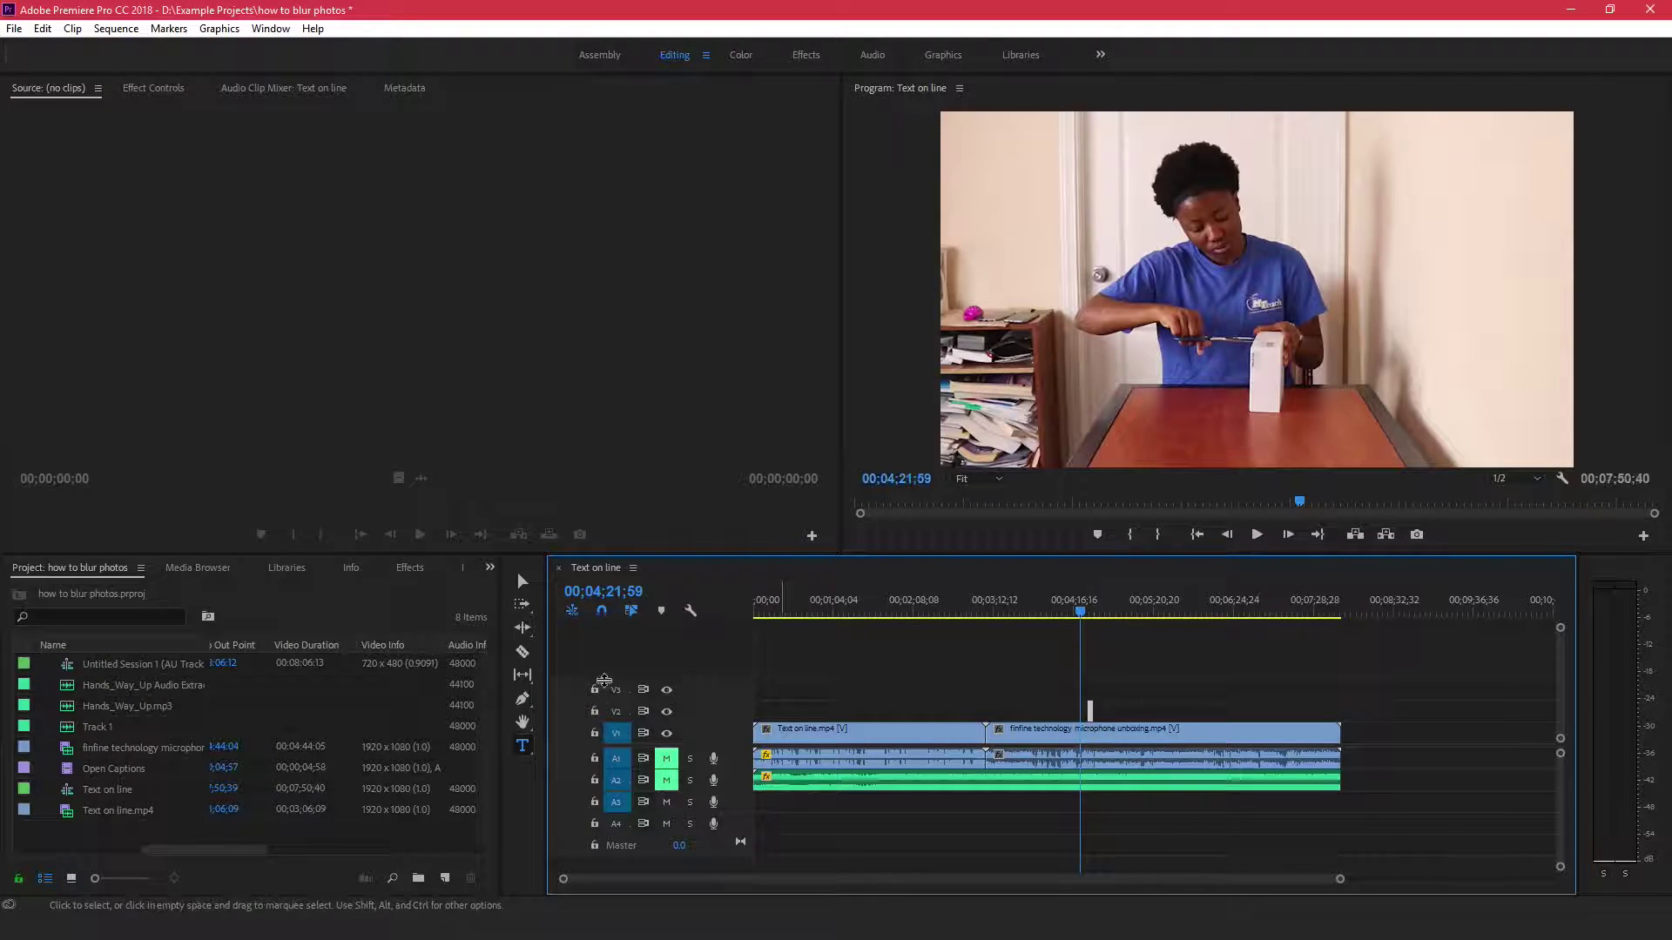
{"action": "key", "text": "v"}
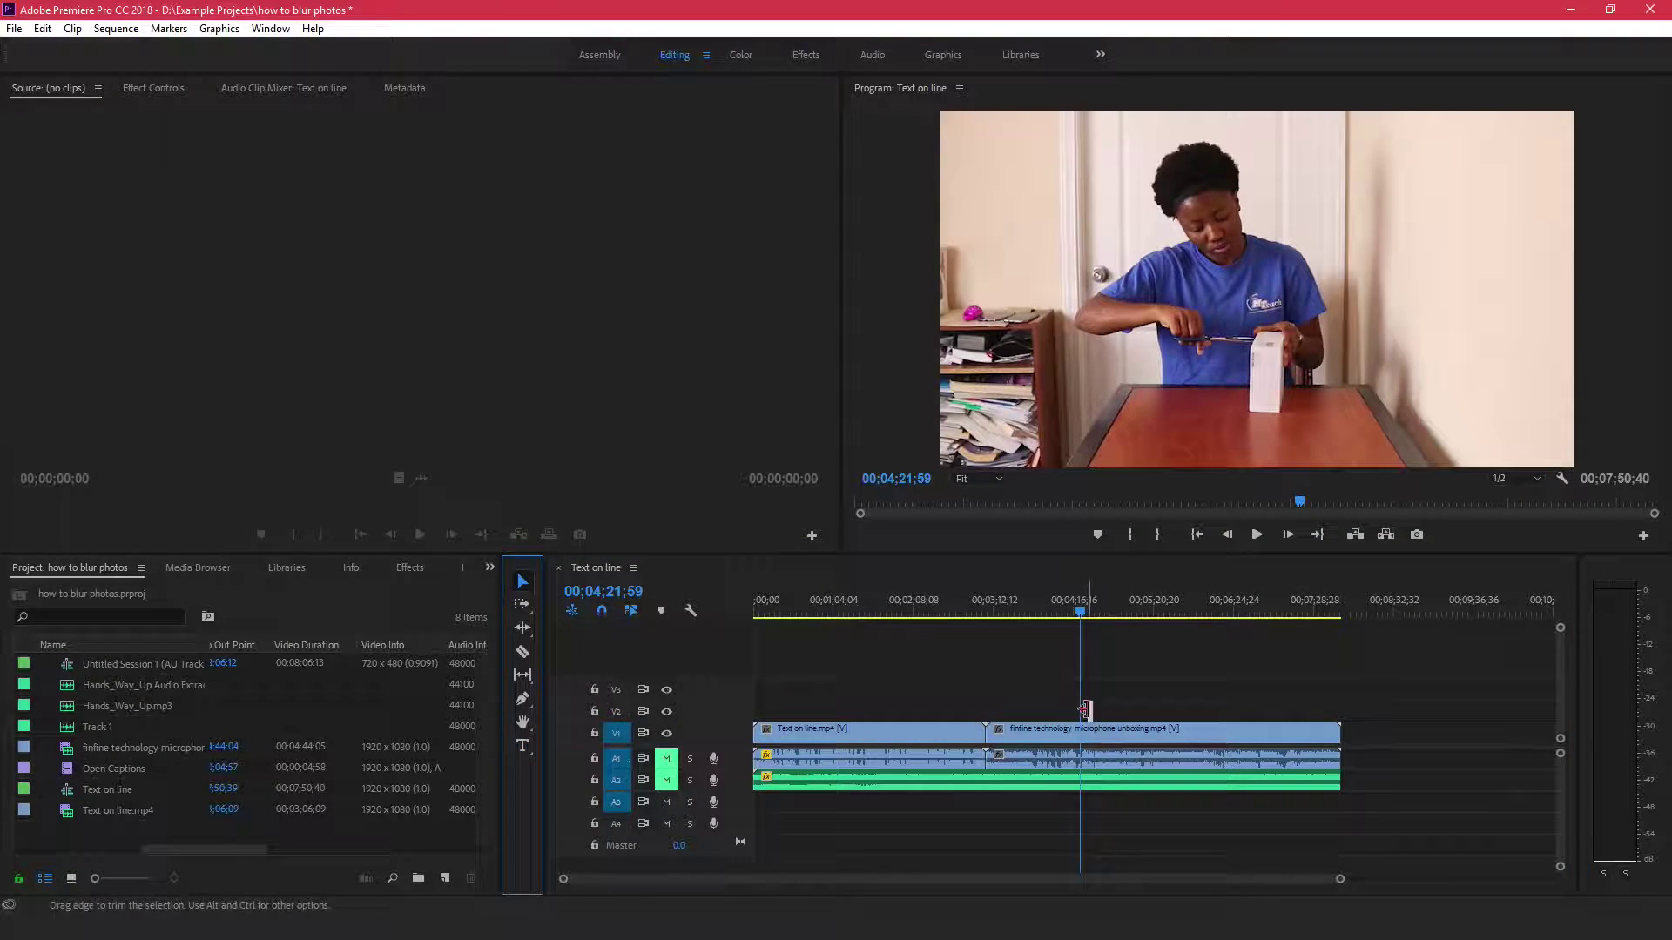
{"action": "left_click", "coordinate": [1097, 707]}
{"action": "left_click_drag", "start_coordinate": [1099, 707], "coordinate": [1117, 712]}
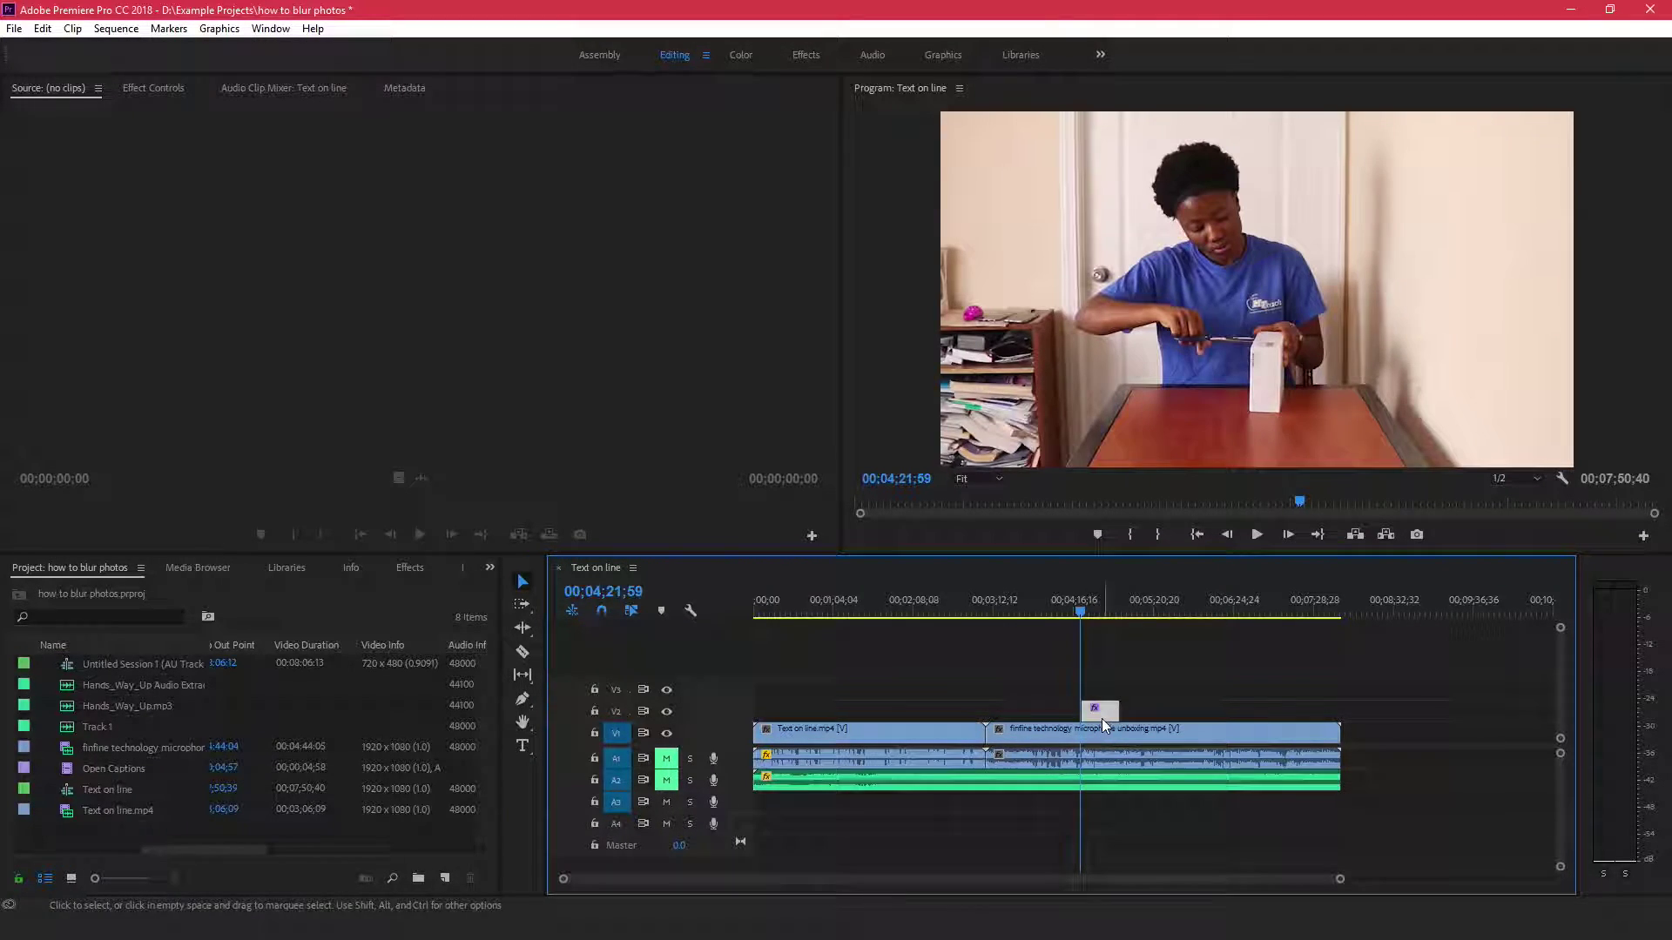
{"action": "left_click", "coordinate": [1089, 612]}
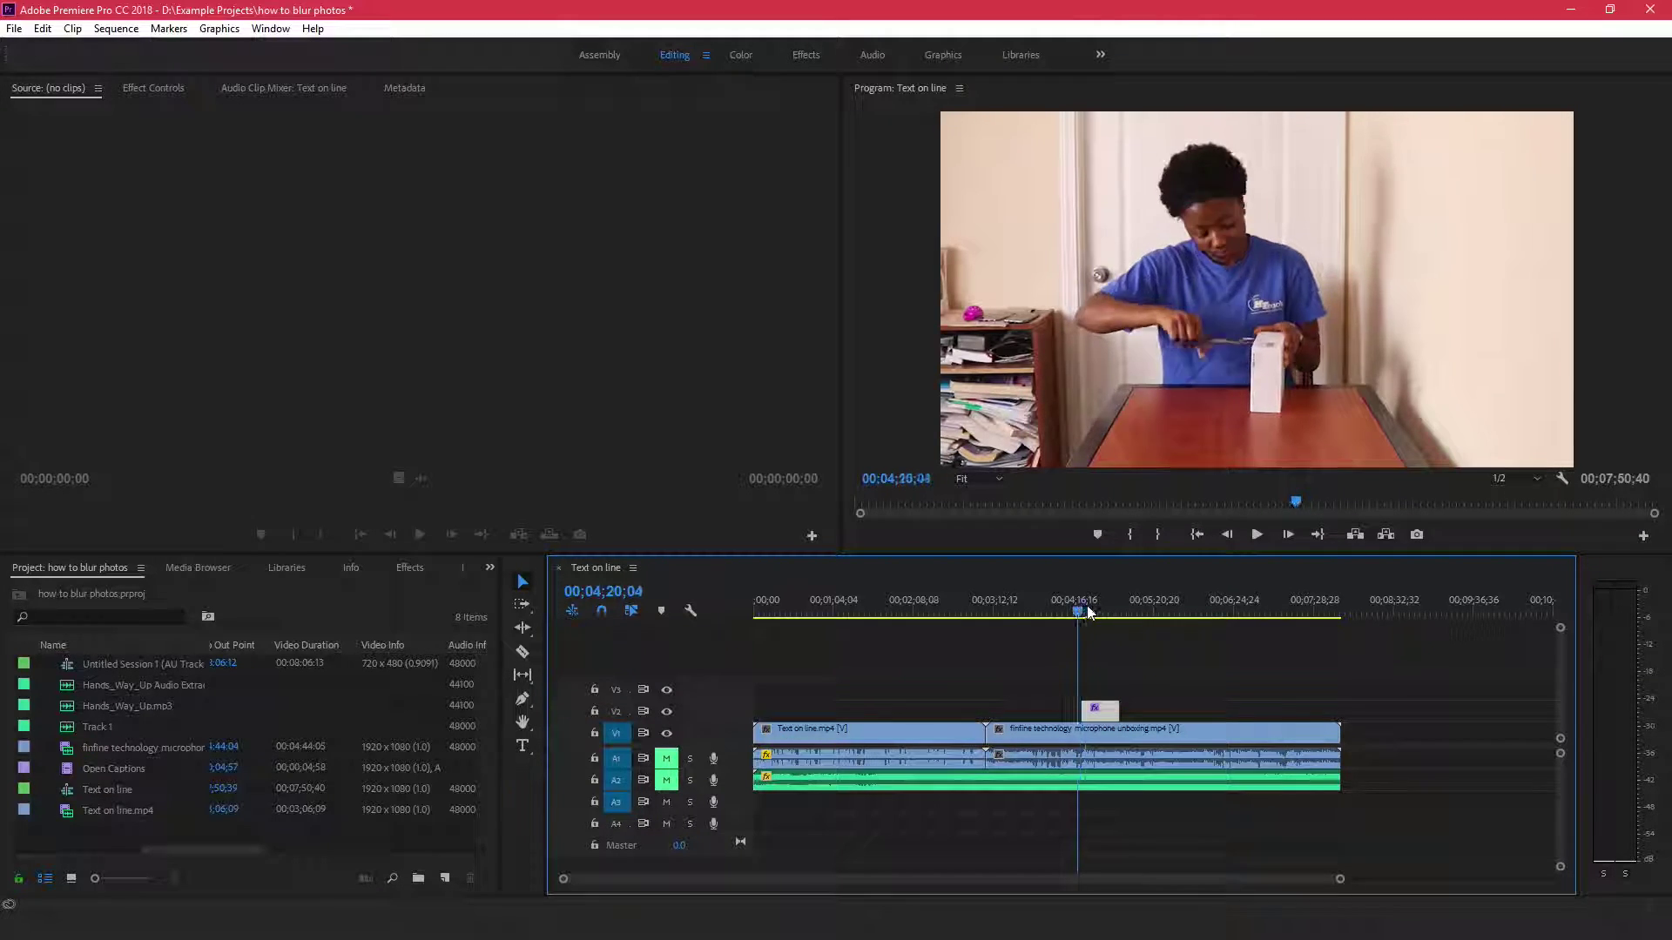
- Open the title's Effect Controls and keep its font as Algerian
{"action": "double_click", "coordinate": [1104, 713]}
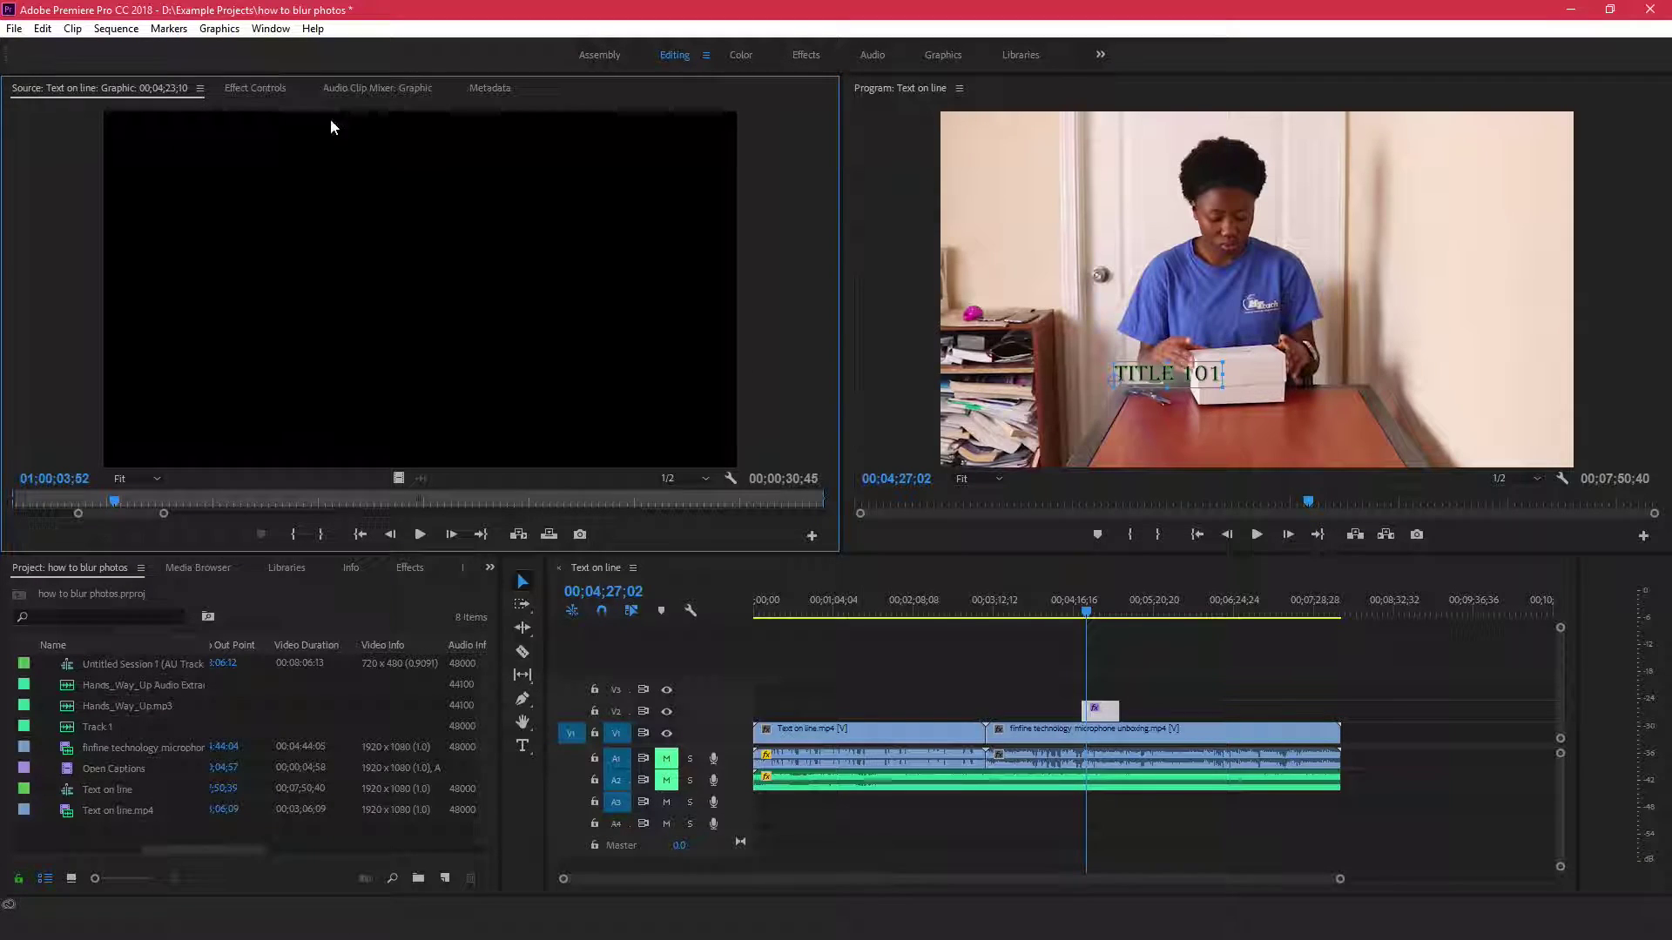
{"action": "left_click", "coordinate": [257, 88]}
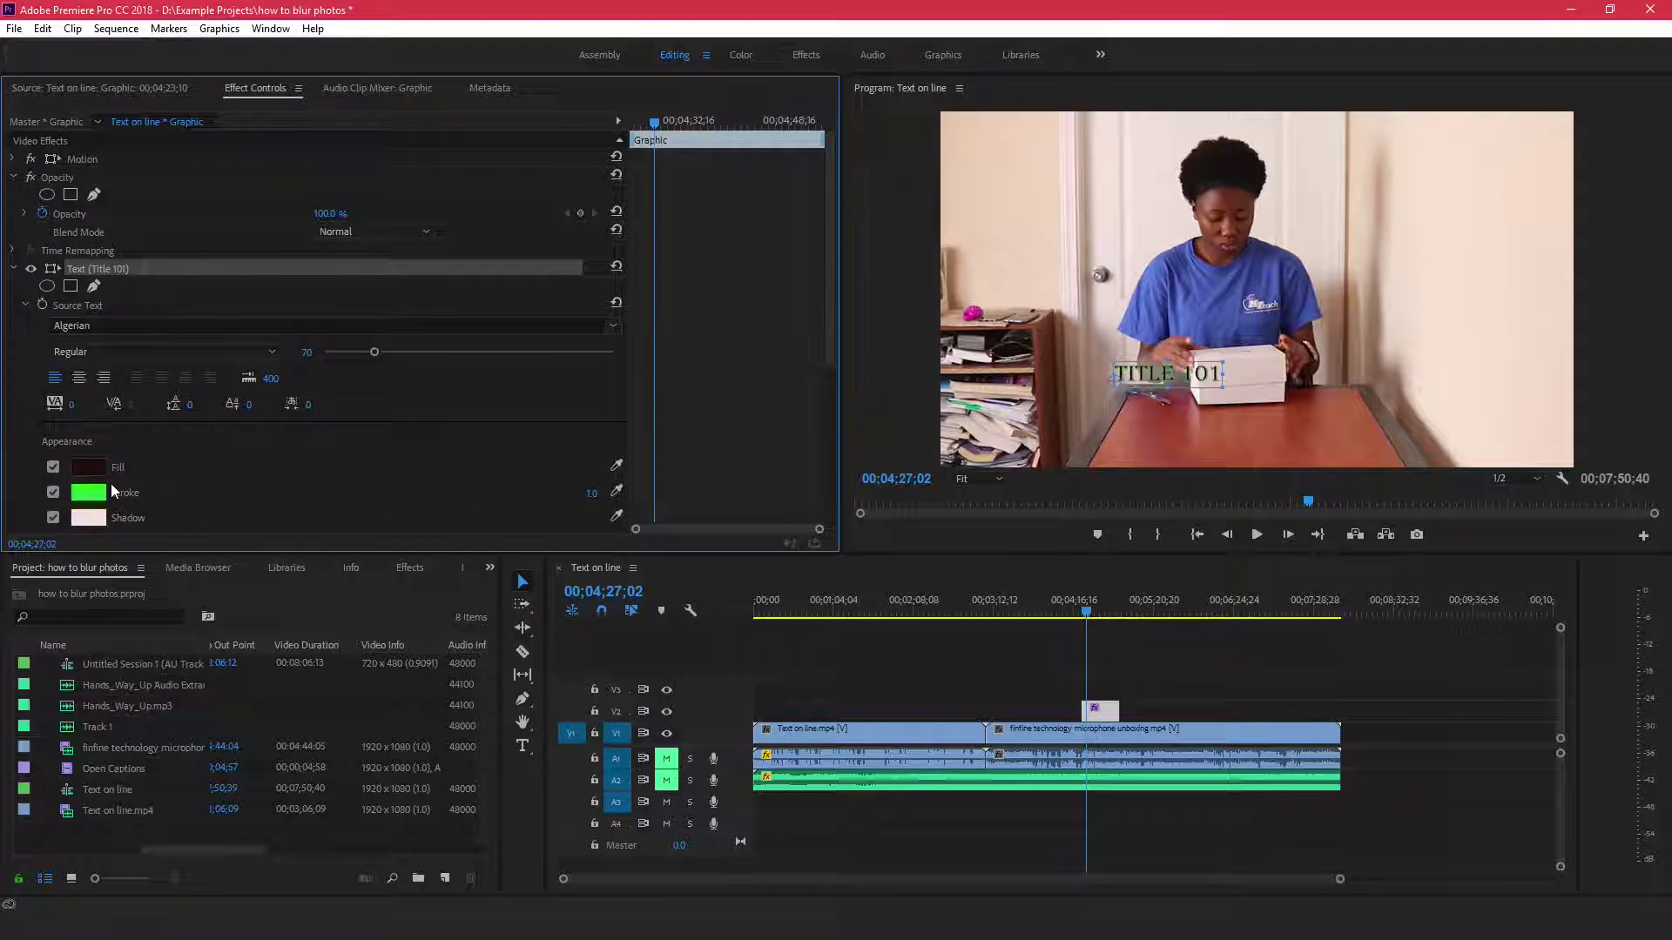
{"action": "left_click", "coordinate": [92, 328]}
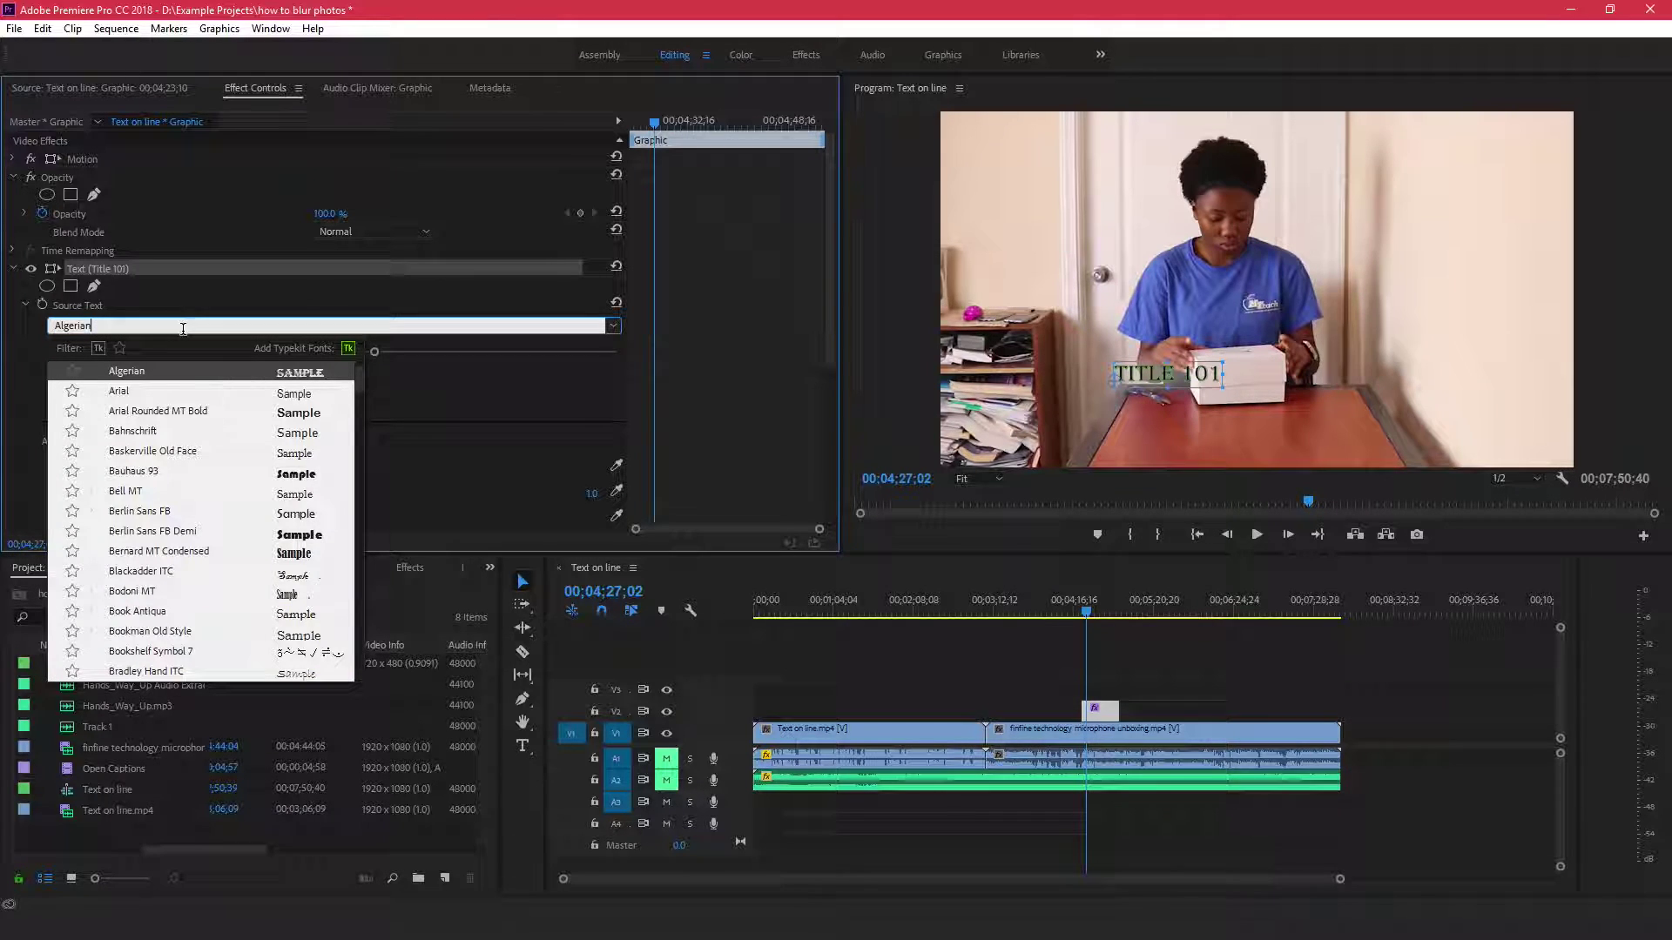
{"action": "left_click", "coordinate": [452, 384]}
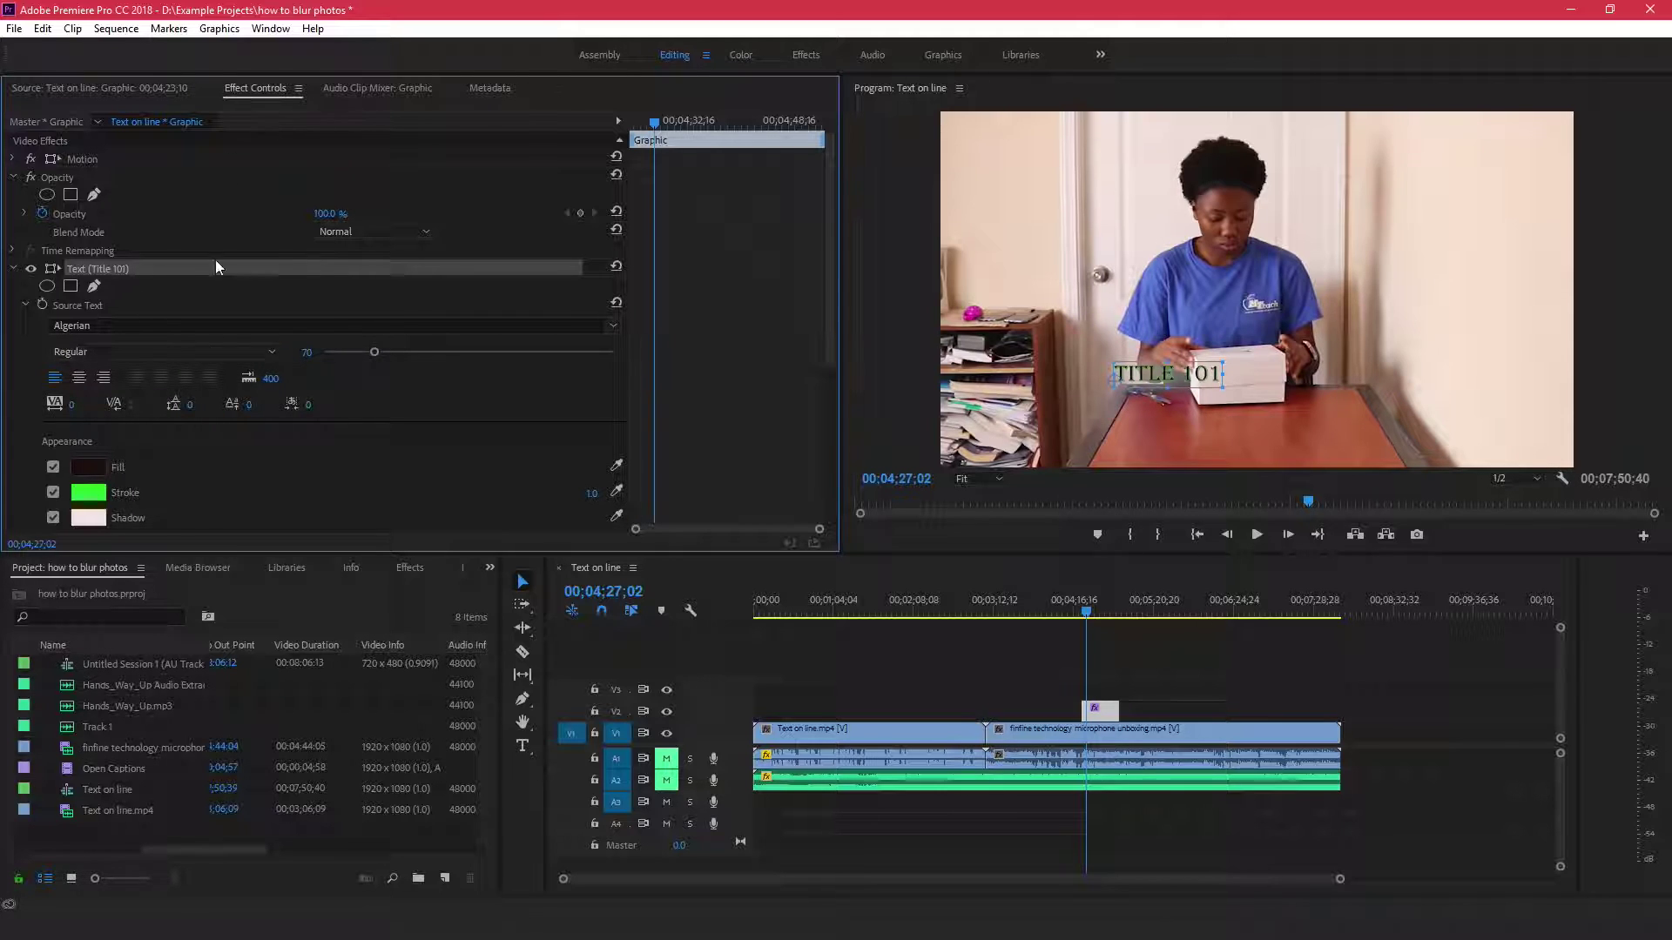
- Adjust the title's Transform position, with scale 102 and rotation -10°
{"action": "scroll", "coordinate": [207, 389], "scroll_direction": "down", "scroll_amount": 3}
{"action": "scroll", "coordinate": [211, 397], "scroll_direction": "down", "scroll_amount": 2}
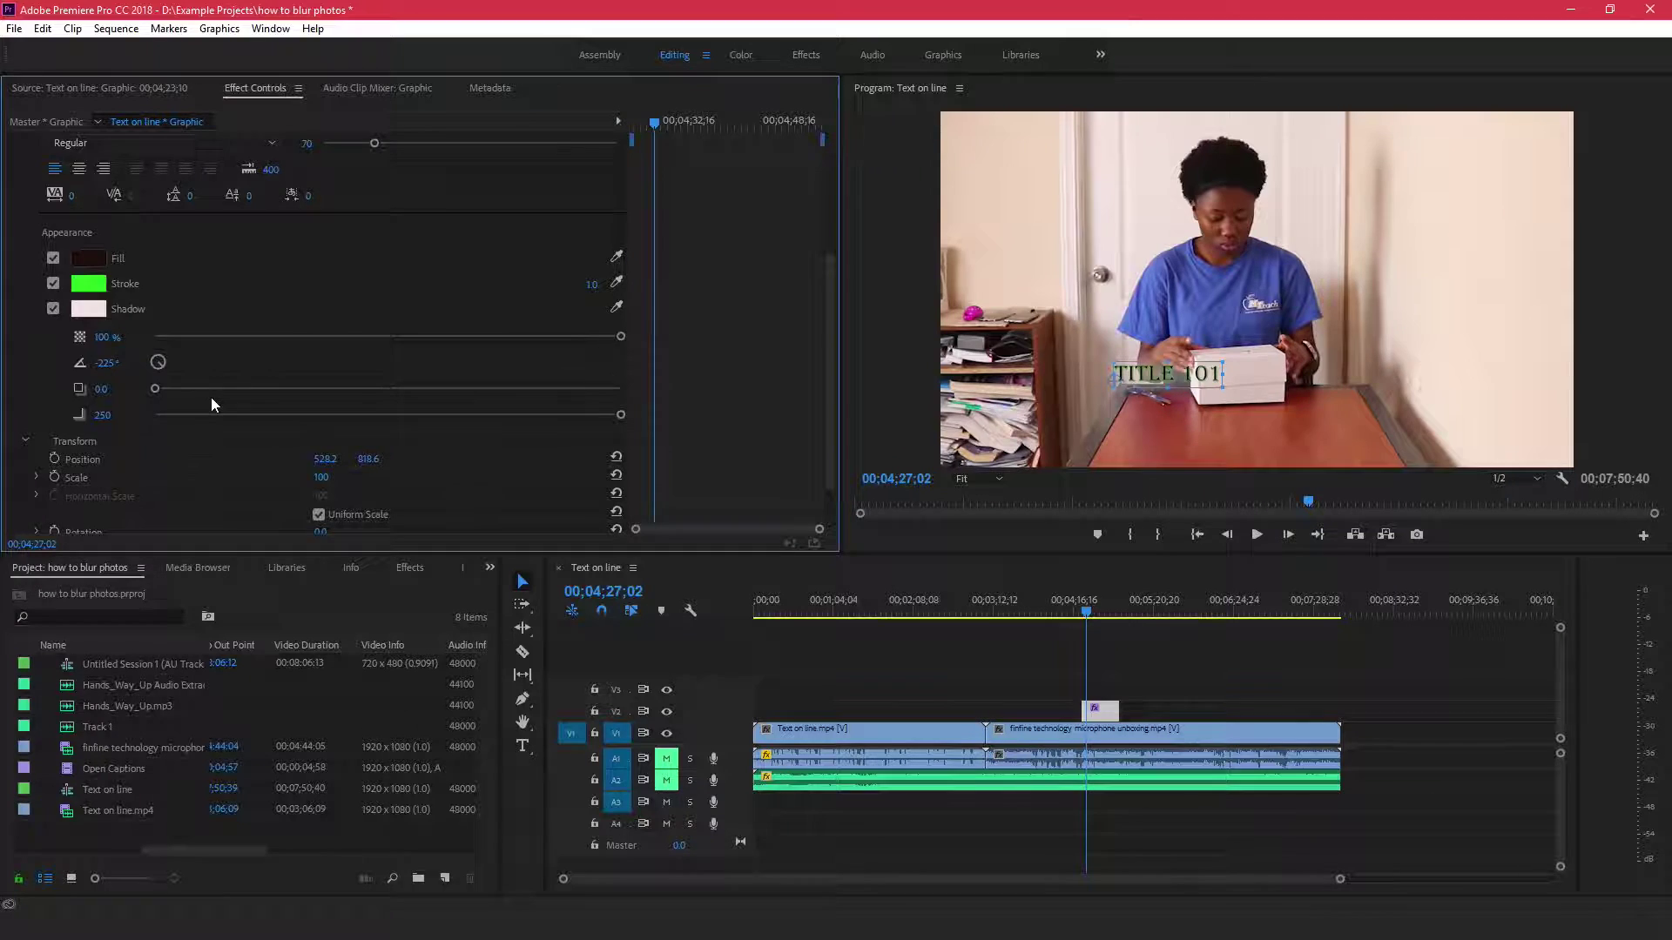
{"action": "scroll", "coordinate": [211, 397], "scroll_direction": "down", "scroll_amount": 2}
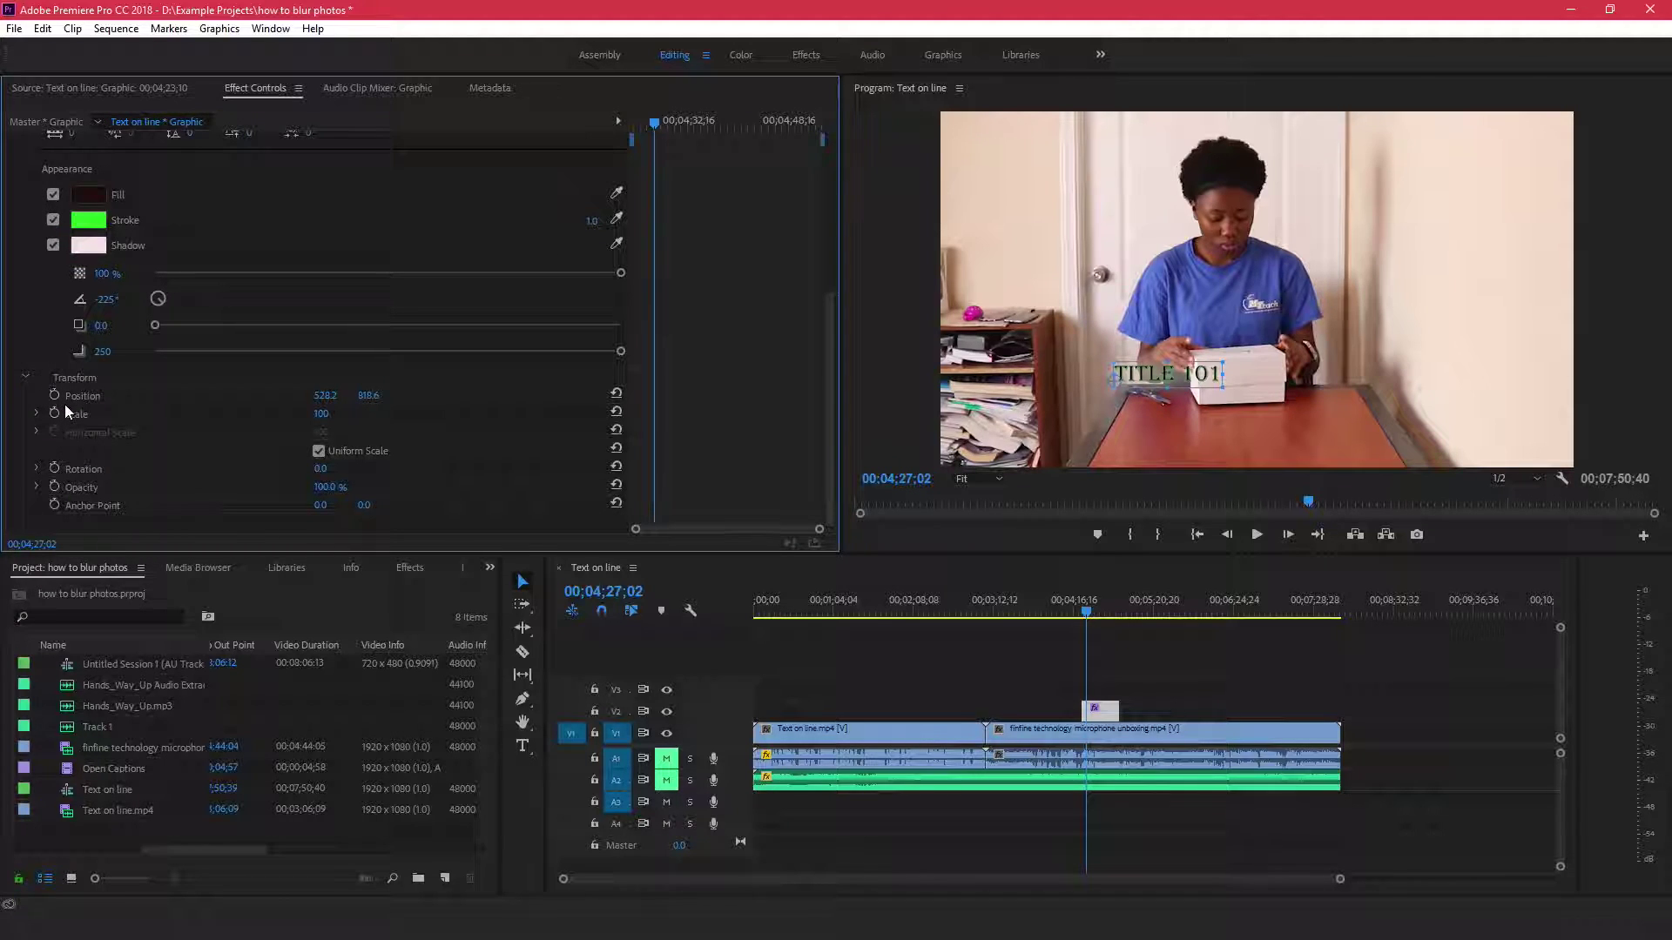
{"action": "left_click_drag", "start_coordinate": [322, 400], "coordinate": [325, 485]}
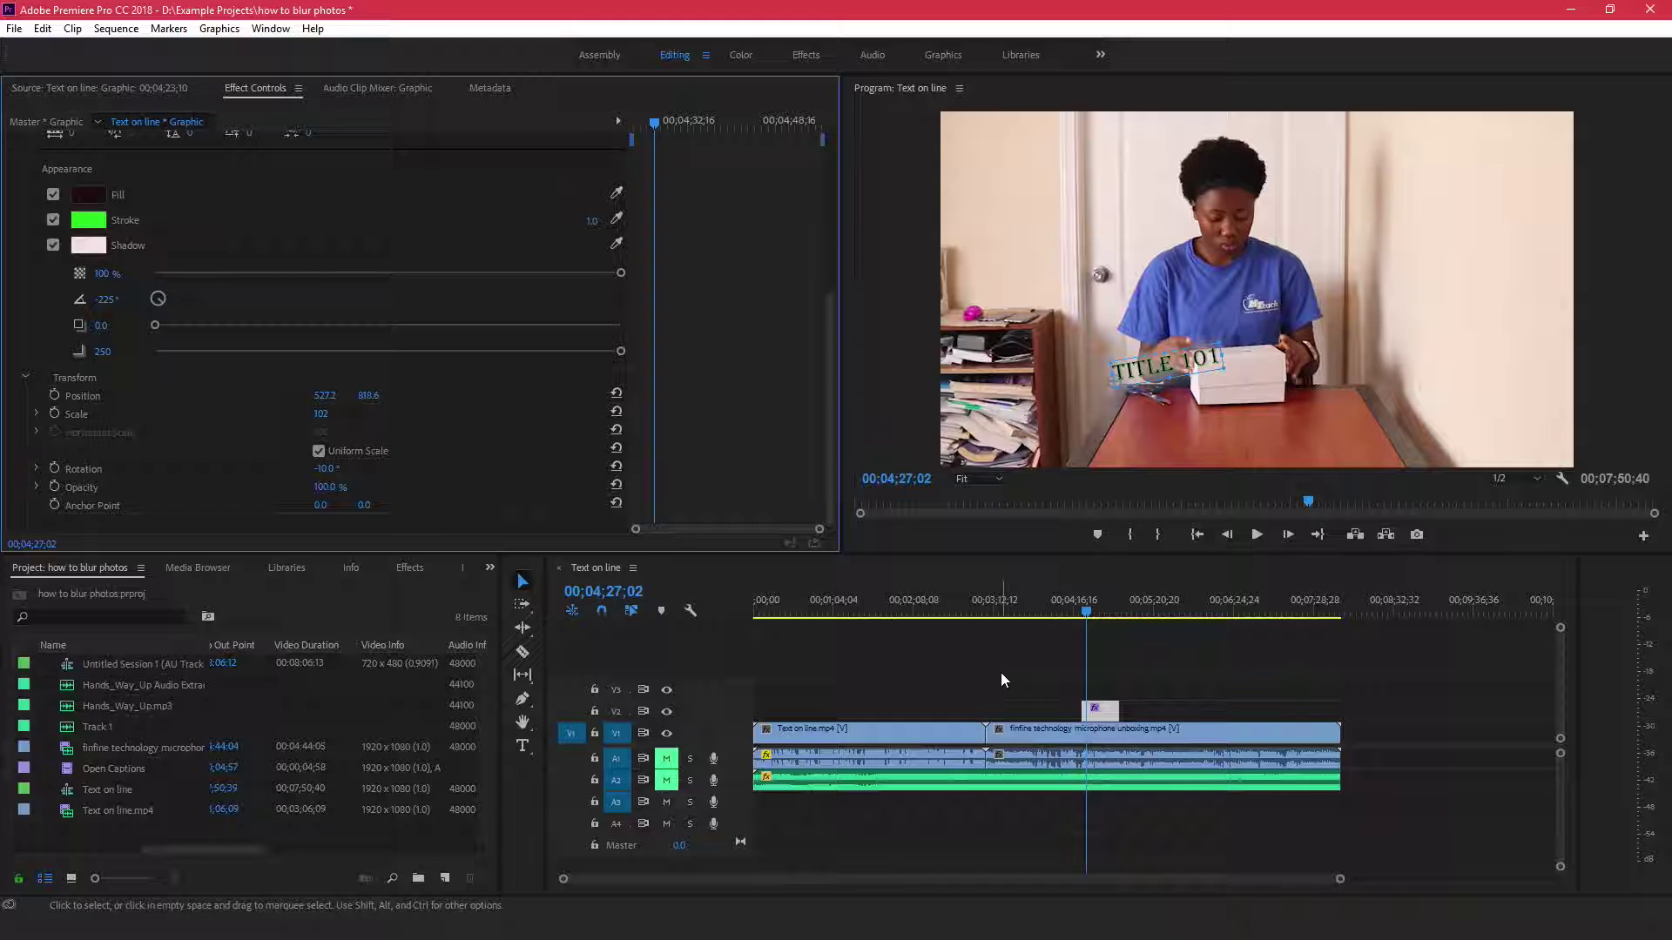
{"action": "left_click", "coordinate": [79, 838]}
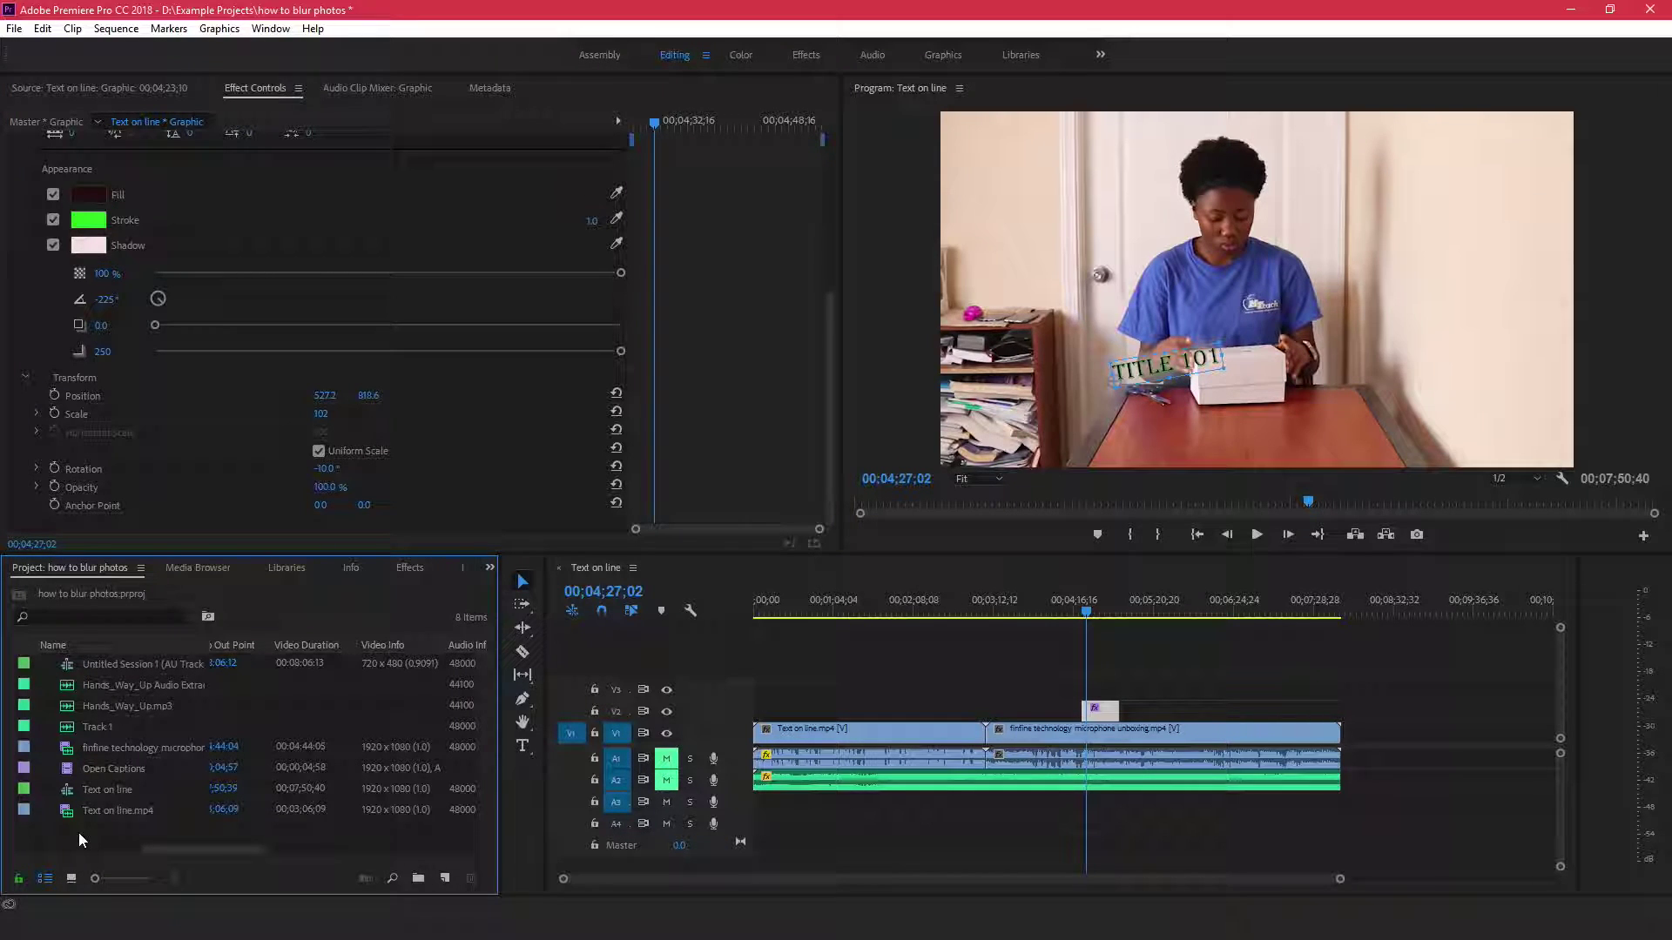
- Start a new 1920×1080, 59.94 fps legacy title named Title 09 from File > New
{"action": "left_click", "coordinate": [14, 28]}
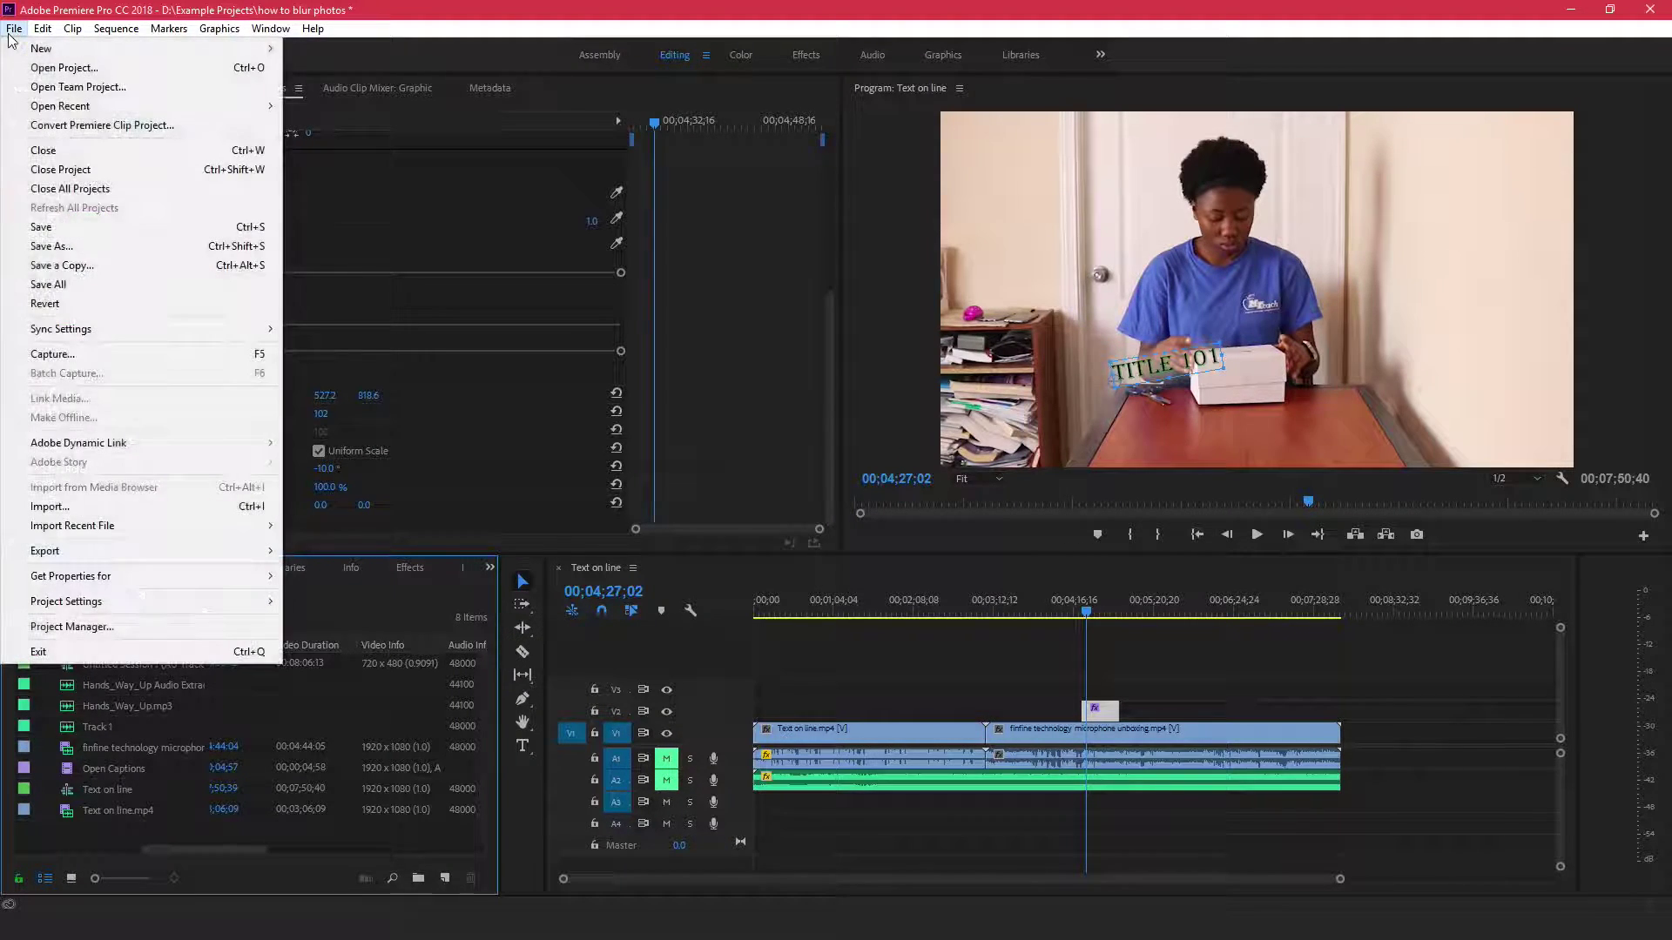
{"action": "left_click", "coordinate": [14, 28]}
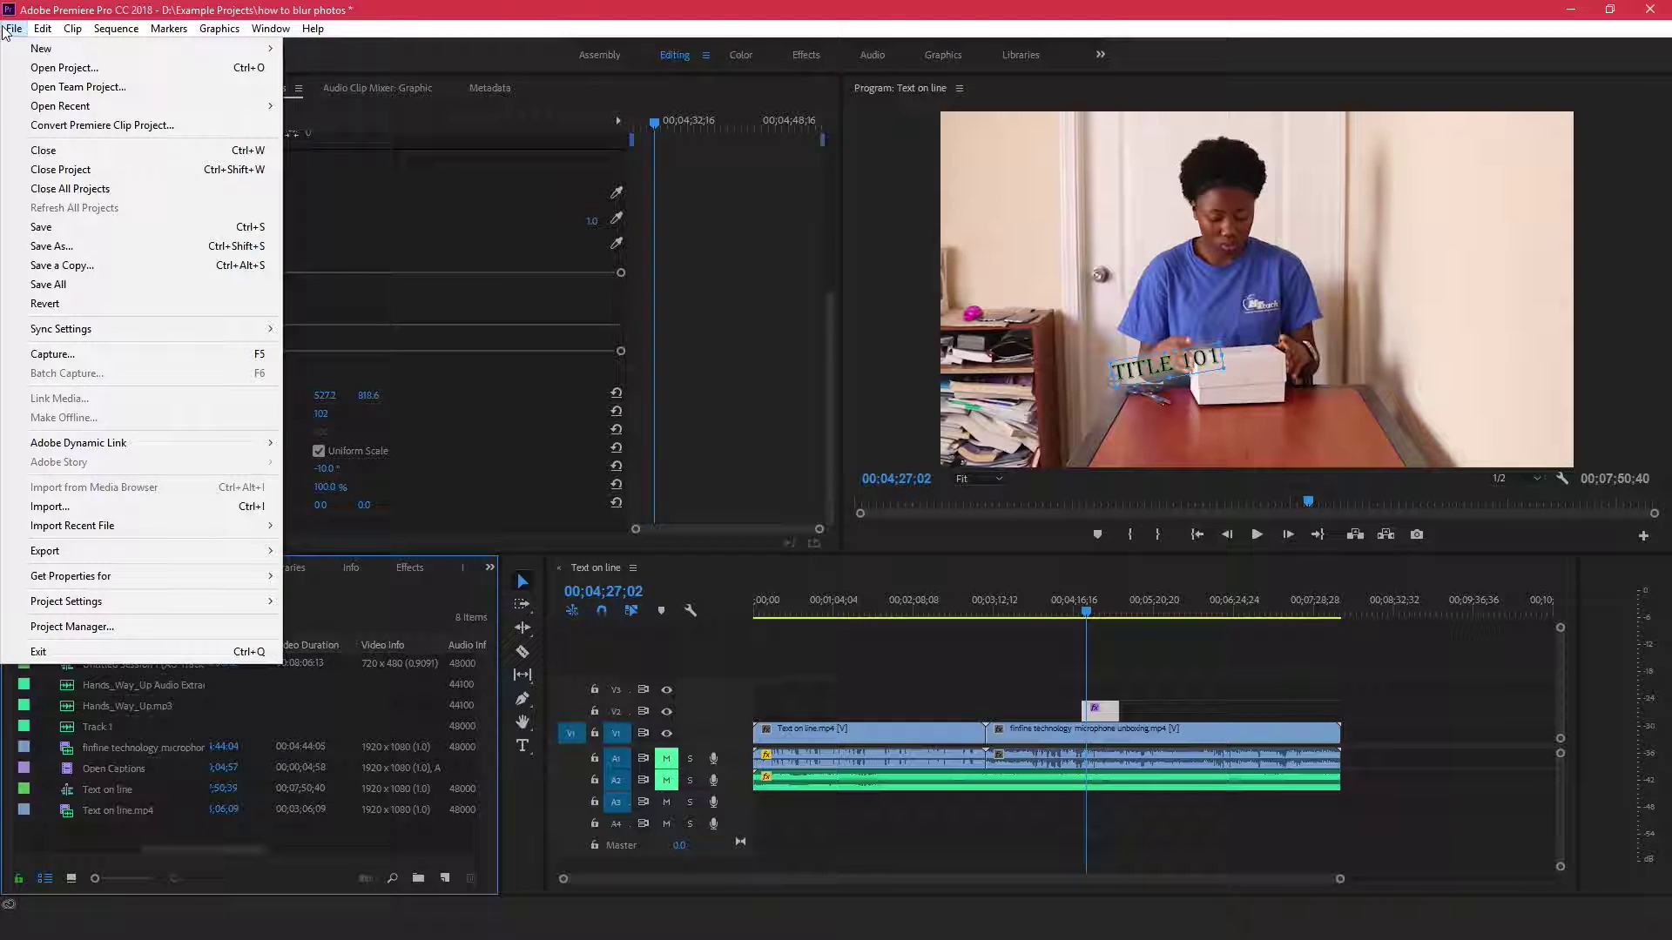
{"action": "mouse_move", "coordinate": [39, 51]}
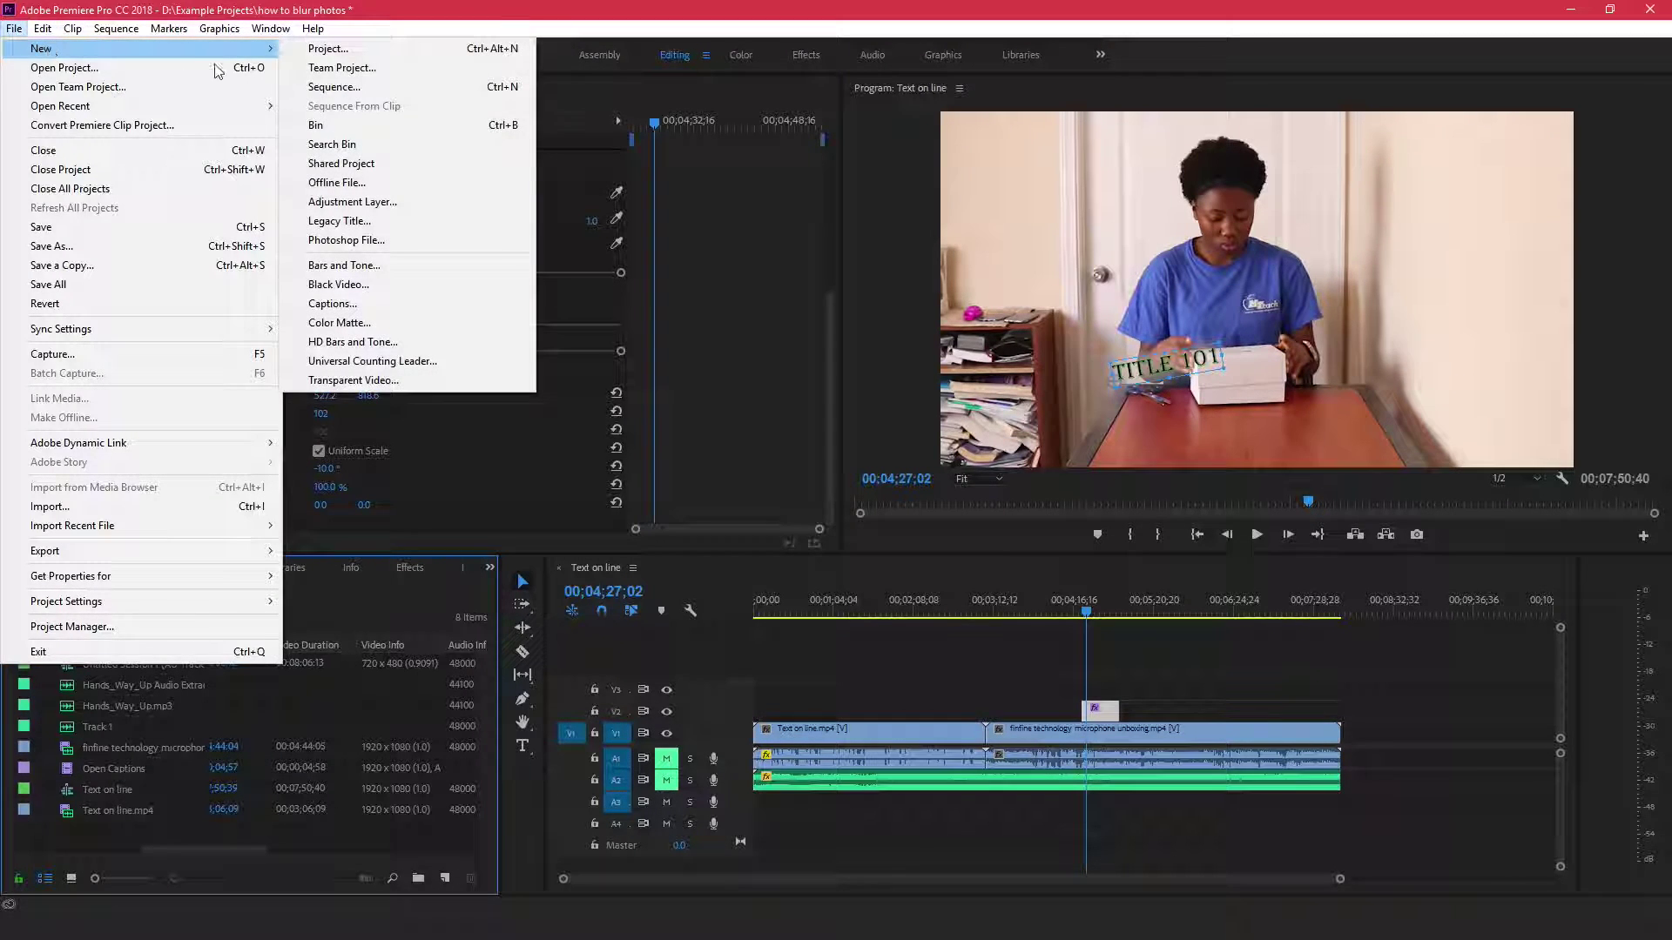
{"action": "left_click", "coordinate": [338, 218]}
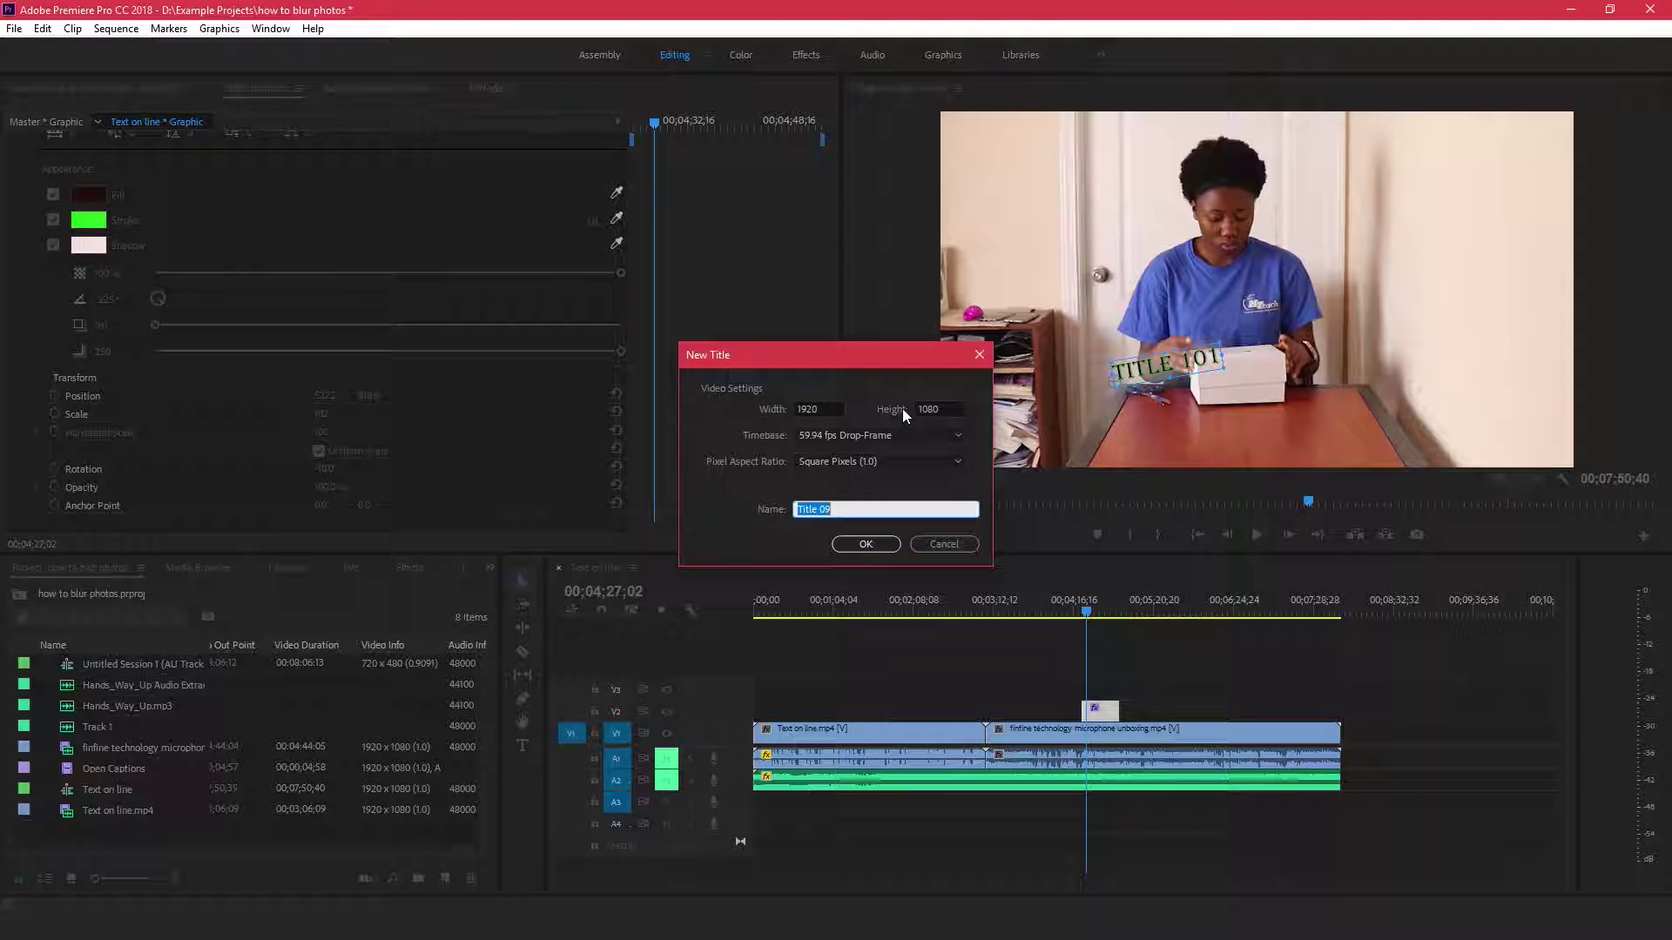
- Create Title 09, try a dark red 8F1212 background, then leave the background off
{"action": "left_click", "coordinate": [864, 545]}
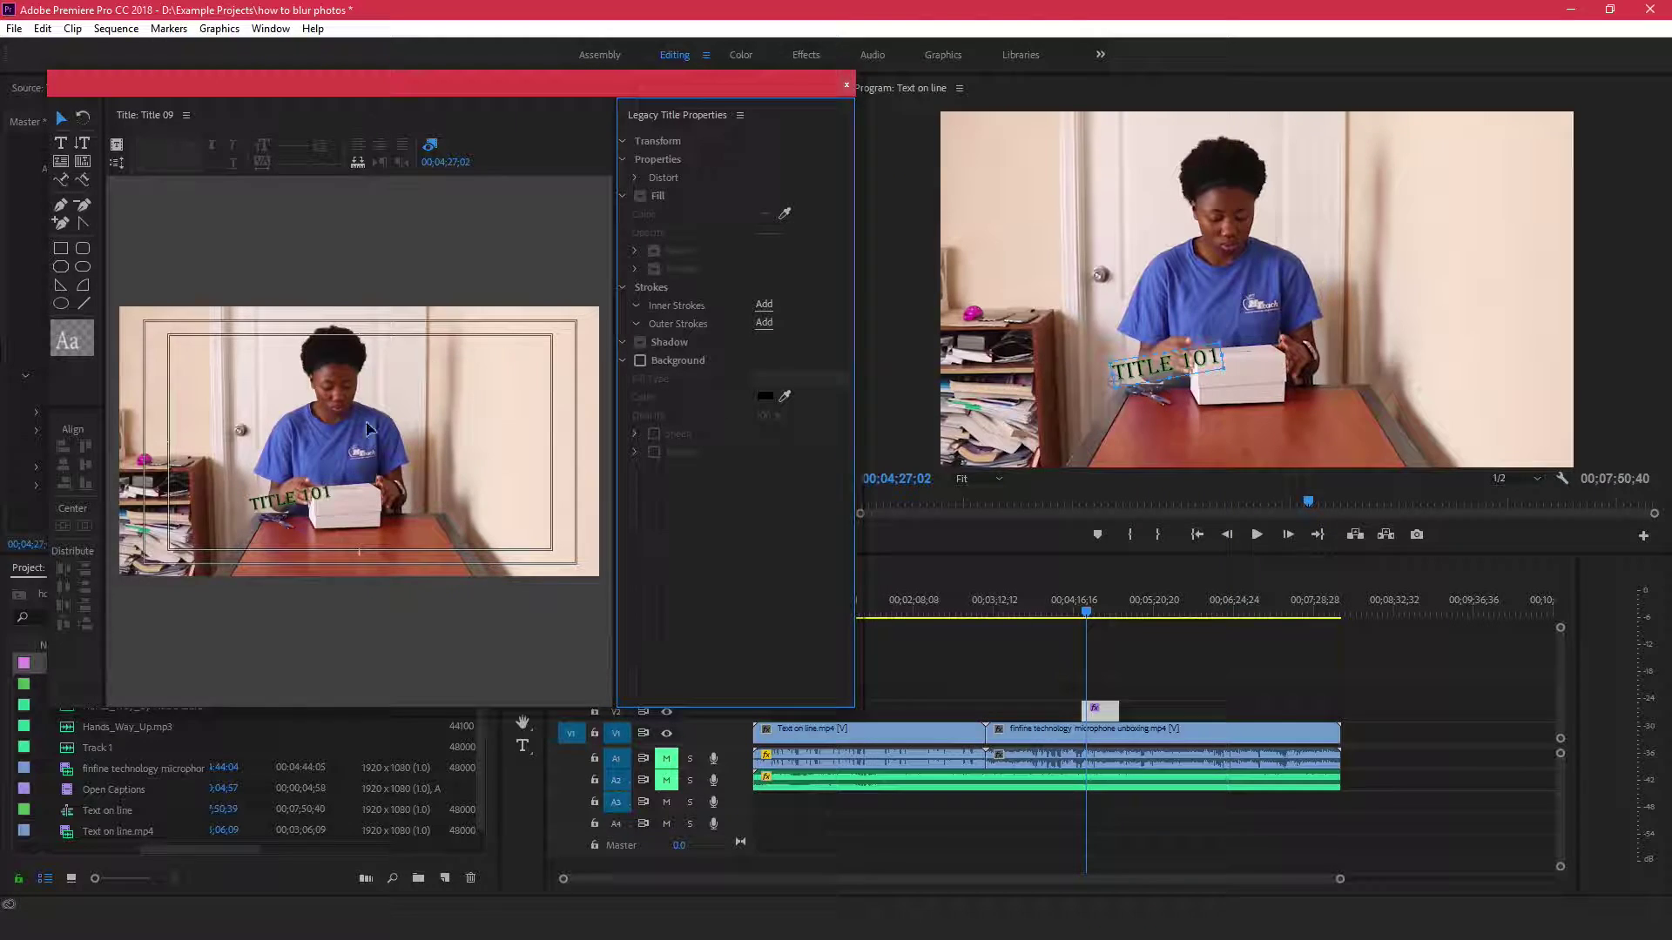
{"action": "left_click", "coordinate": [640, 360]}
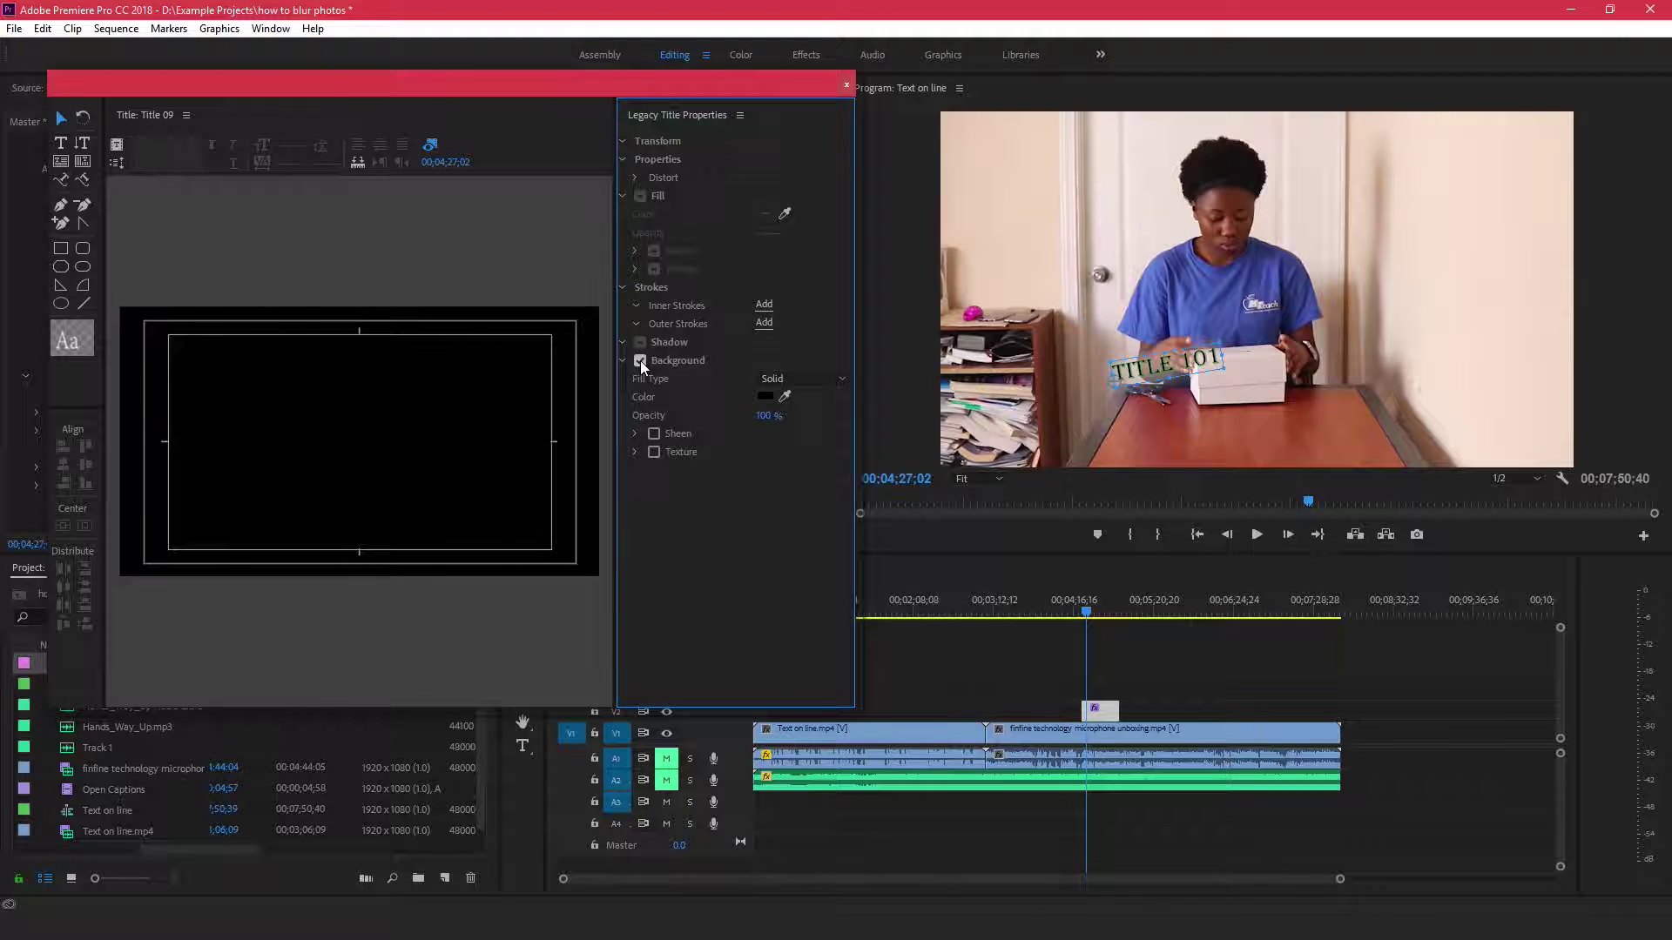
{"action": "left_click", "coordinate": [764, 397]}
{"action": "left_click_drag", "start_coordinate": [761, 392], "coordinate": [835, 506]}
{"action": "left_click", "coordinate": [1013, 373]}
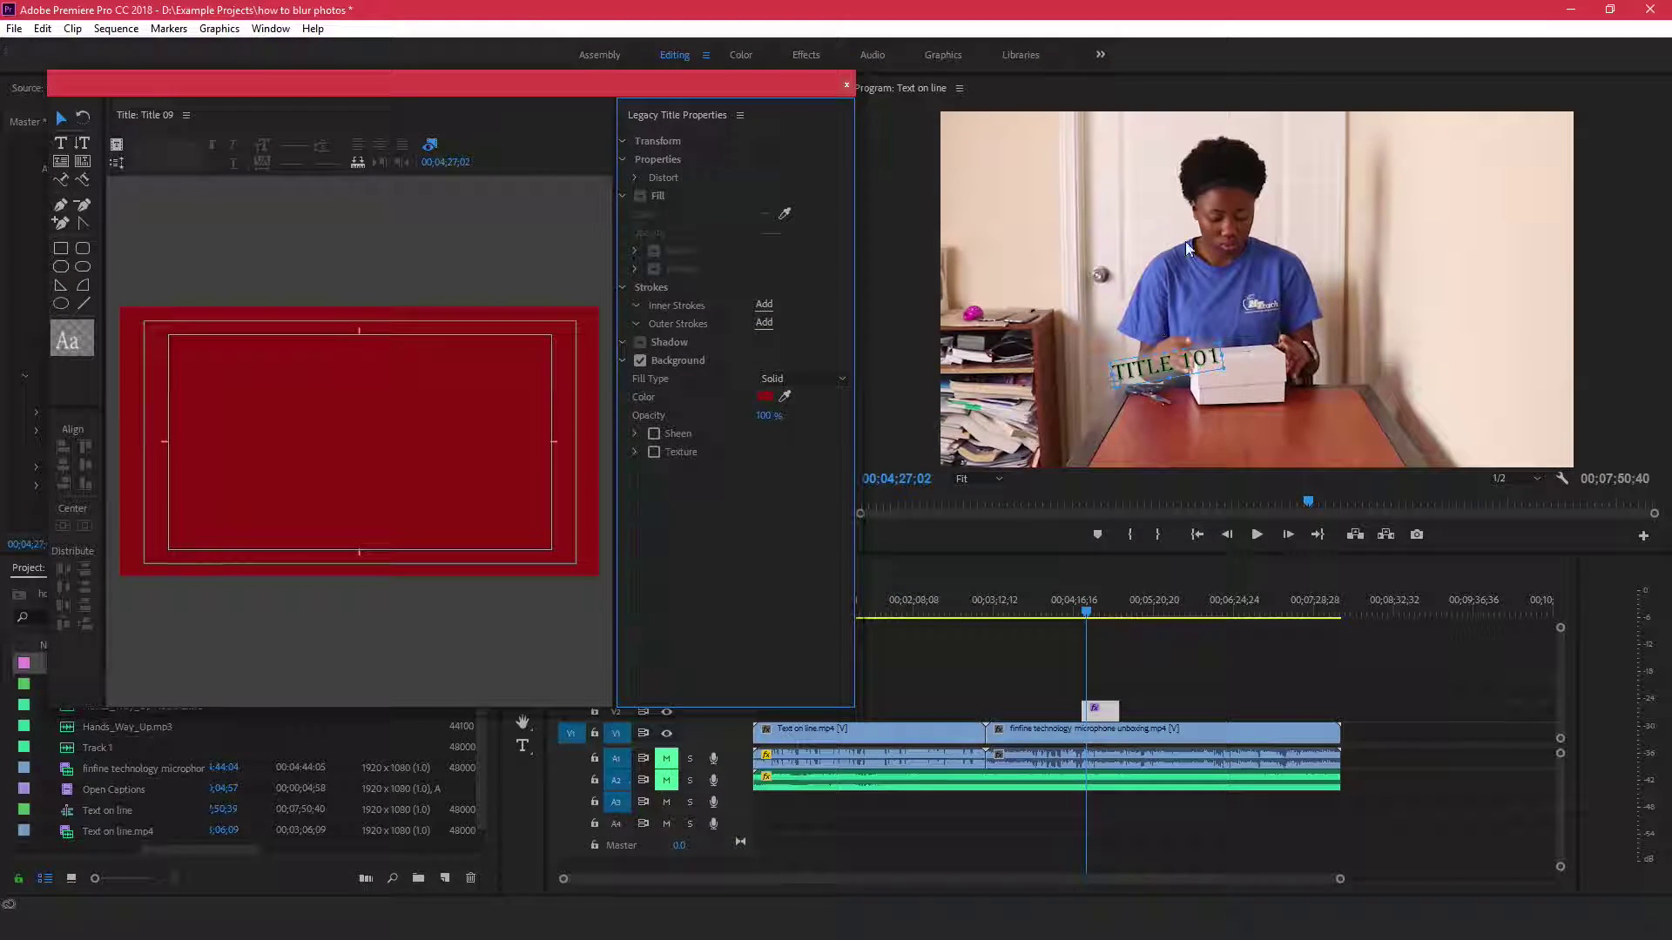
{"action": "left_click", "coordinate": [641, 360]}
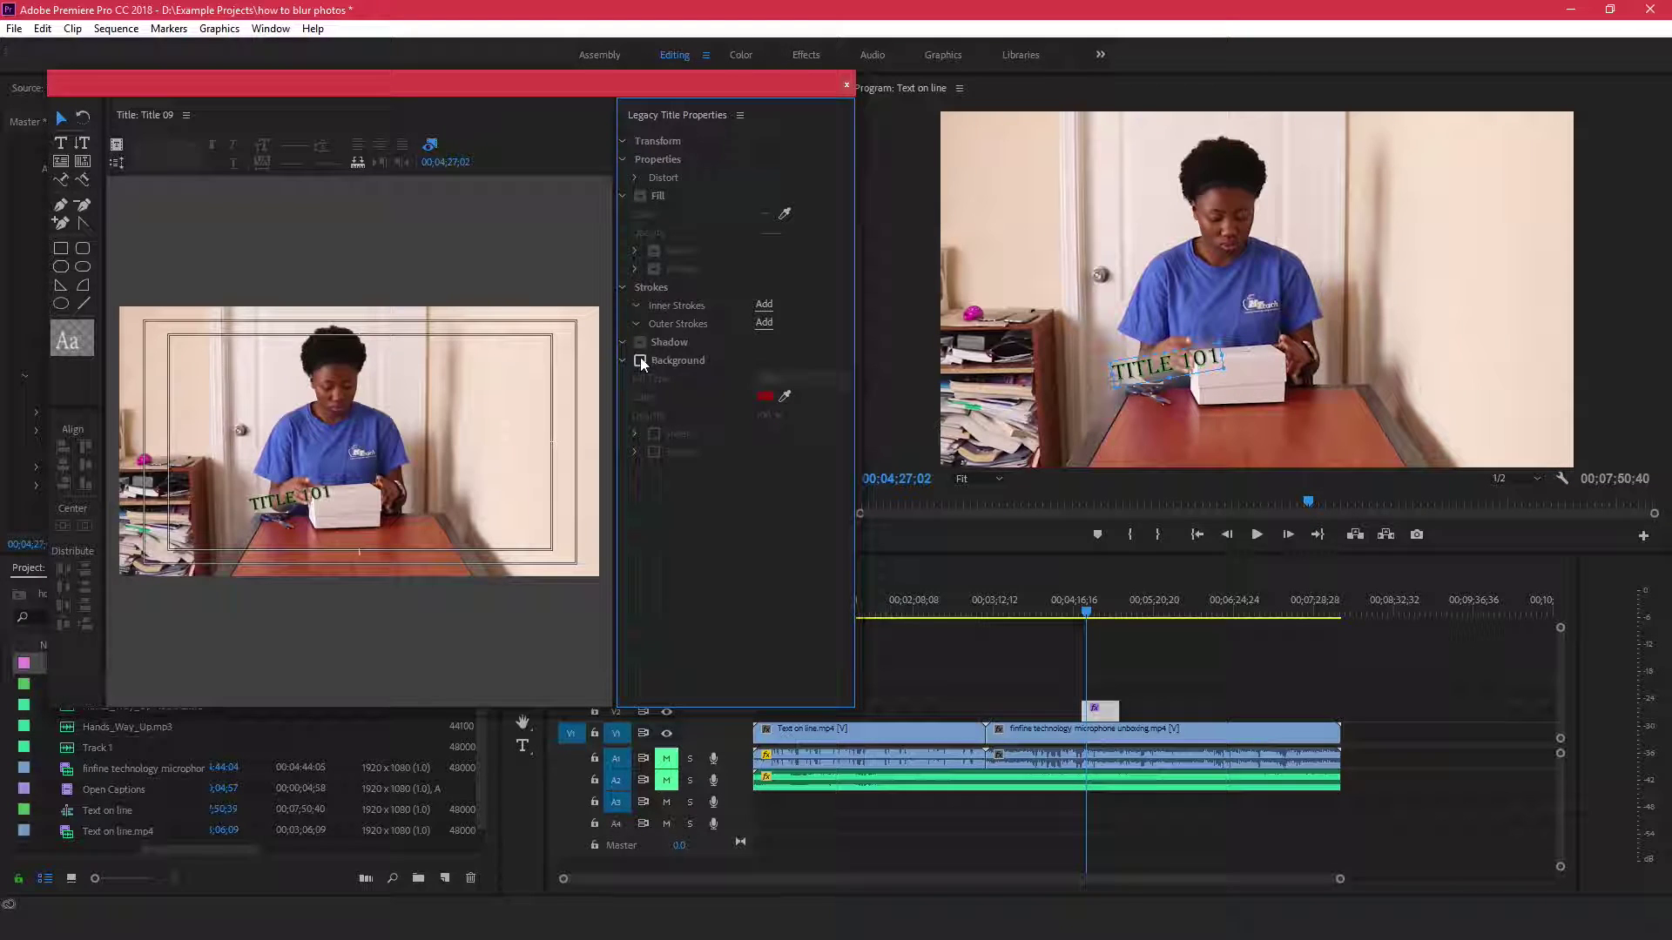
{"action": "left_click", "coordinate": [640, 360]}
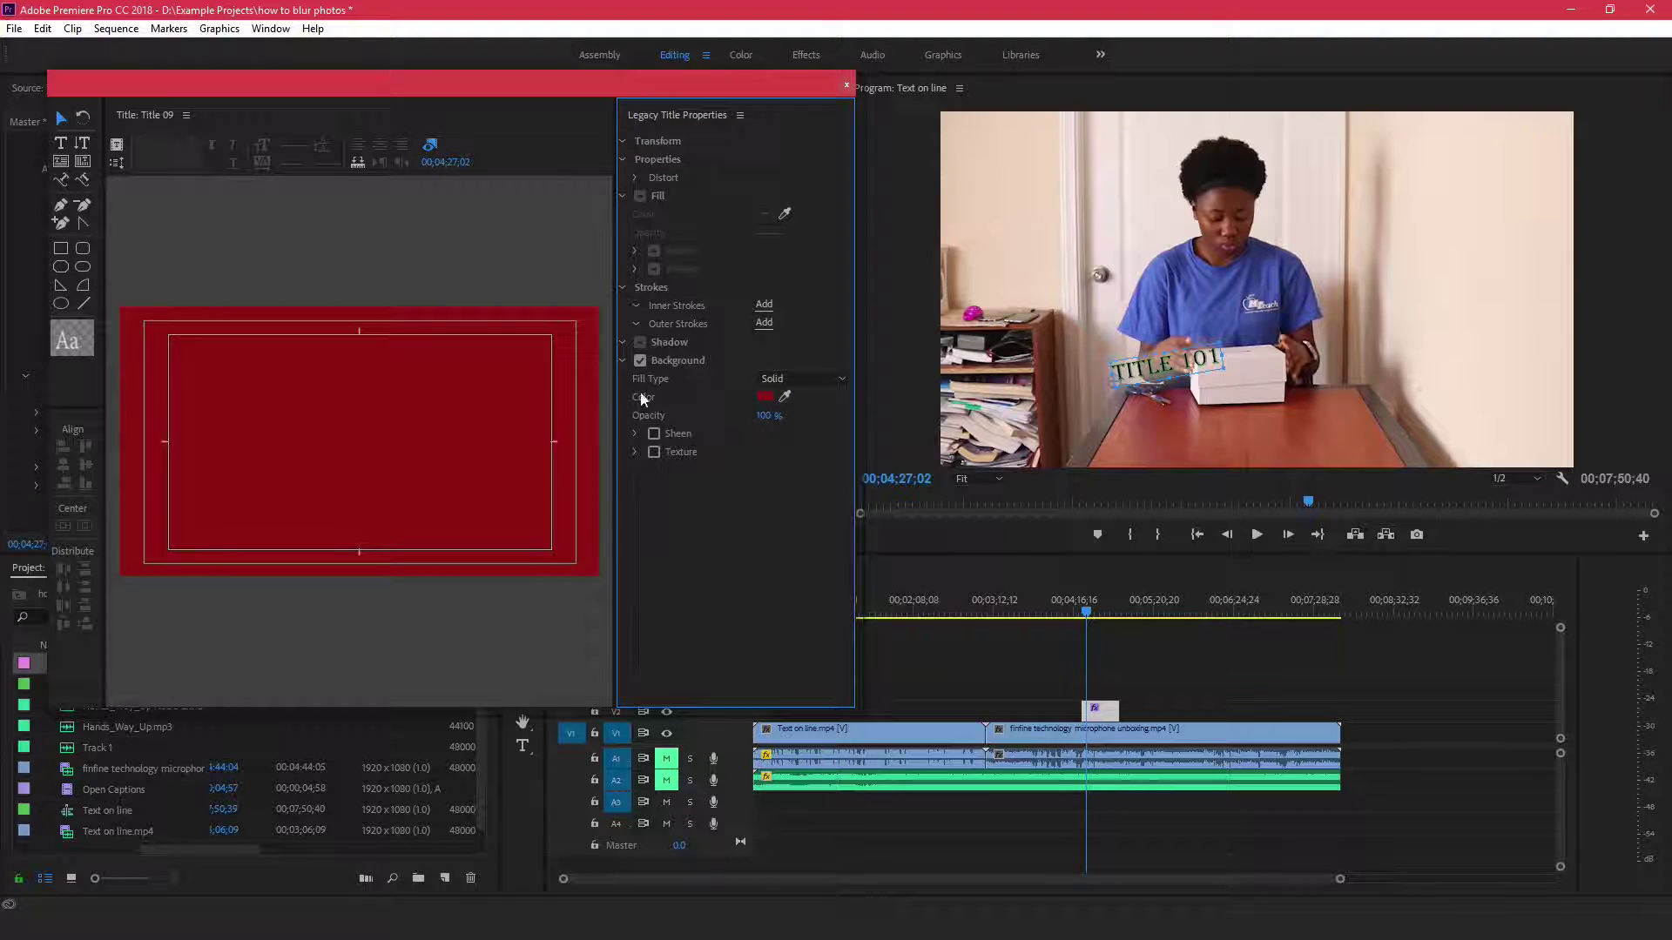
{"action": "left_click", "coordinate": [639, 361]}
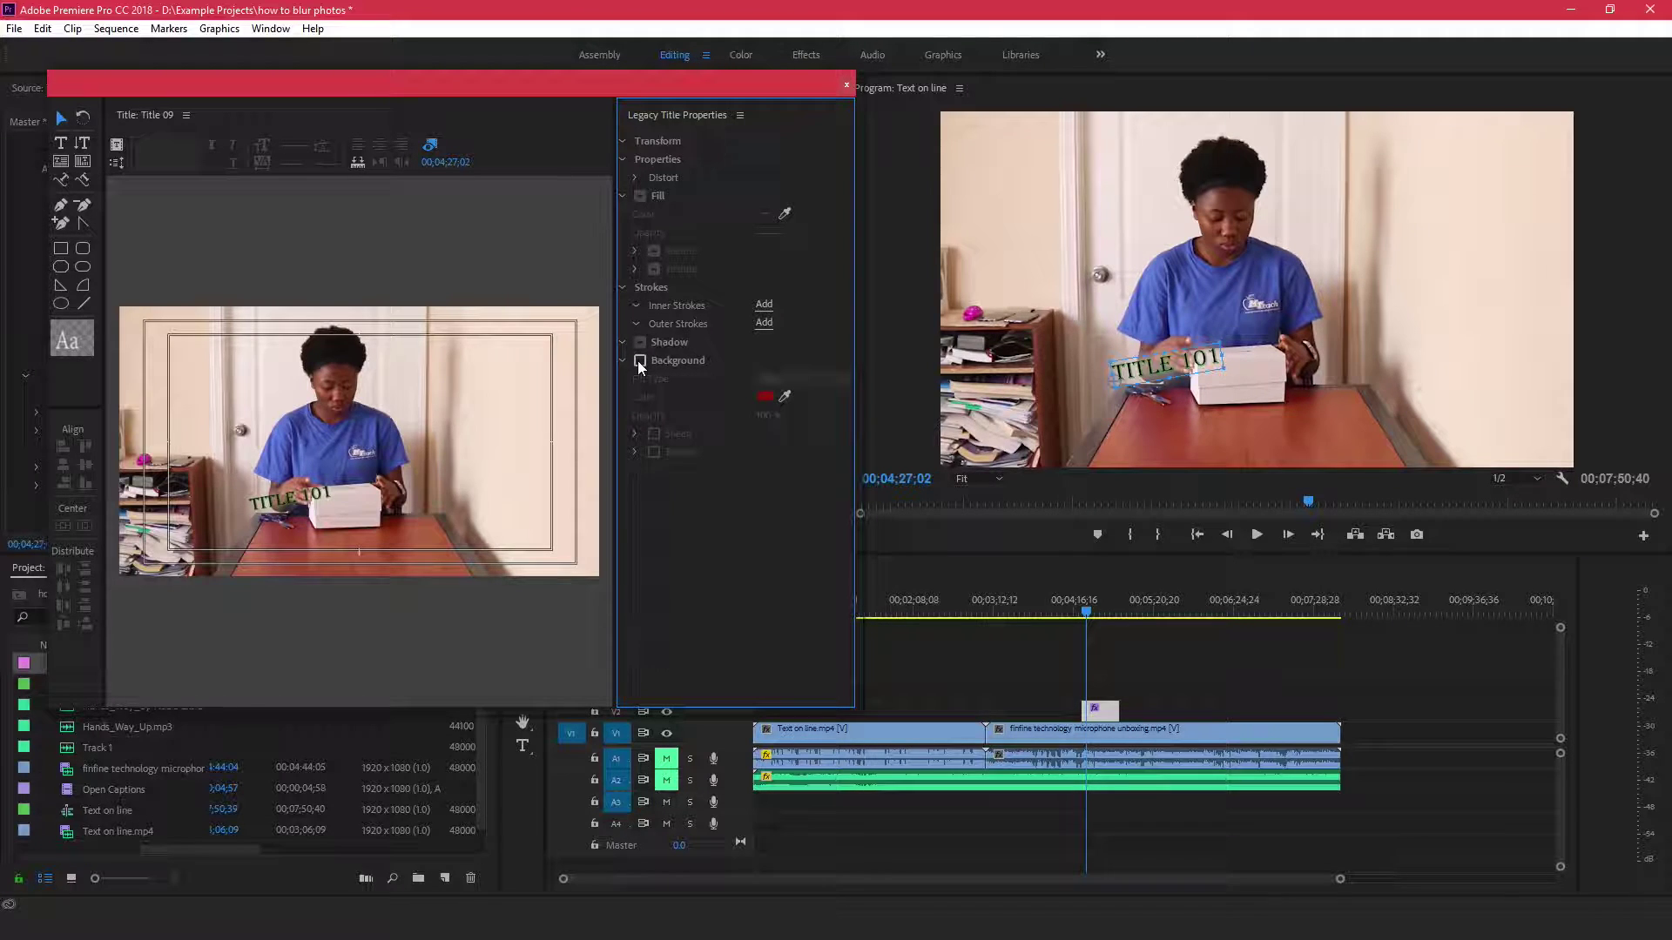
- Add the text 'Type what i want' to the title canvas
{"action": "left_click", "coordinate": [58, 145]}
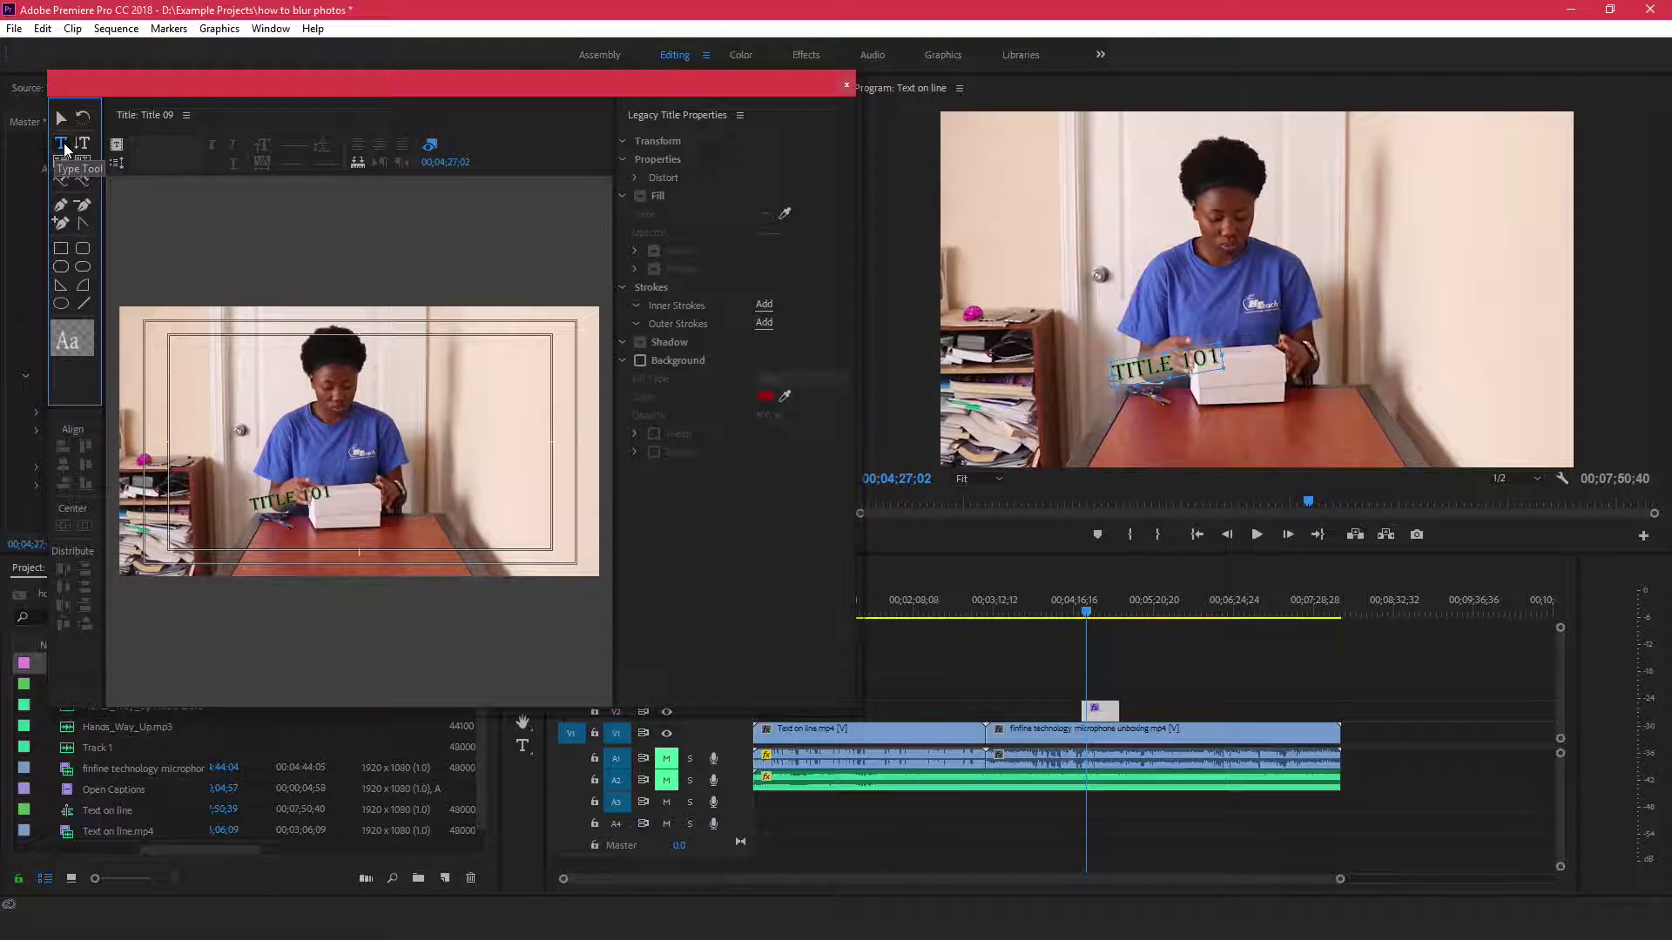
{"action": "left_click", "coordinate": [283, 404]}
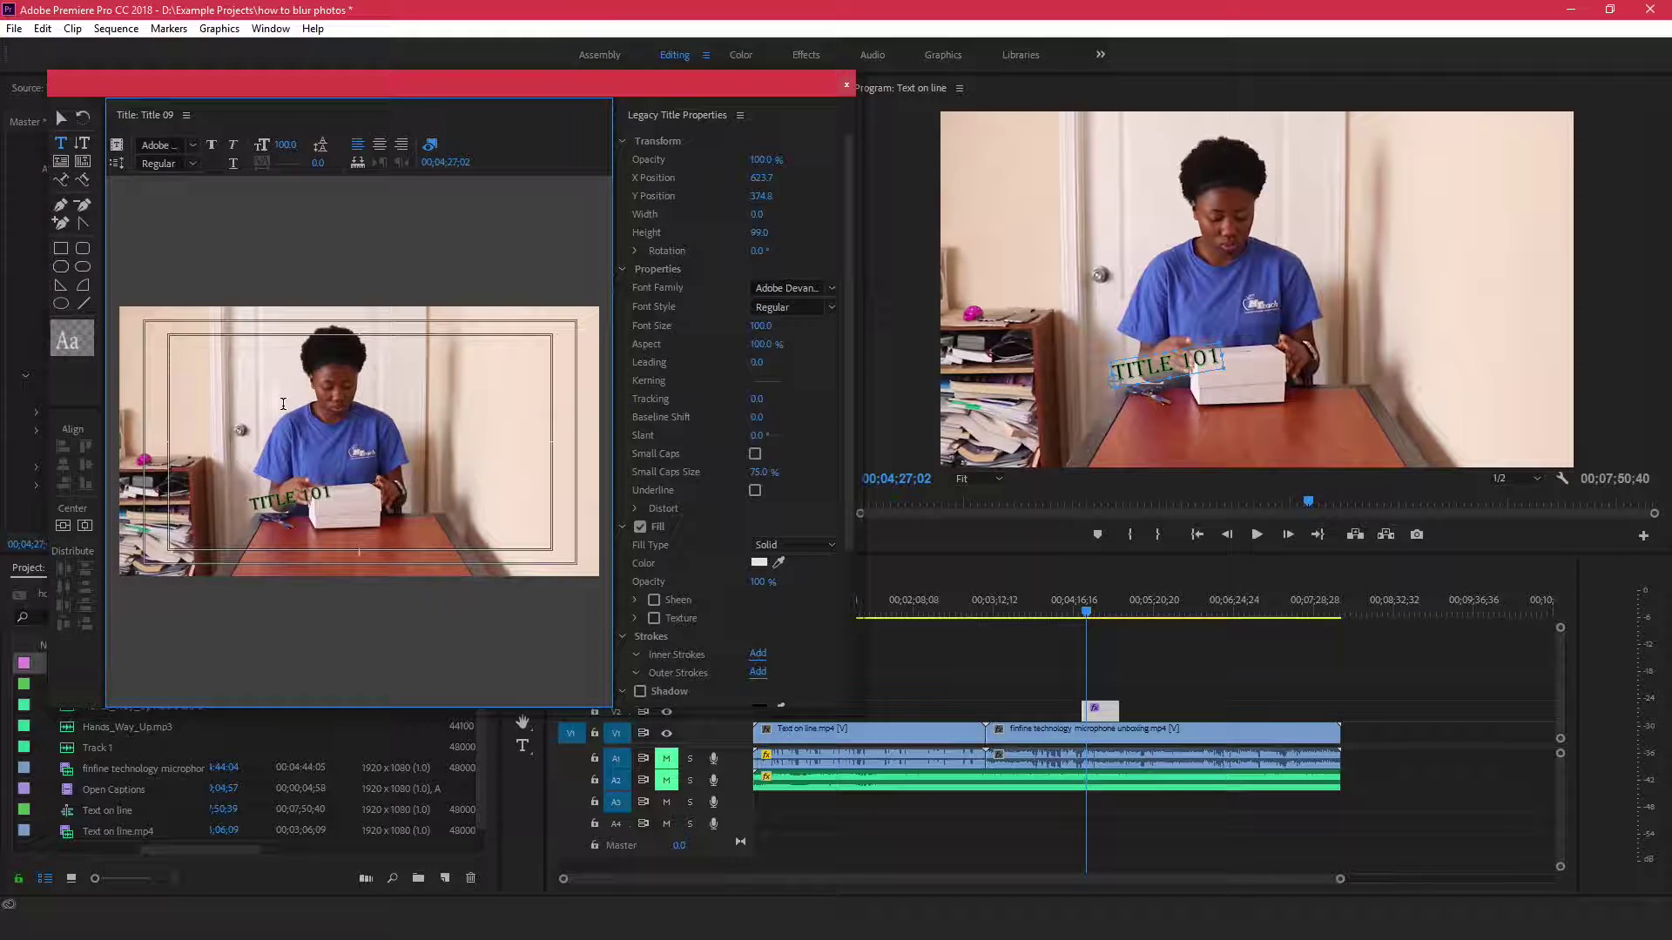
{"action": "type", "text": "TIT"}
{"action": "type", "text": "e wh"}
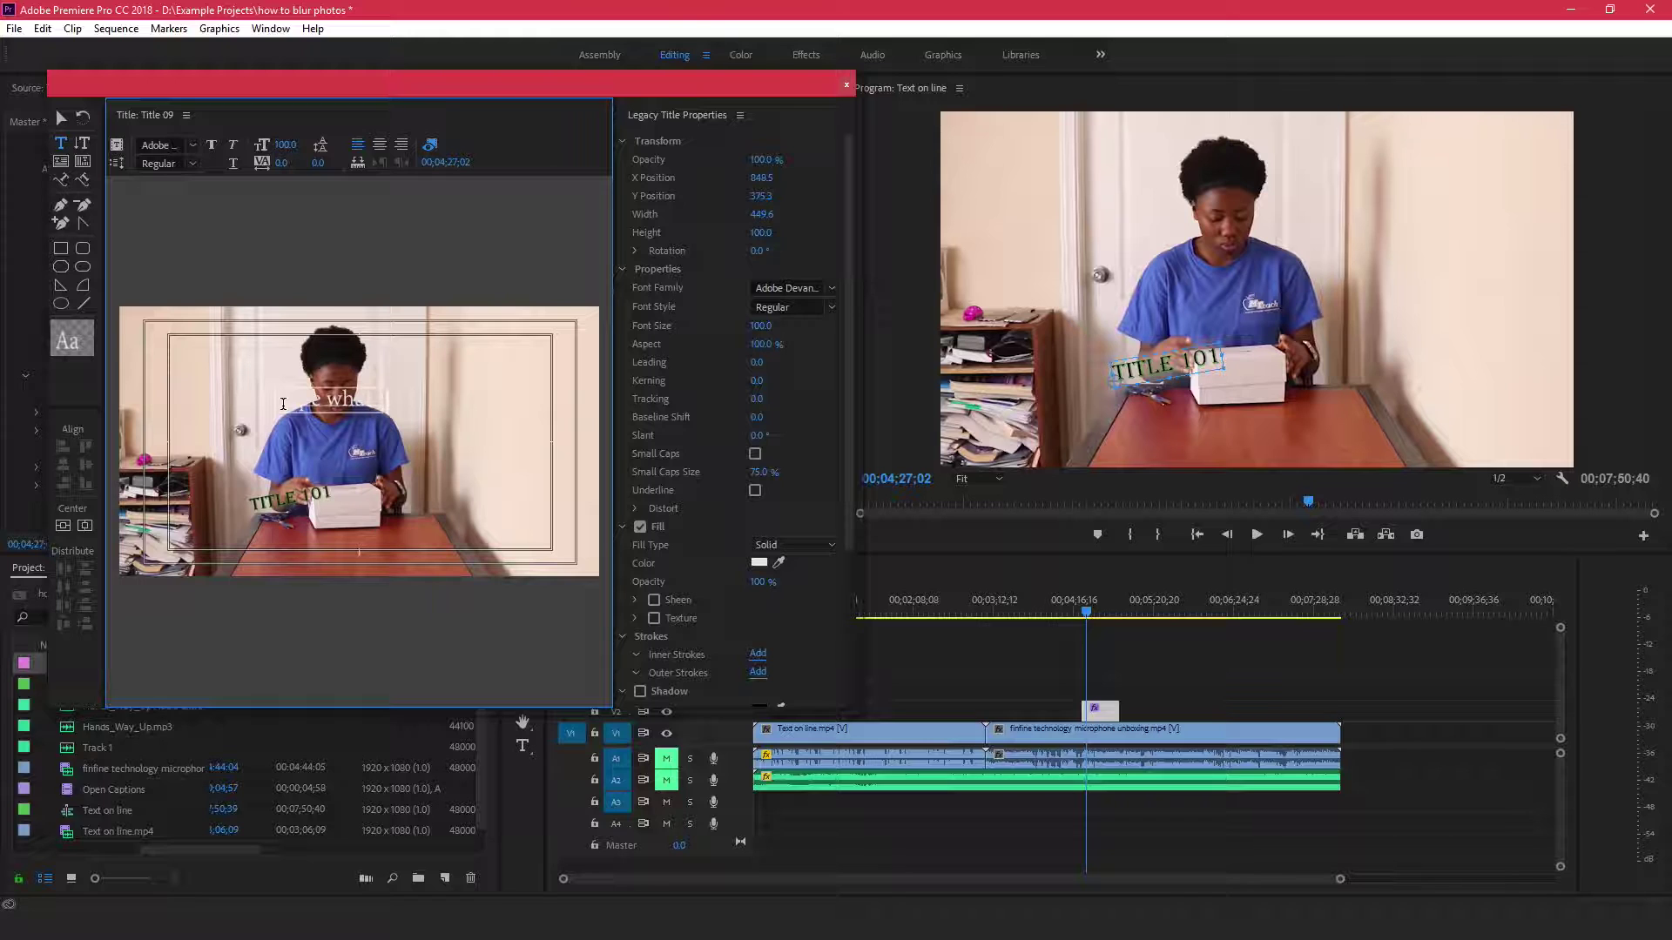
{"action": "type", "text": "ever"}
- Give the text a solid red fill
{"action": "left_click", "coordinate": [59, 119]}
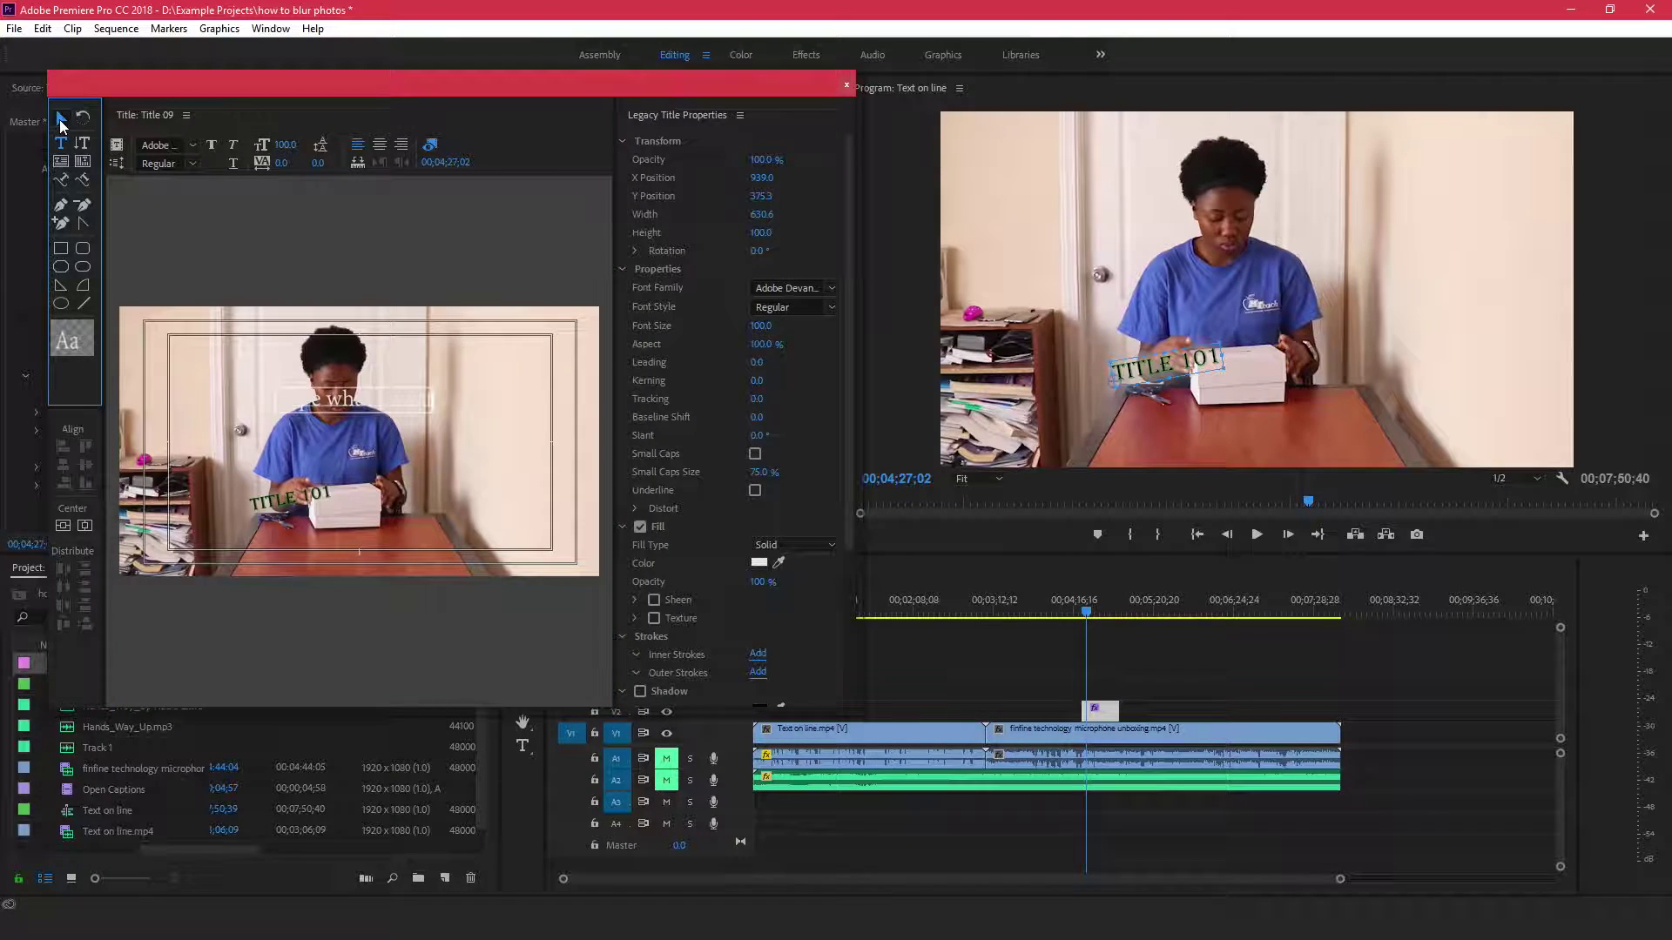
{"action": "left_click", "coordinate": [384, 395]}
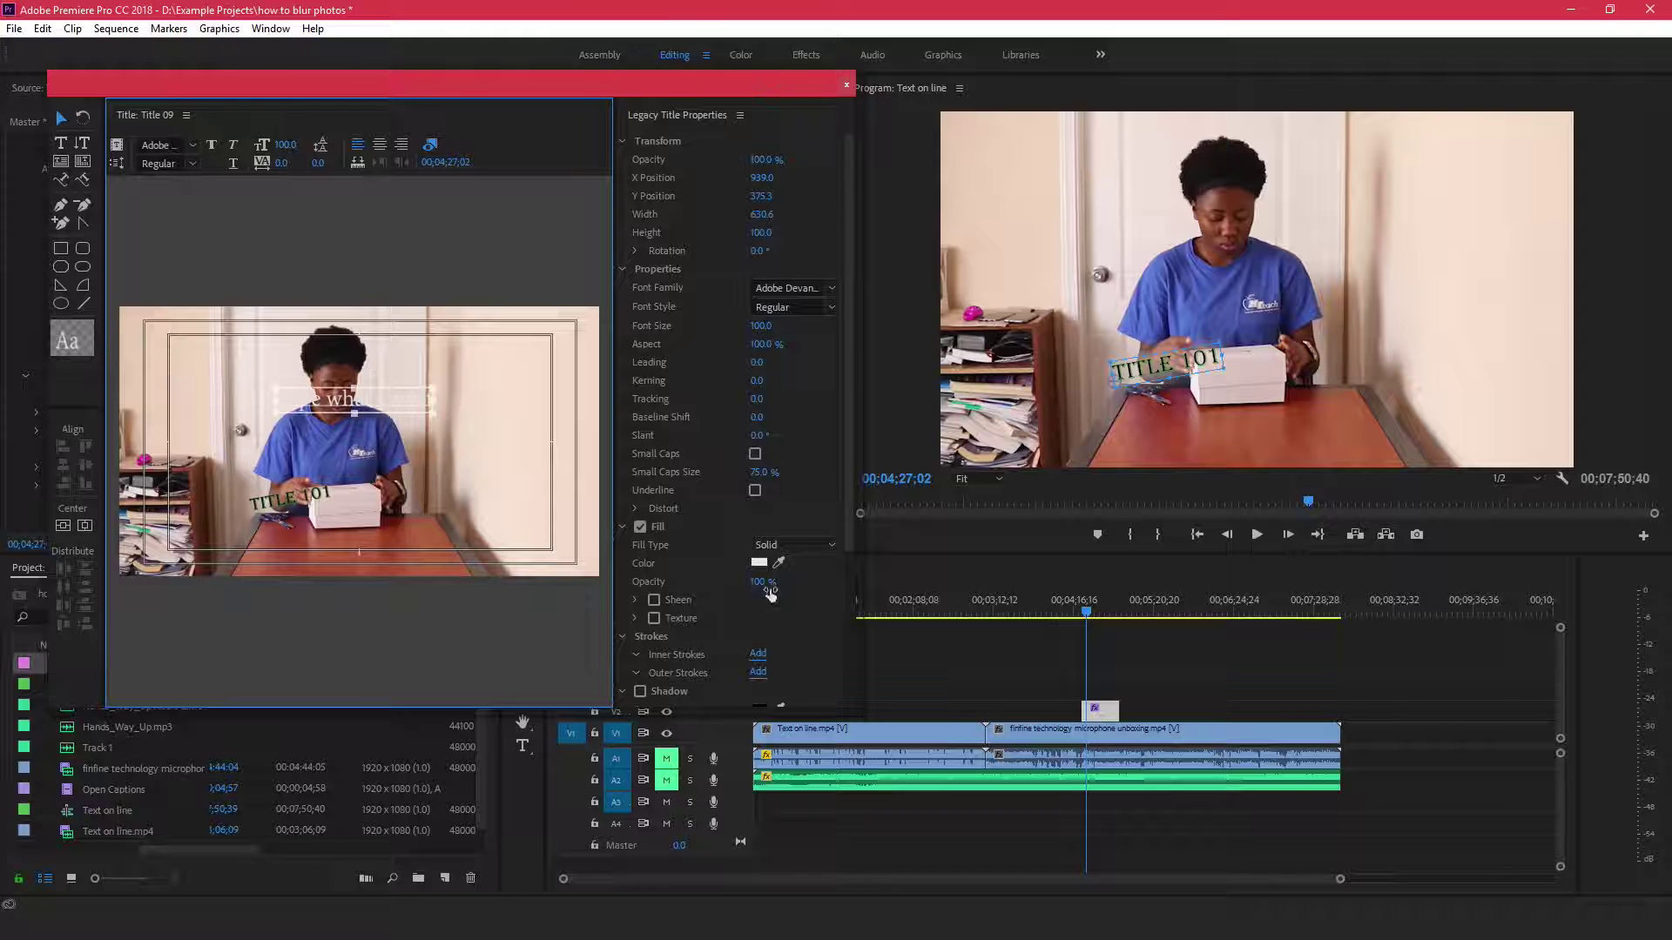
{"action": "left_click", "coordinate": [758, 563]}
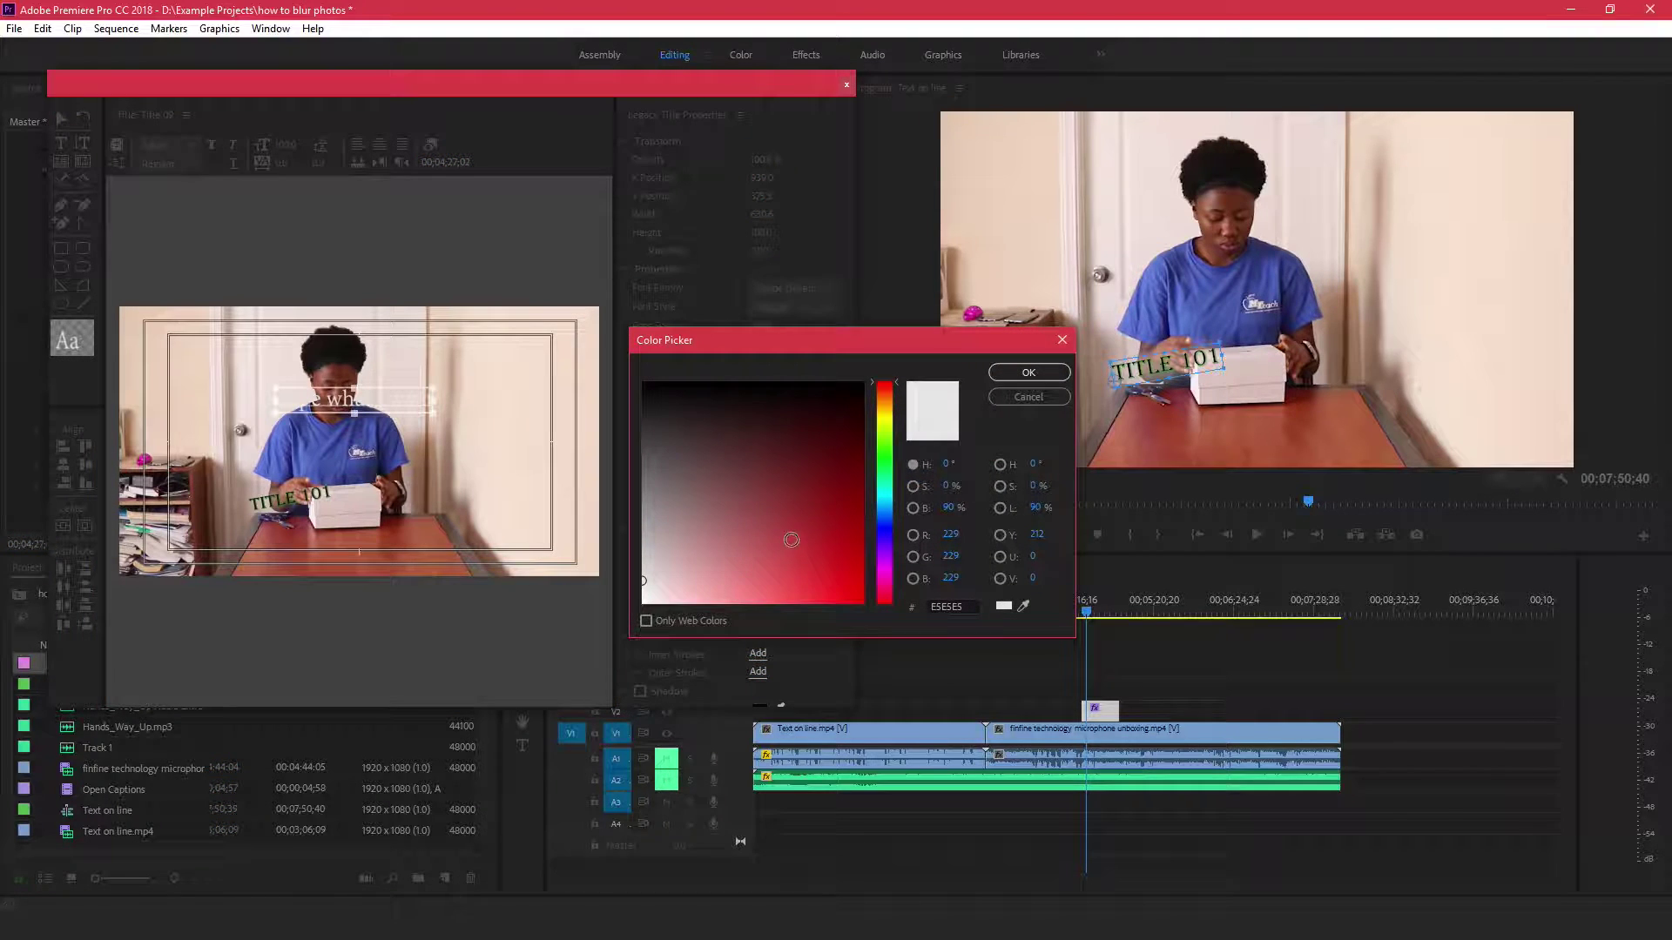
{"action": "left_click", "coordinate": [792, 538]}
{"action": "left_click", "coordinate": [1025, 372]}
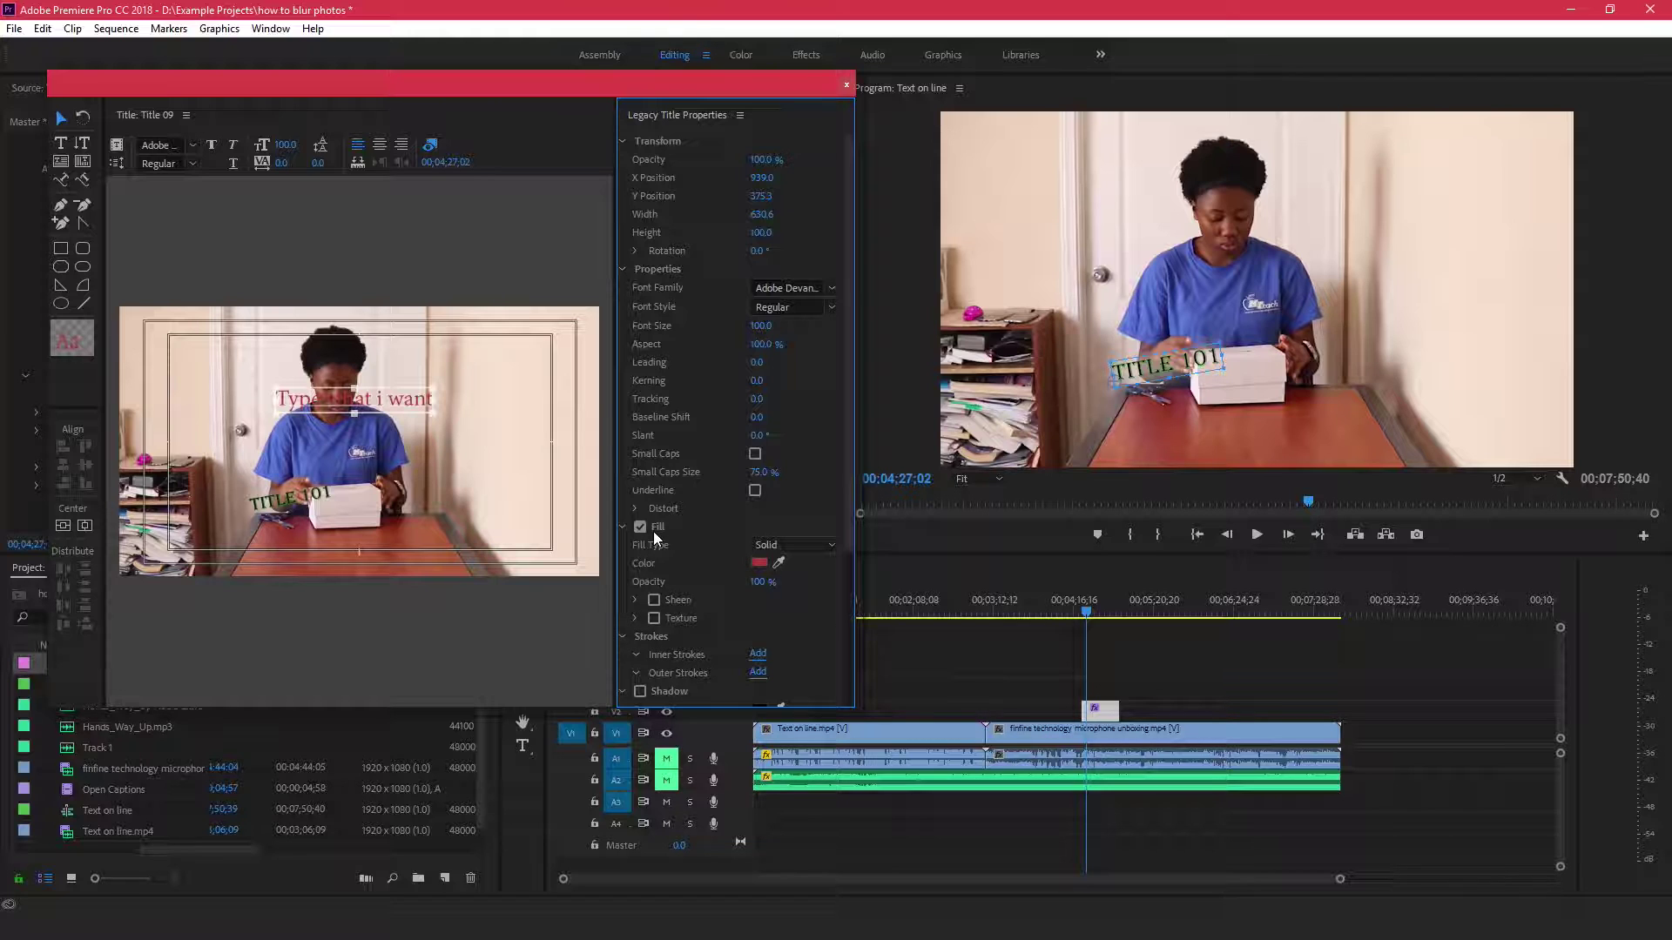
{"action": "left_click", "coordinate": [798, 548]}
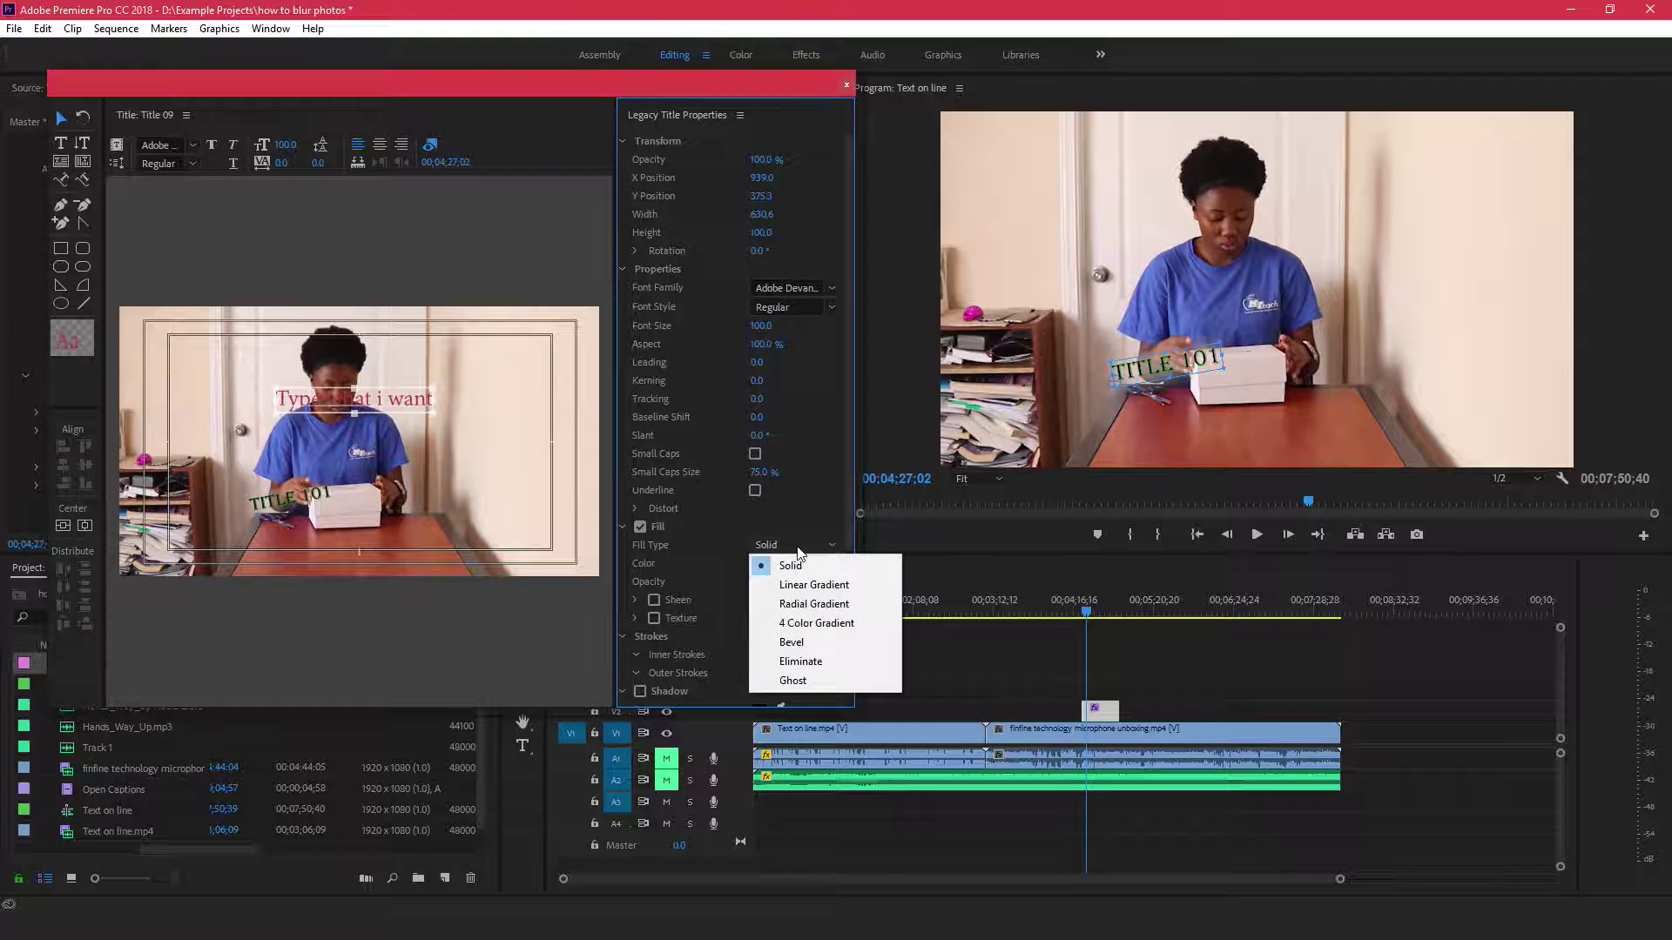
{"action": "left_click", "coordinate": [792, 566]}
- Add a green drop shadow to the text
{"action": "scroll", "coordinate": [792, 579], "scroll_direction": "down", "scroll_amount": 1}
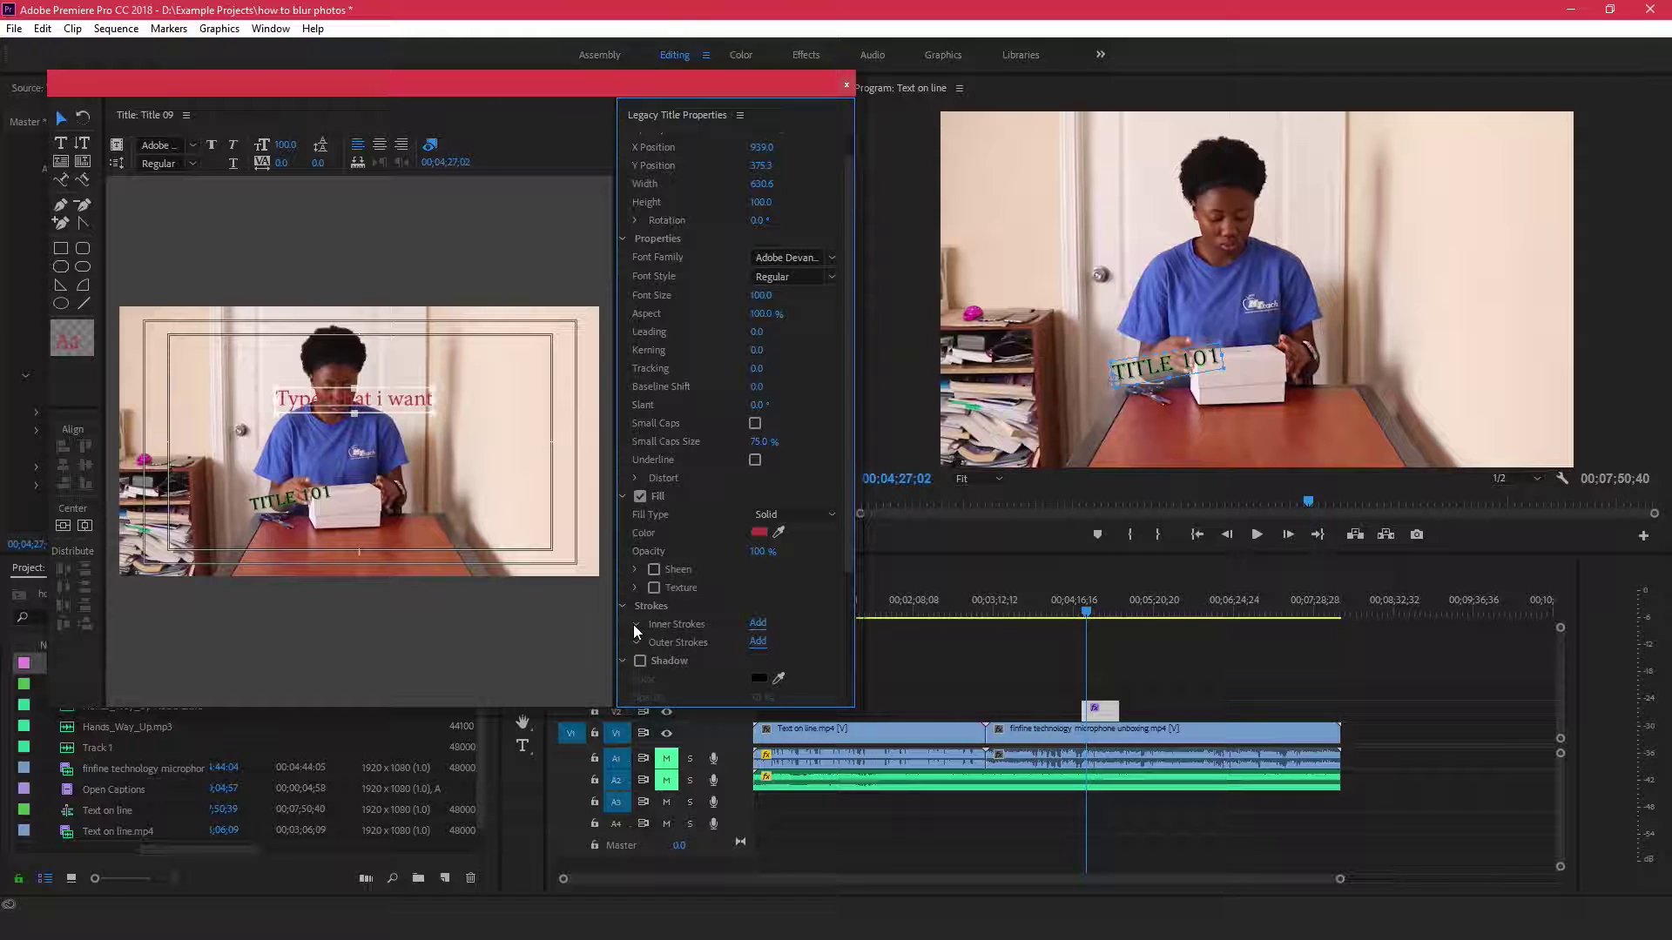
{"action": "scroll", "coordinate": [688, 634], "scroll_direction": "down", "scroll_amount": 1}
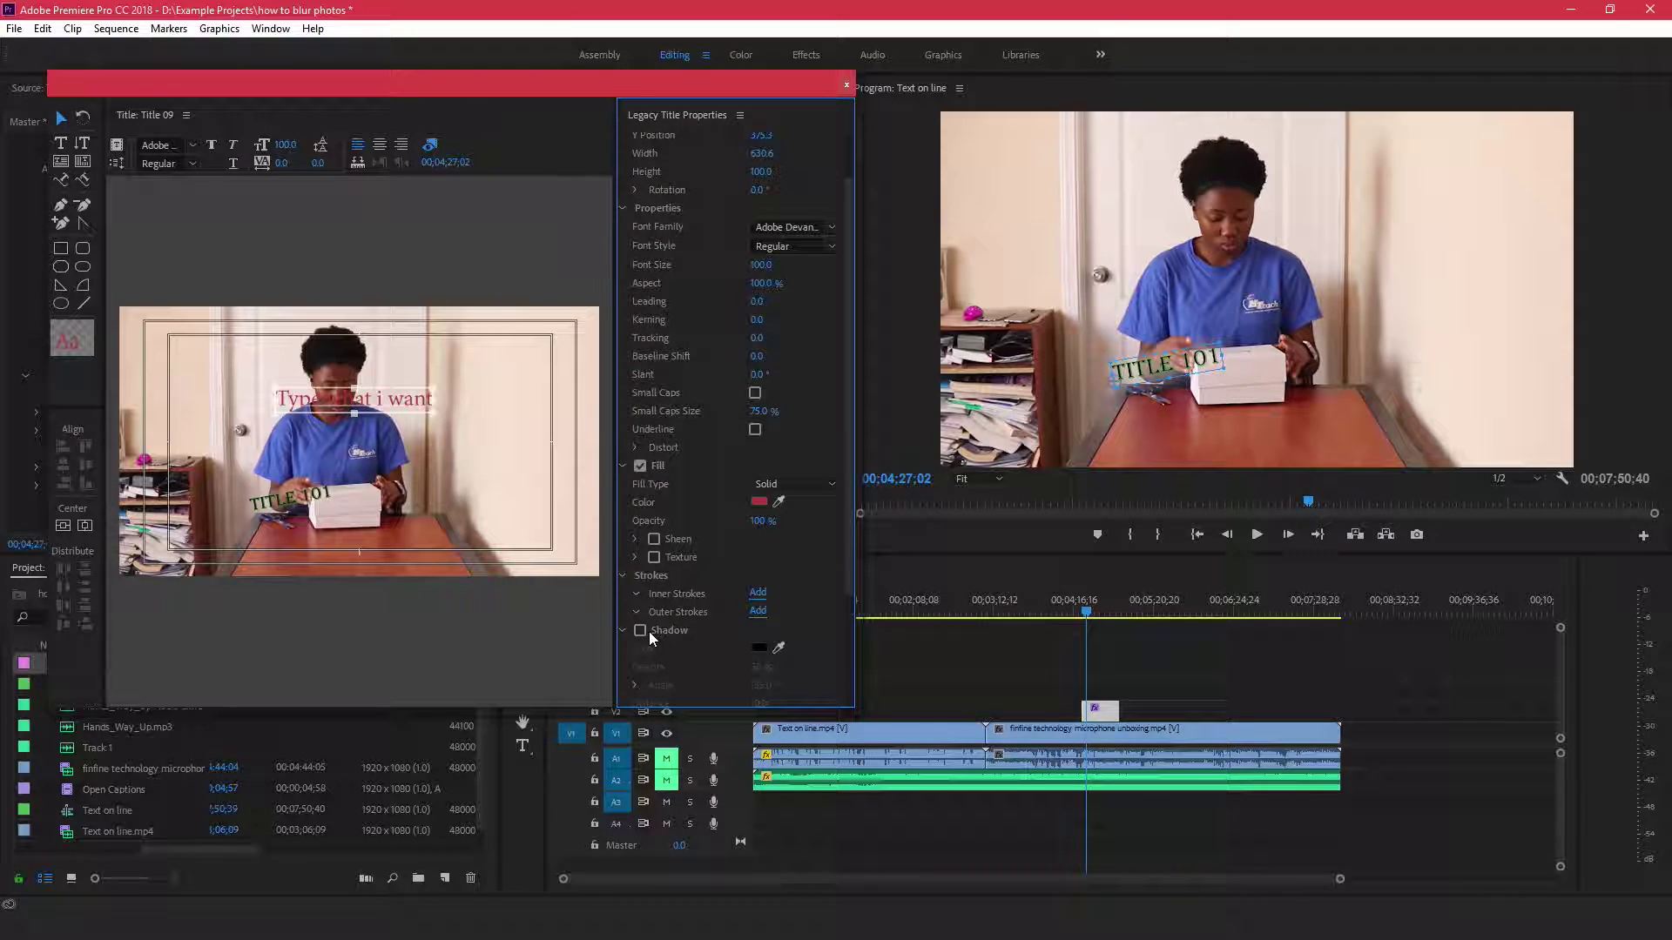
{"action": "left_click", "coordinate": [642, 629]}
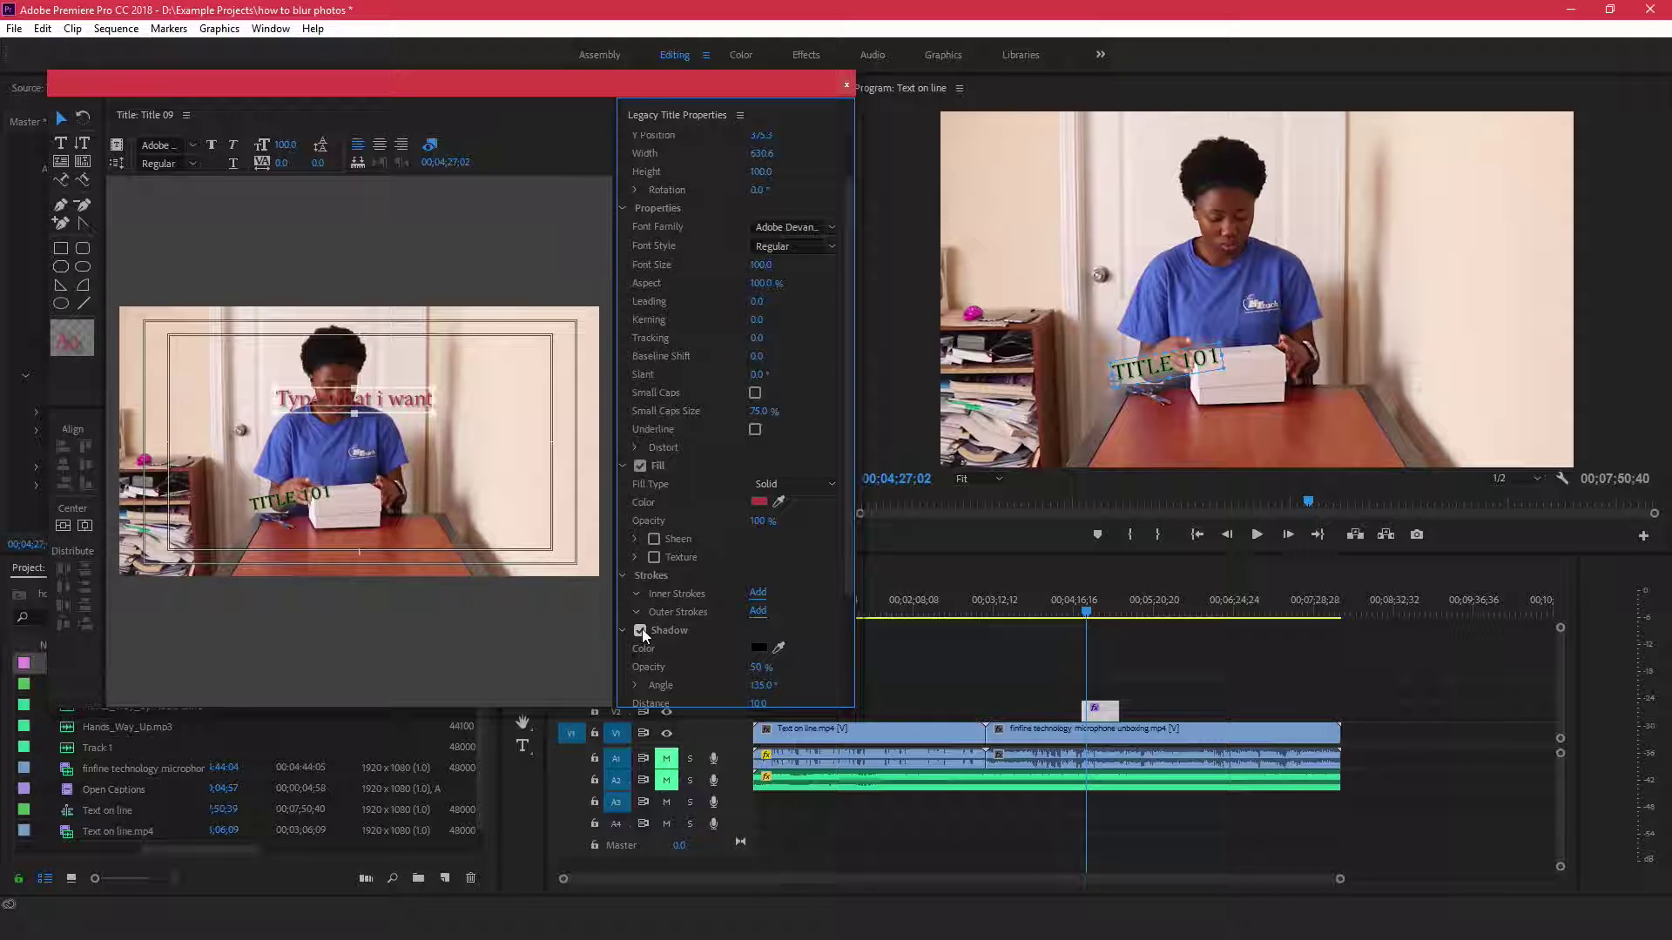
{"action": "left_click", "coordinate": [758, 649]}
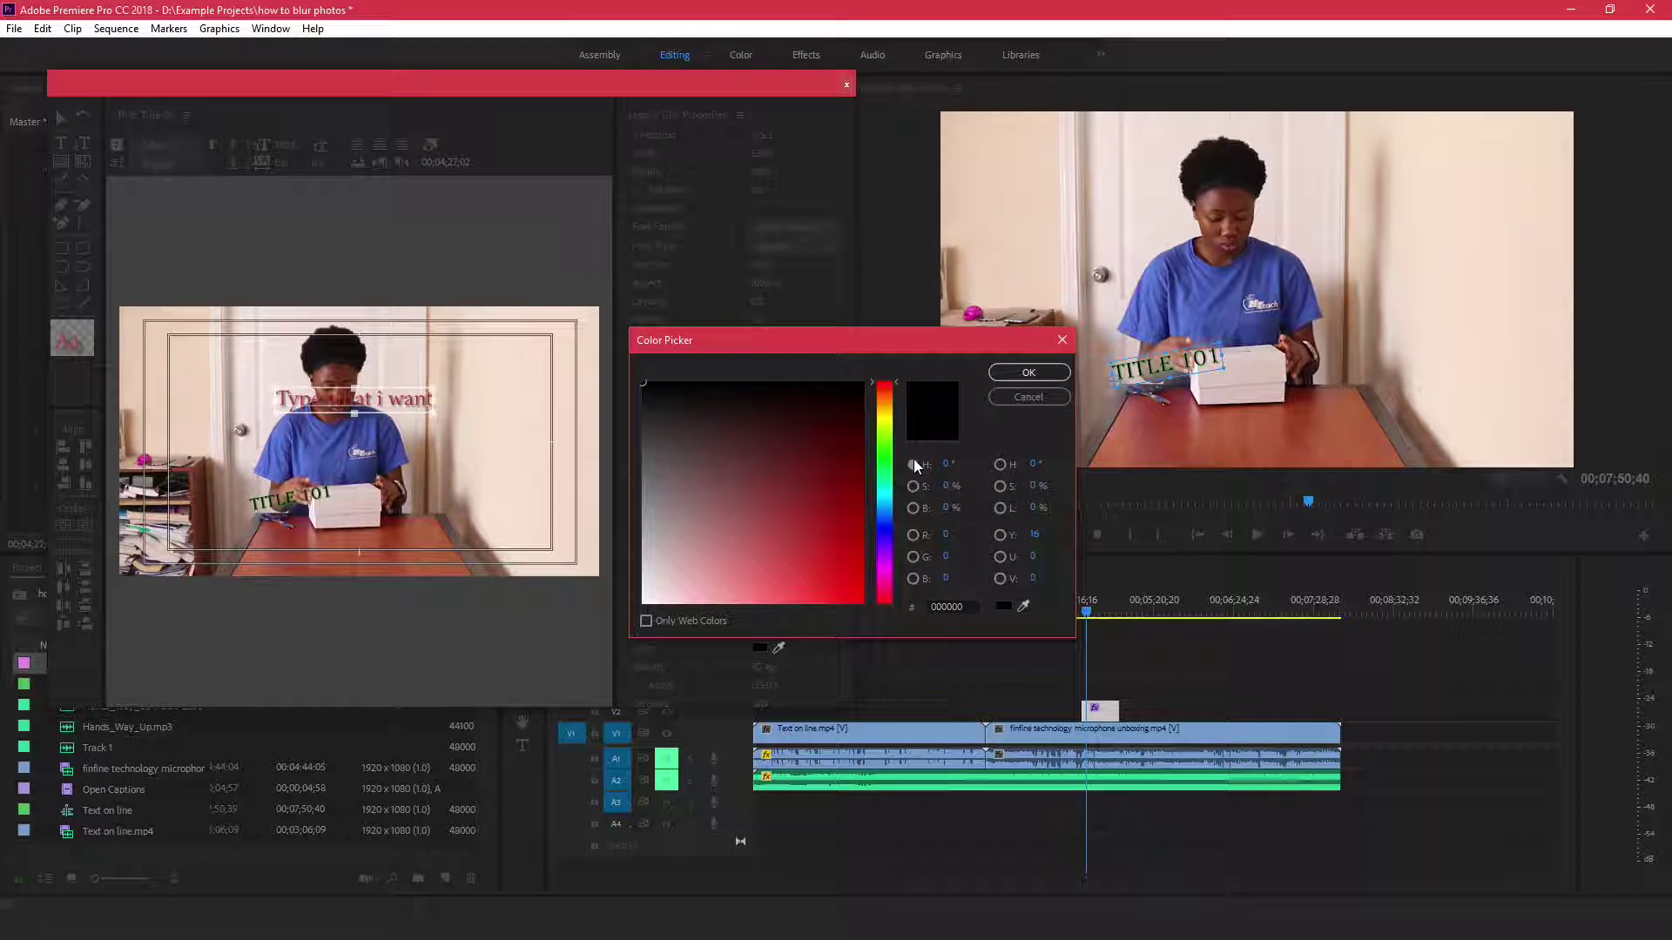
{"action": "left_click", "coordinate": [885, 457]}
{"action": "left_click", "coordinate": [838, 512]}
{"action": "left_click", "coordinate": [1003, 374]}
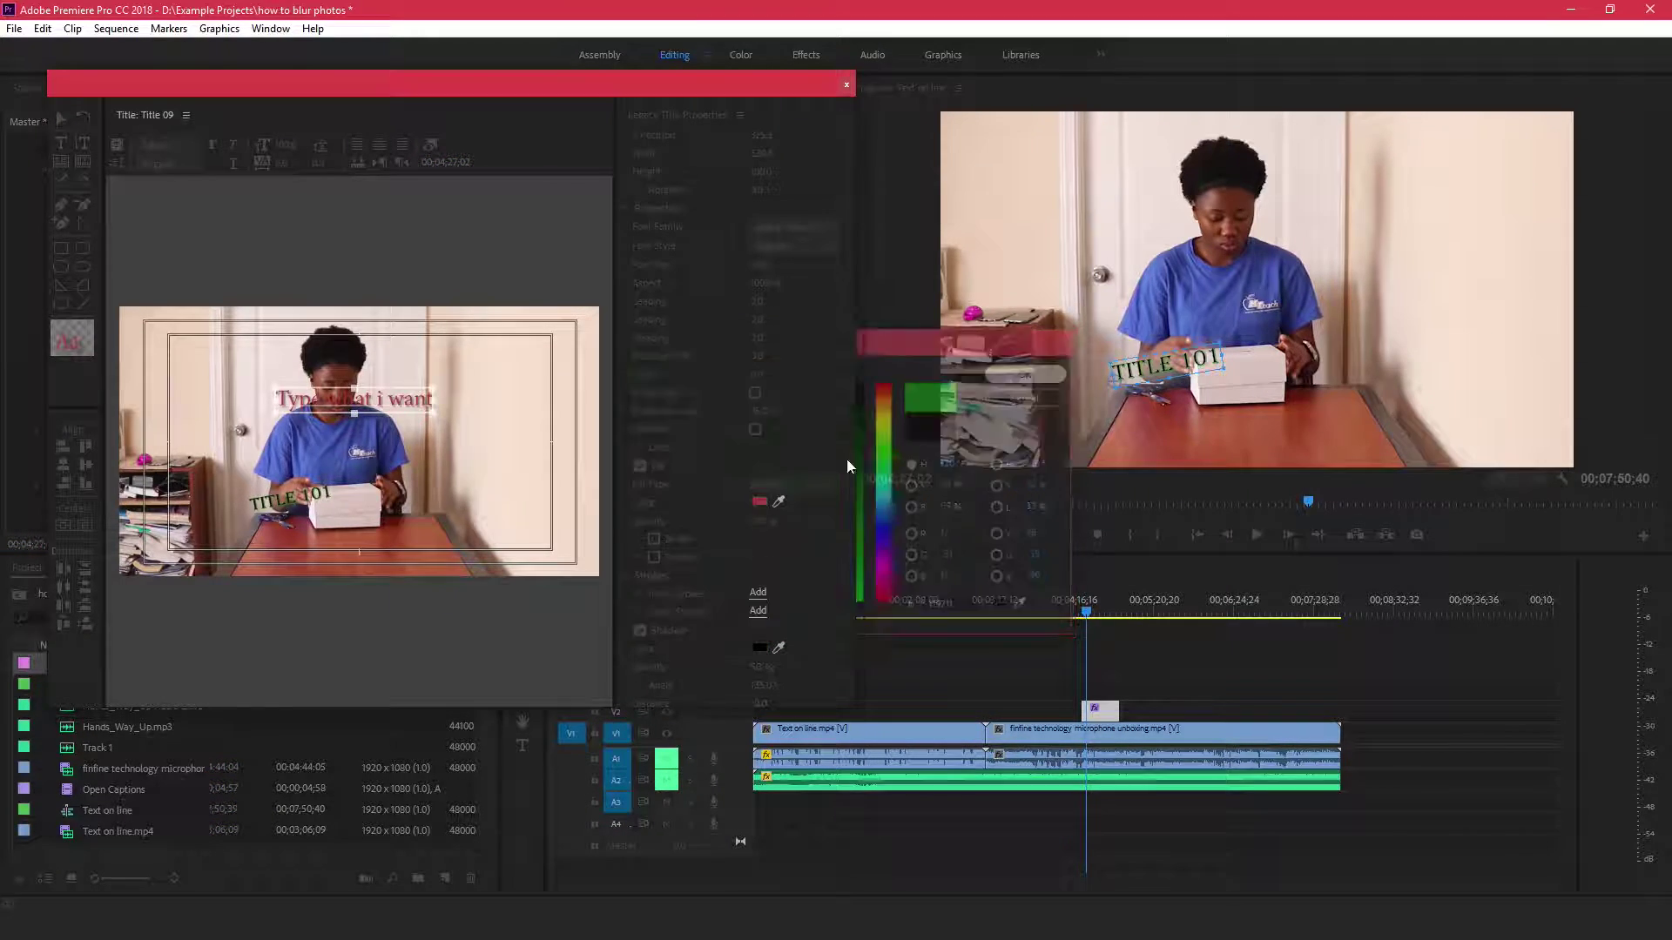
- Set the font to Microsoft JhengHei Light and move the text up to X 985.5, Y 290.7
{"action": "scroll", "coordinate": [771, 535], "scroll_direction": "up", "scroll_amount": 1}
{"action": "scroll", "coordinate": [731, 366], "scroll_direction": "up", "scroll_amount": 1}
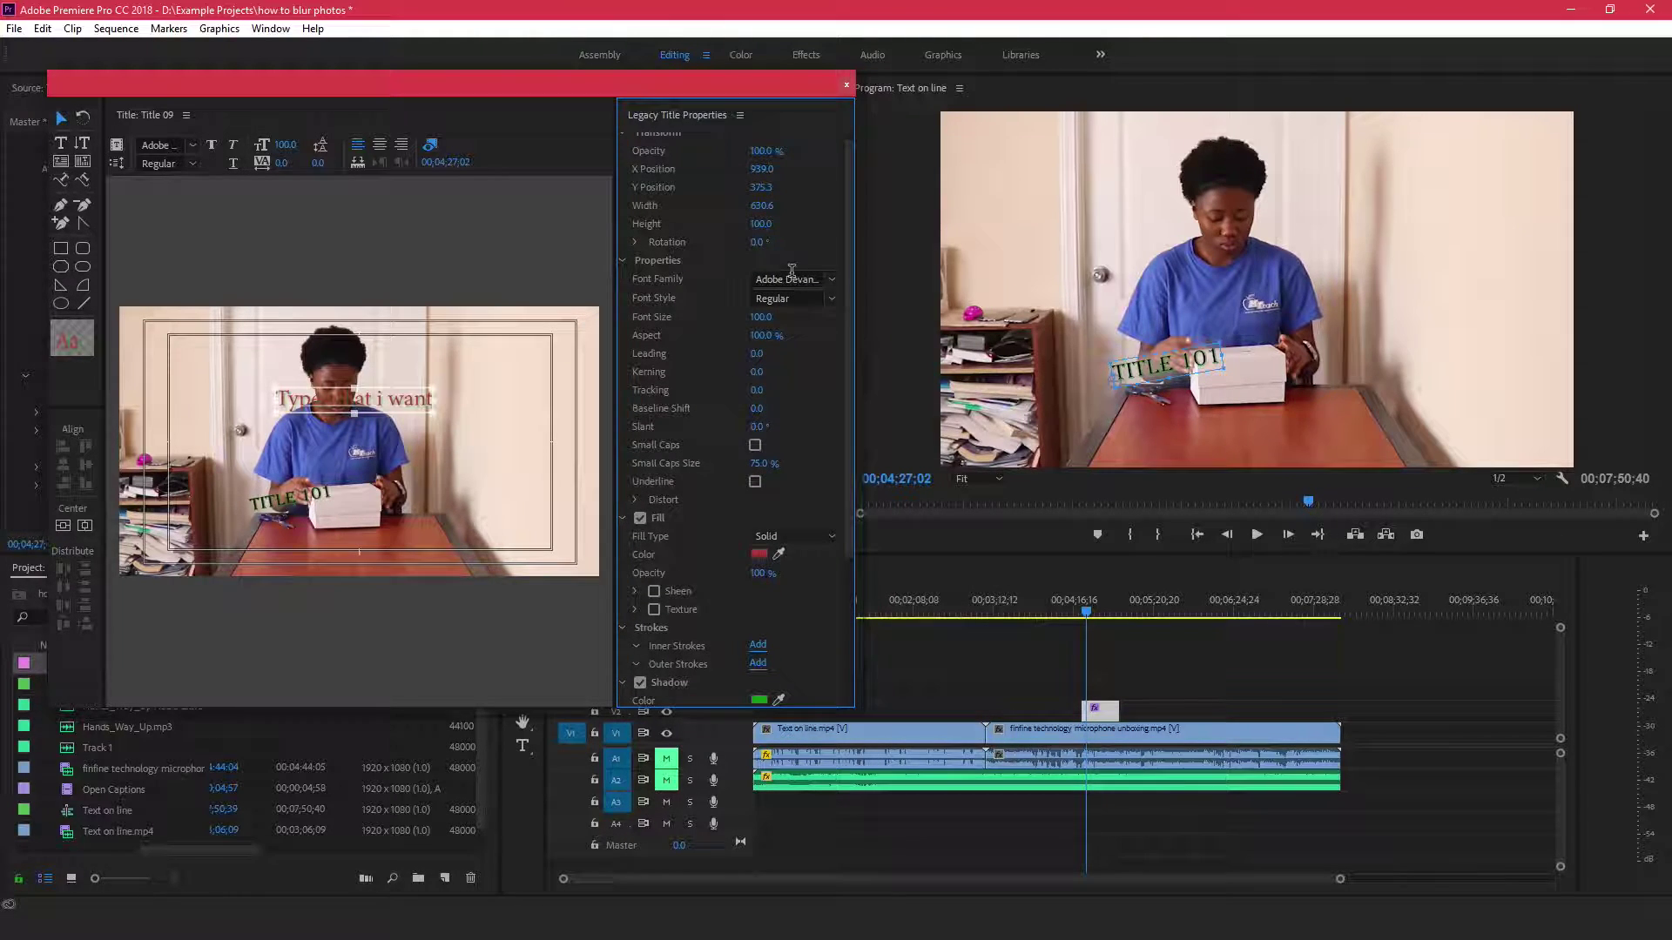
{"action": "left_click", "coordinate": [833, 280]}
{"action": "left_click", "coordinate": [810, 329]}
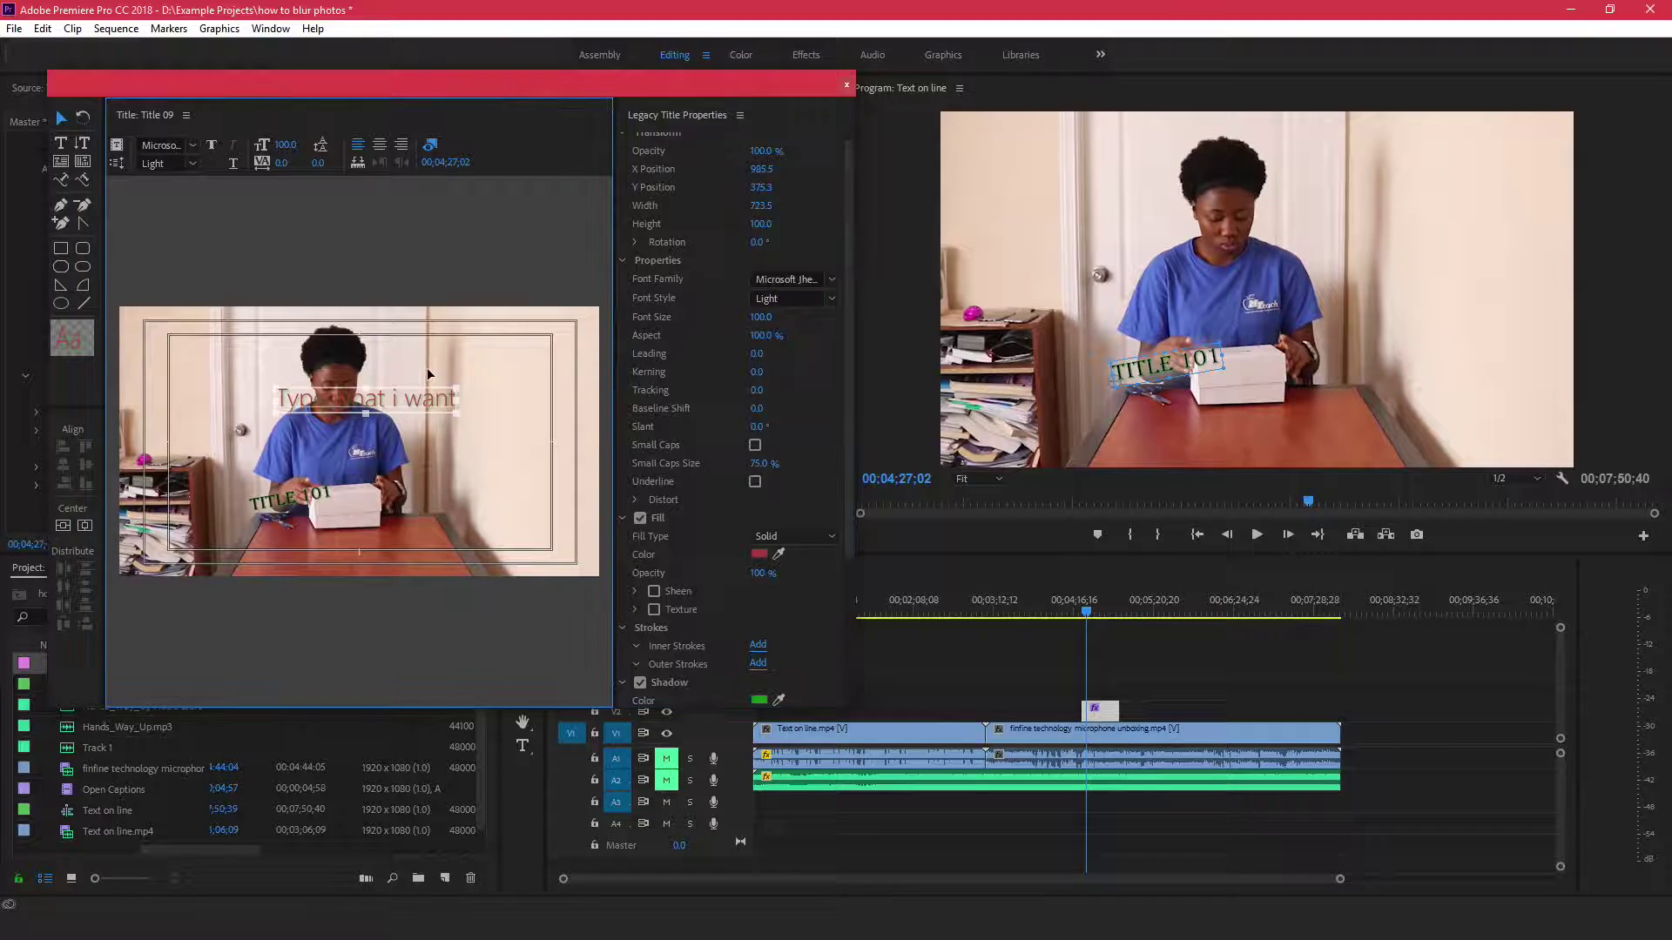
{"action": "left_click_drag", "start_coordinate": [430, 381], "coordinate": [434, 362]}
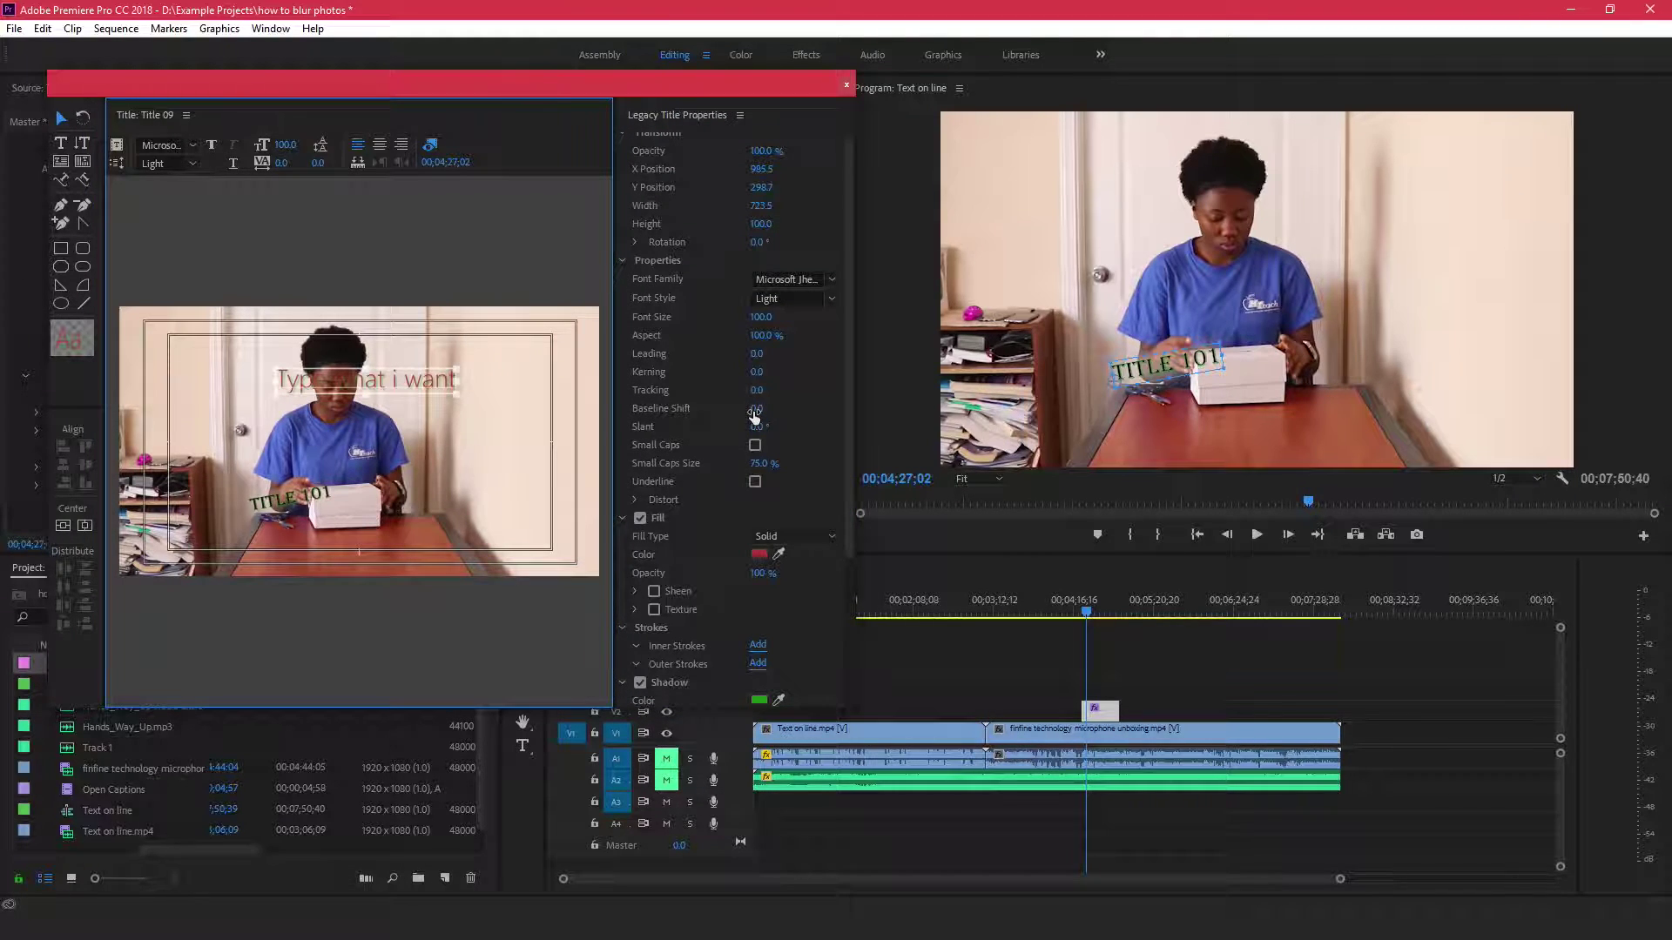
- Place Title 09 on track V2 after TITLE 101 and extend the clip's length
{"action": "left_click", "coordinate": [847, 90]}
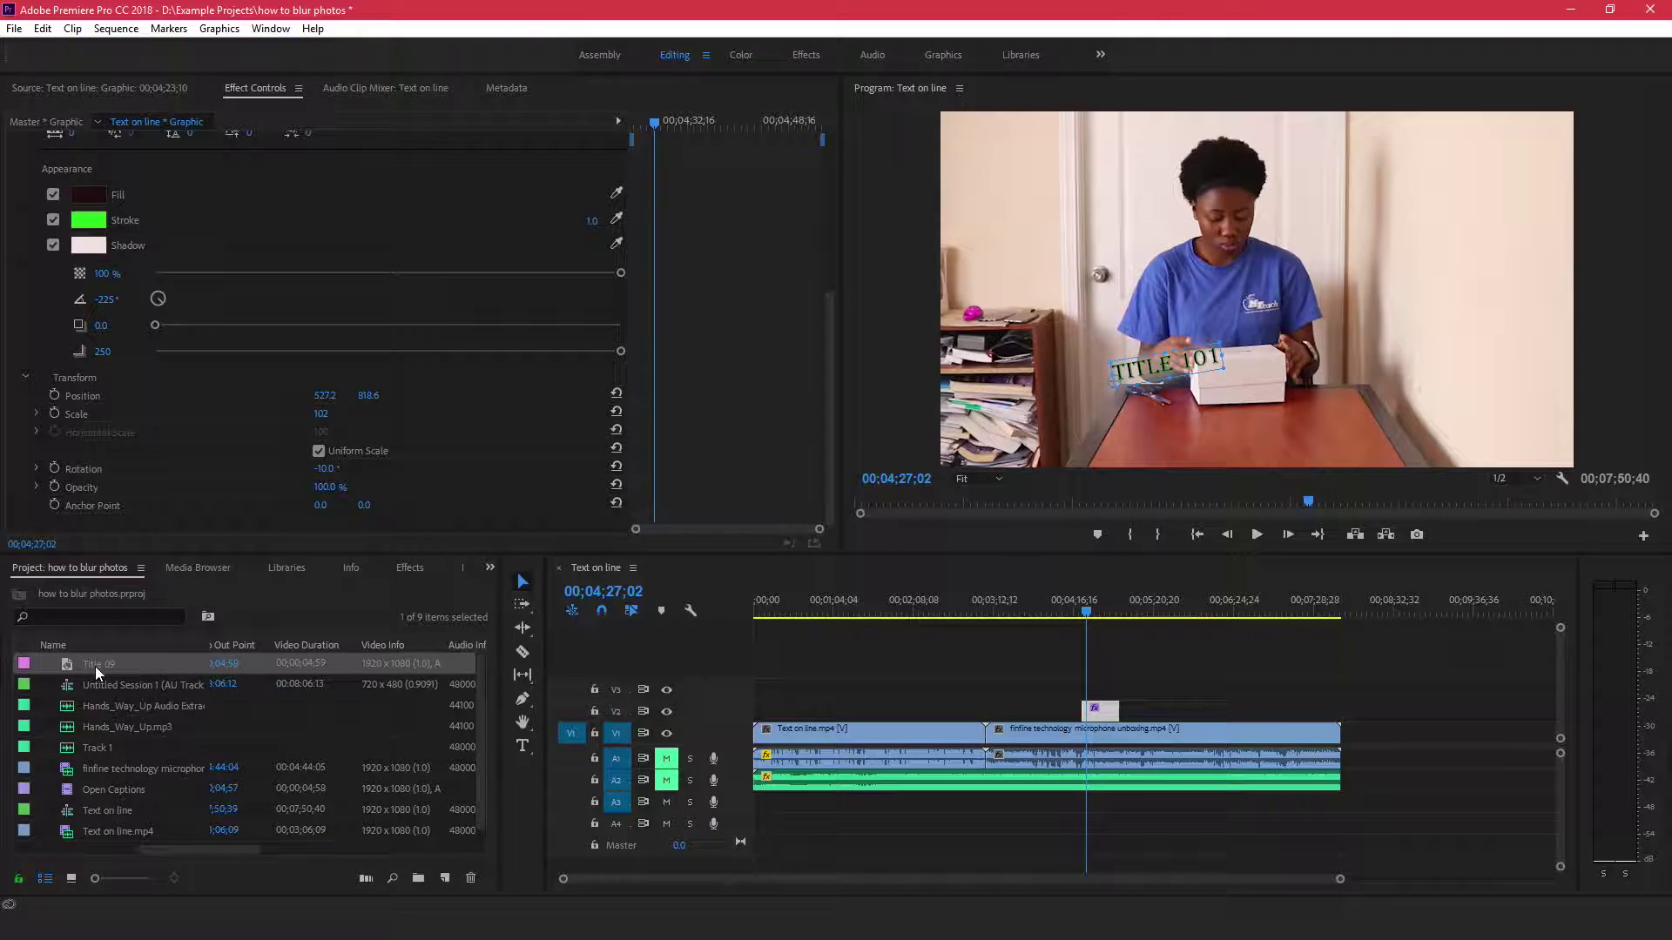
{"action": "left_click_drag", "start_coordinate": [96, 666], "coordinate": [1162, 712]}
{"action": "left_click_drag", "start_coordinate": [1157, 613], "coordinate": [1153, 594]}
{"action": "left_click_drag", "start_coordinate": [1165, 711], "coordinate": [1195, 712]}
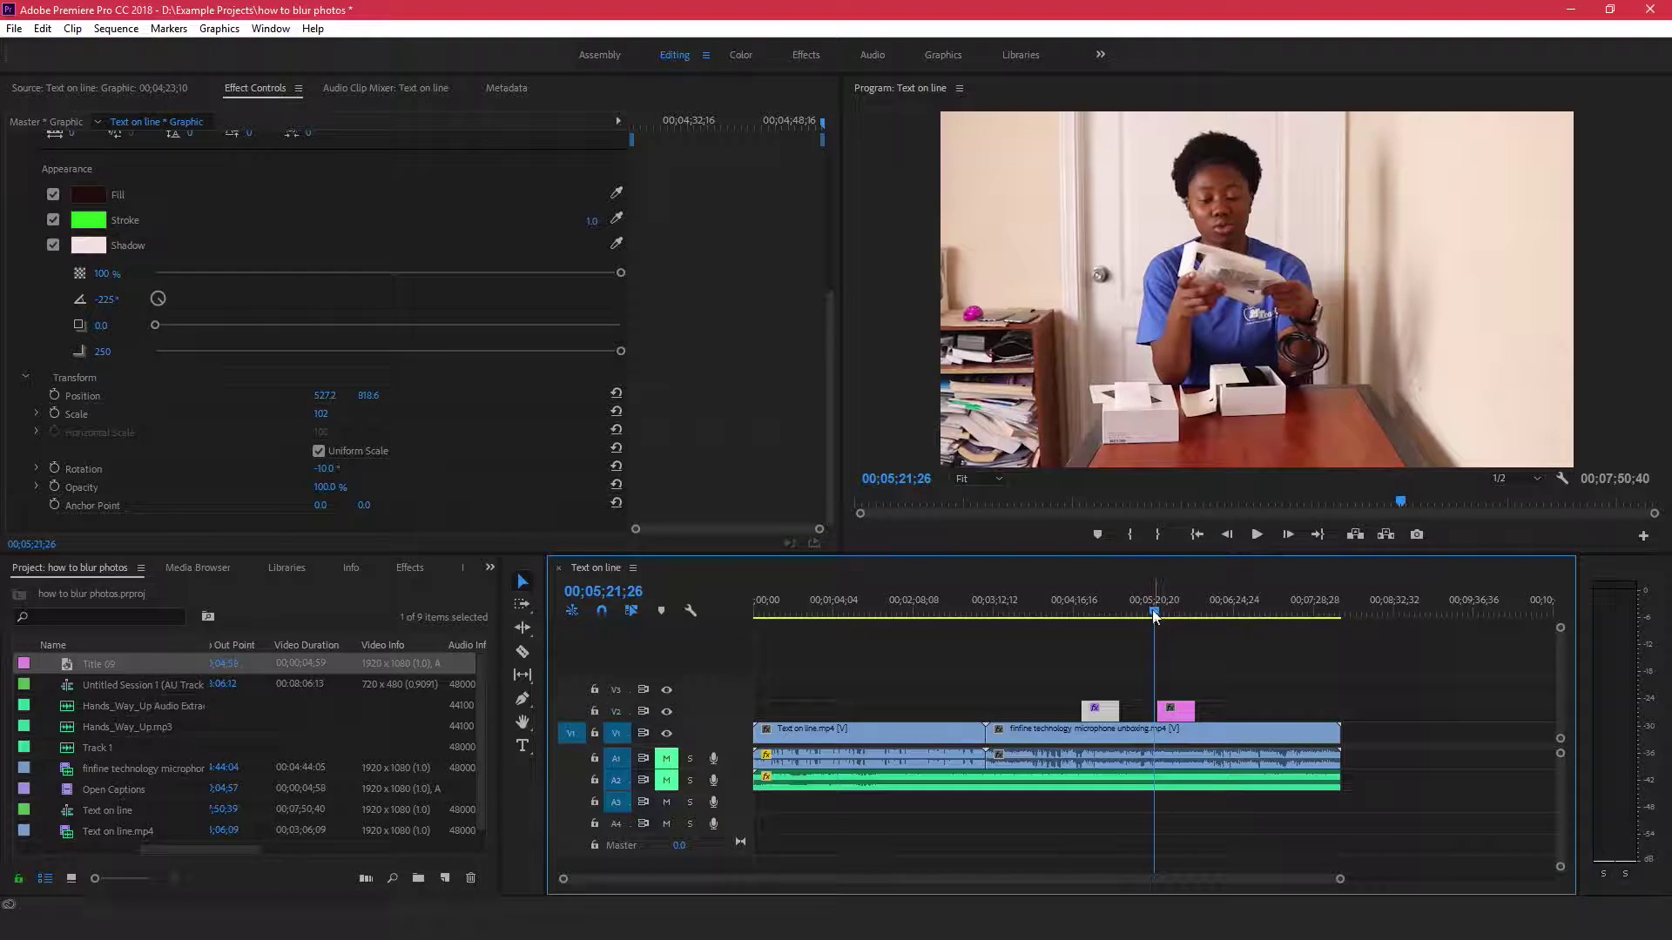
{"action": "left_click_drag", "start_coordinate": [1154, 606], "coordinate": [1158, 604]}
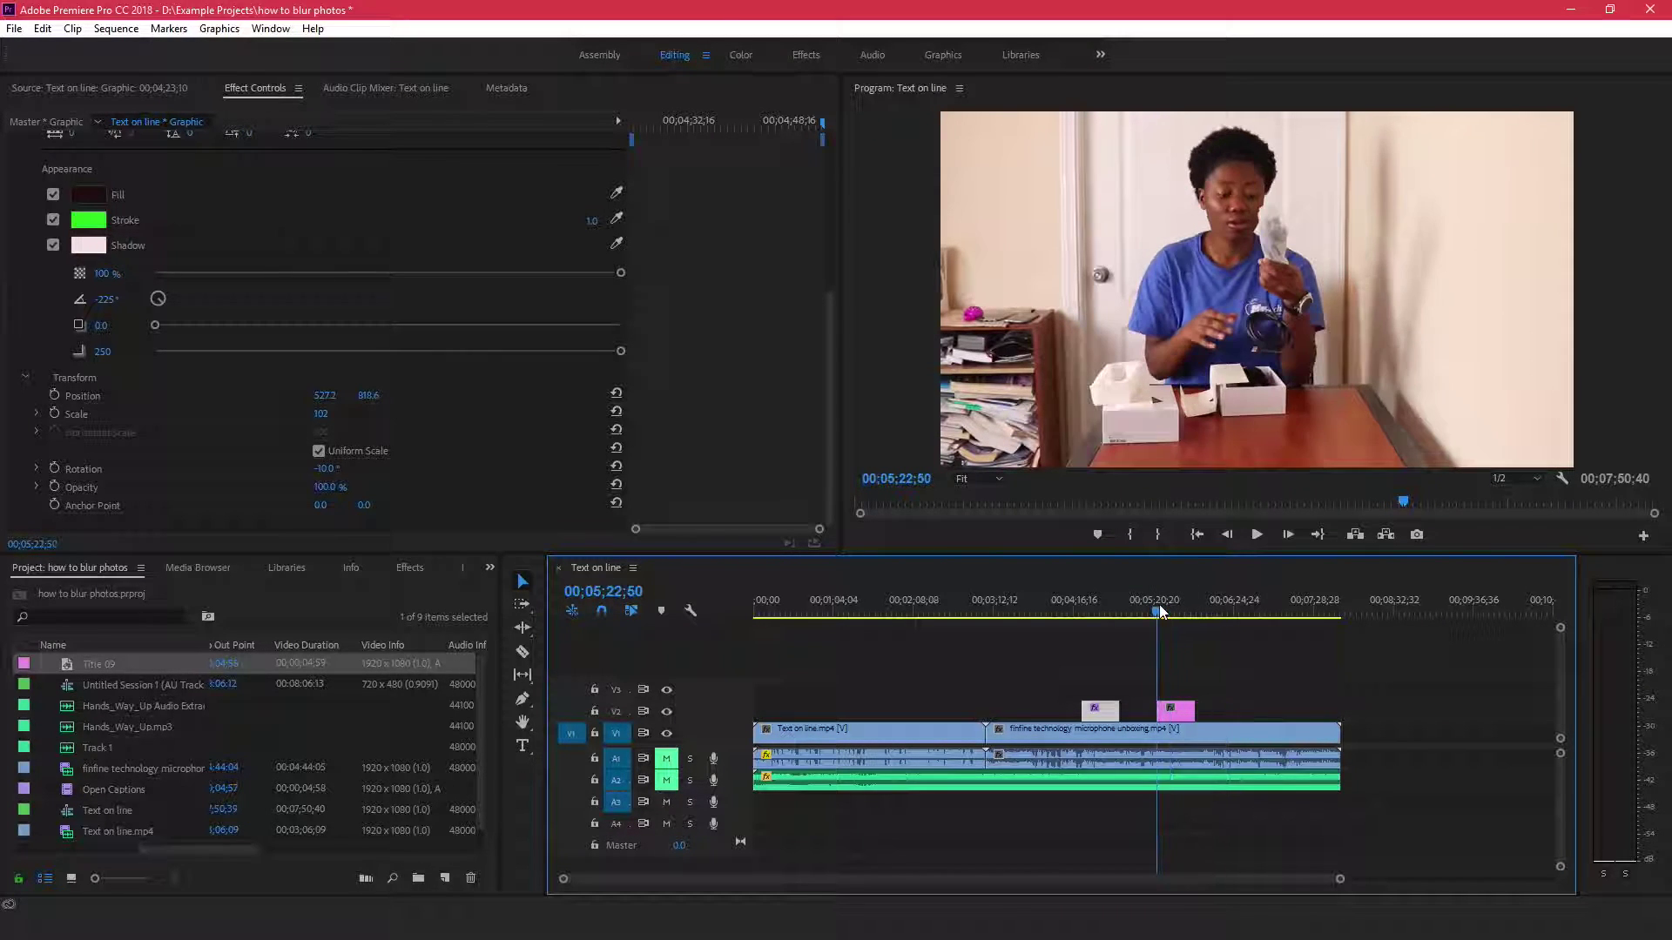
- Reopen Title 09 in the Legacy Titler and show its Roll/Crawl Options
{"action": "double_click", "coordinate": [1173, 709]}
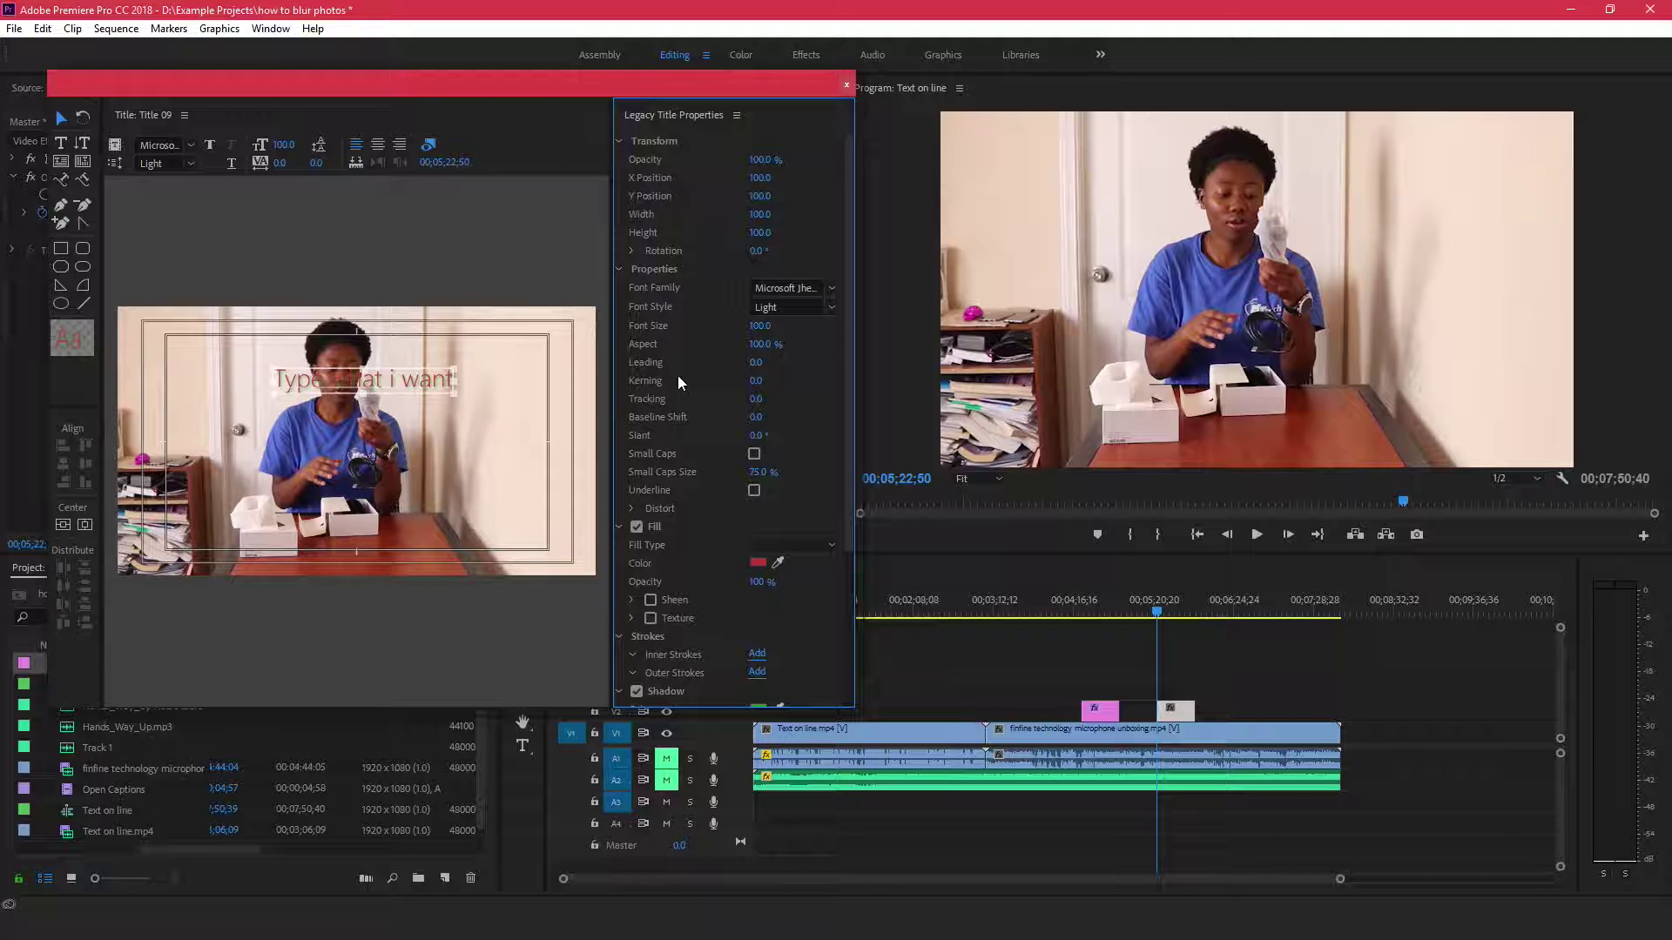
{"action": "left_click", "coordinate": [114, 164]}
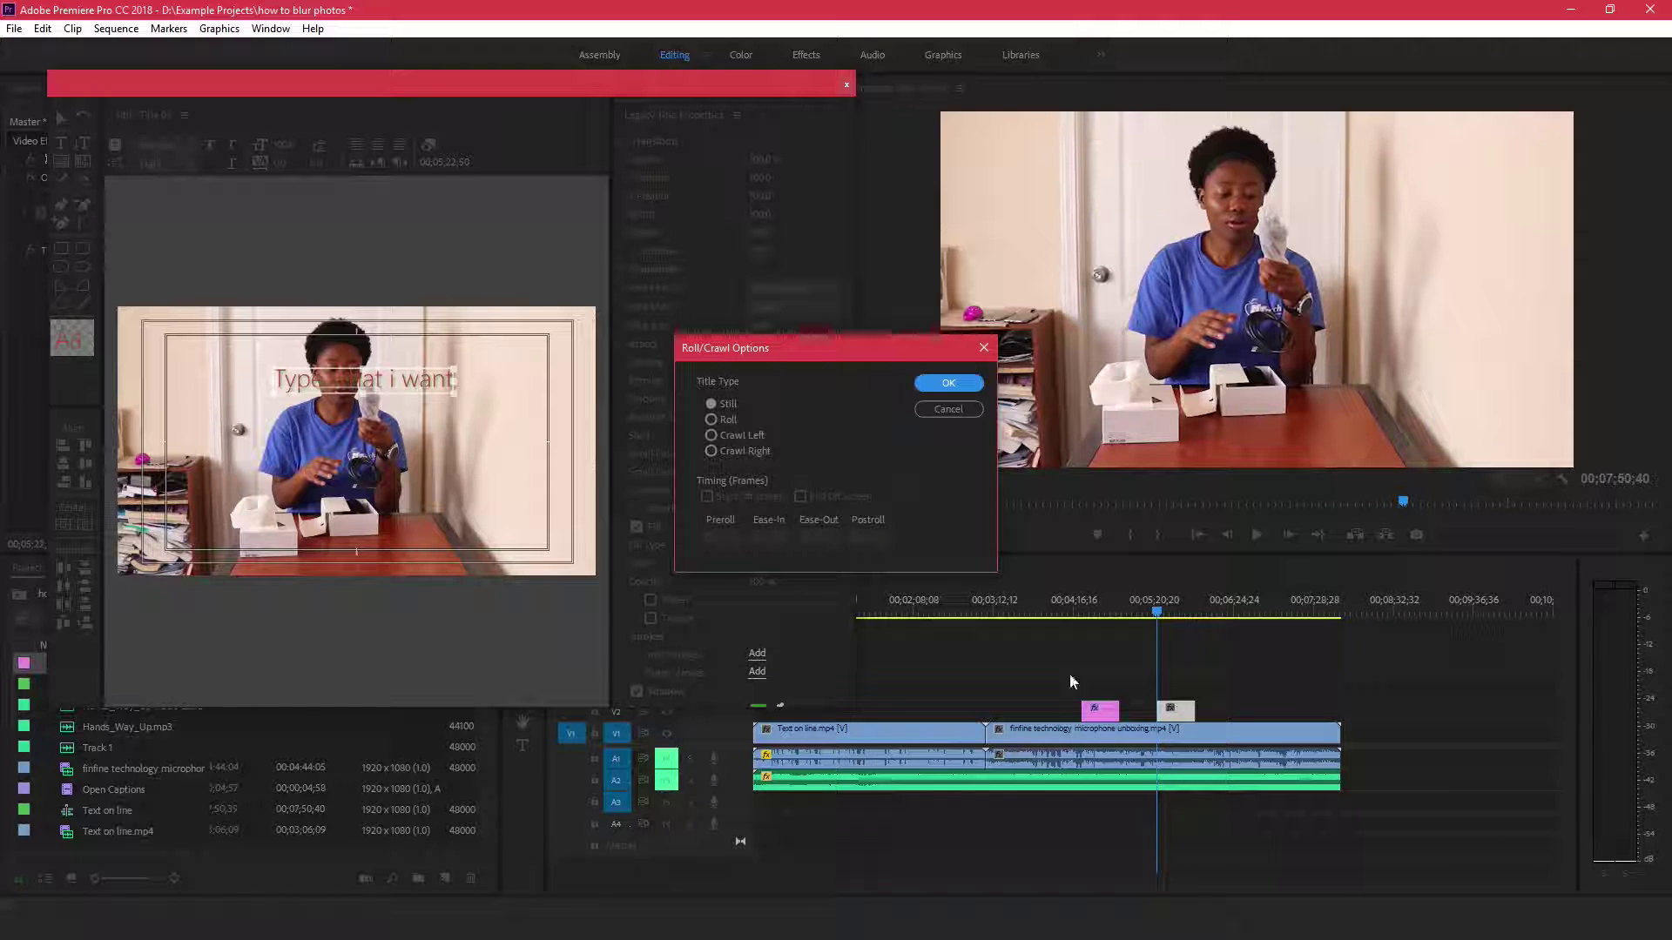
- Choose Roll with Start Off Screen and End Off Screen ticked in Roll/Crawl Options
{"action": "left_click", "coordinate": [735, 435]}
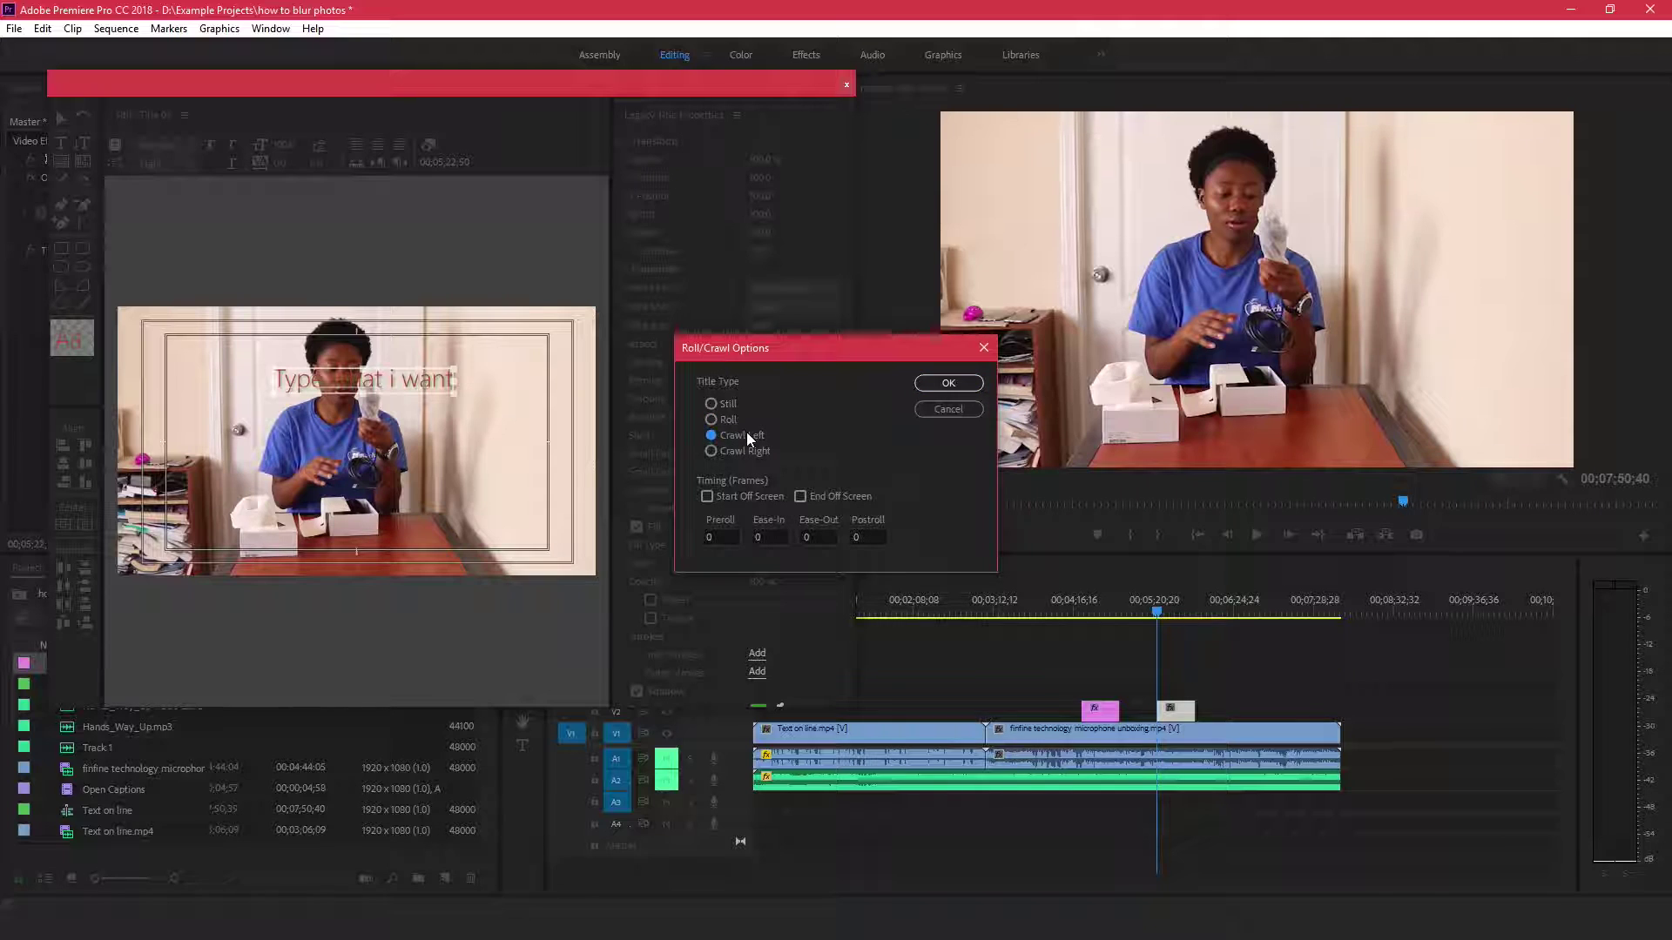
{"action": "left_click", "coordinate": [742, 450]}
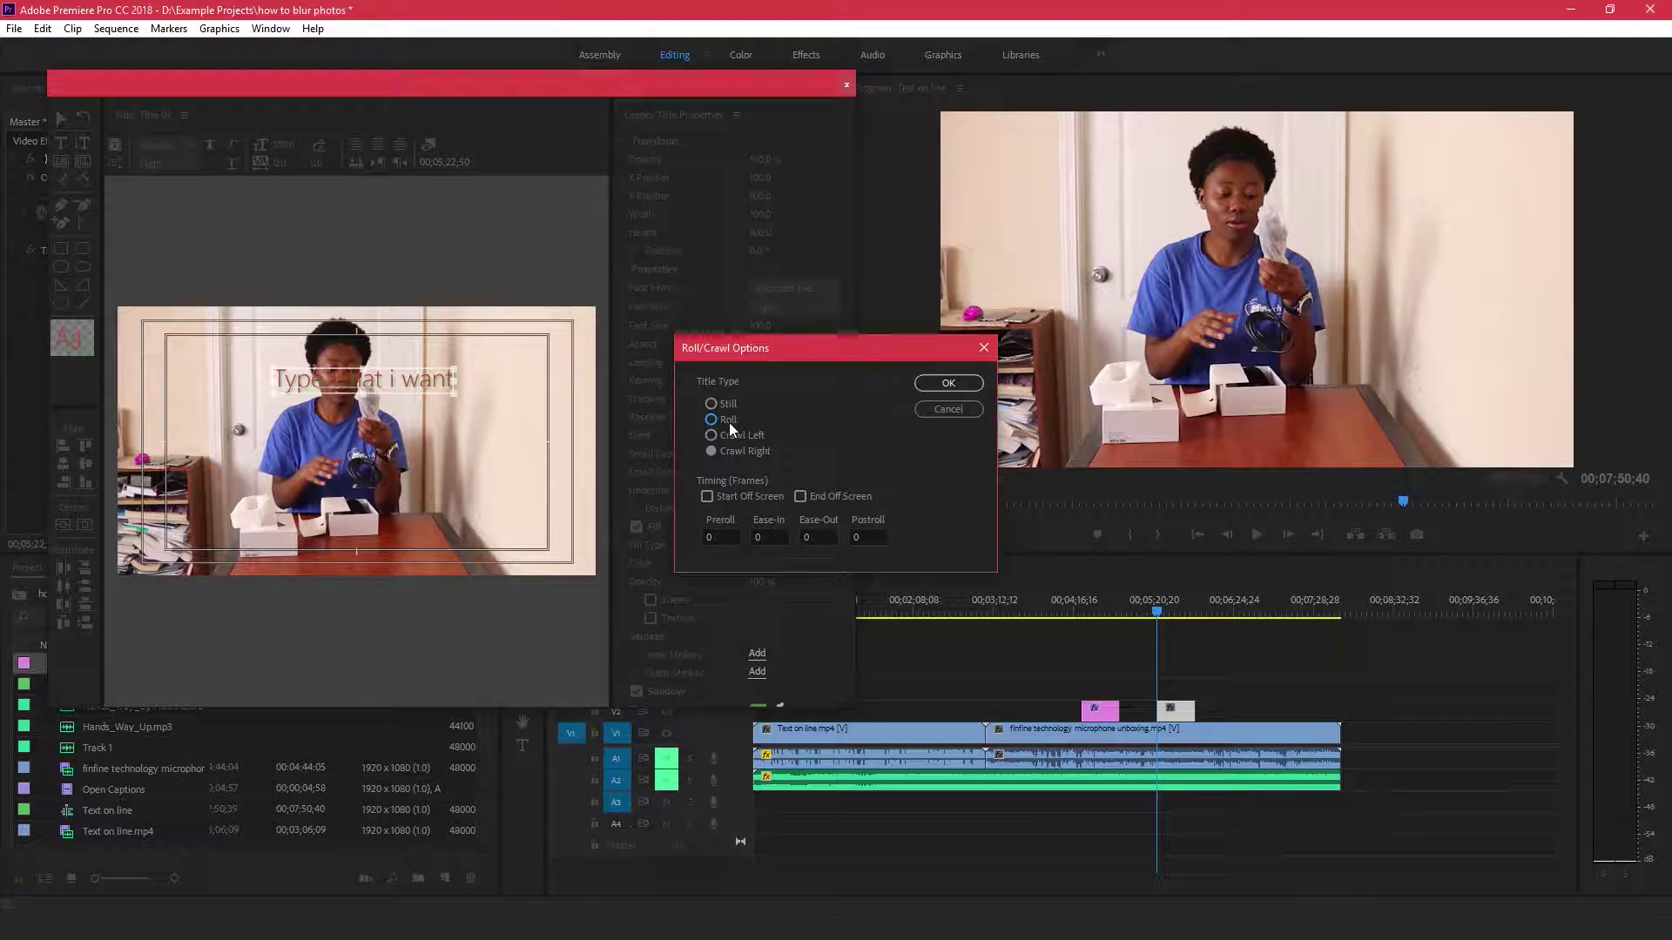
{"action": "left_click", "coordinate": [722, 498]}
{"action": "left_click", "coordinate": [812, 494]}
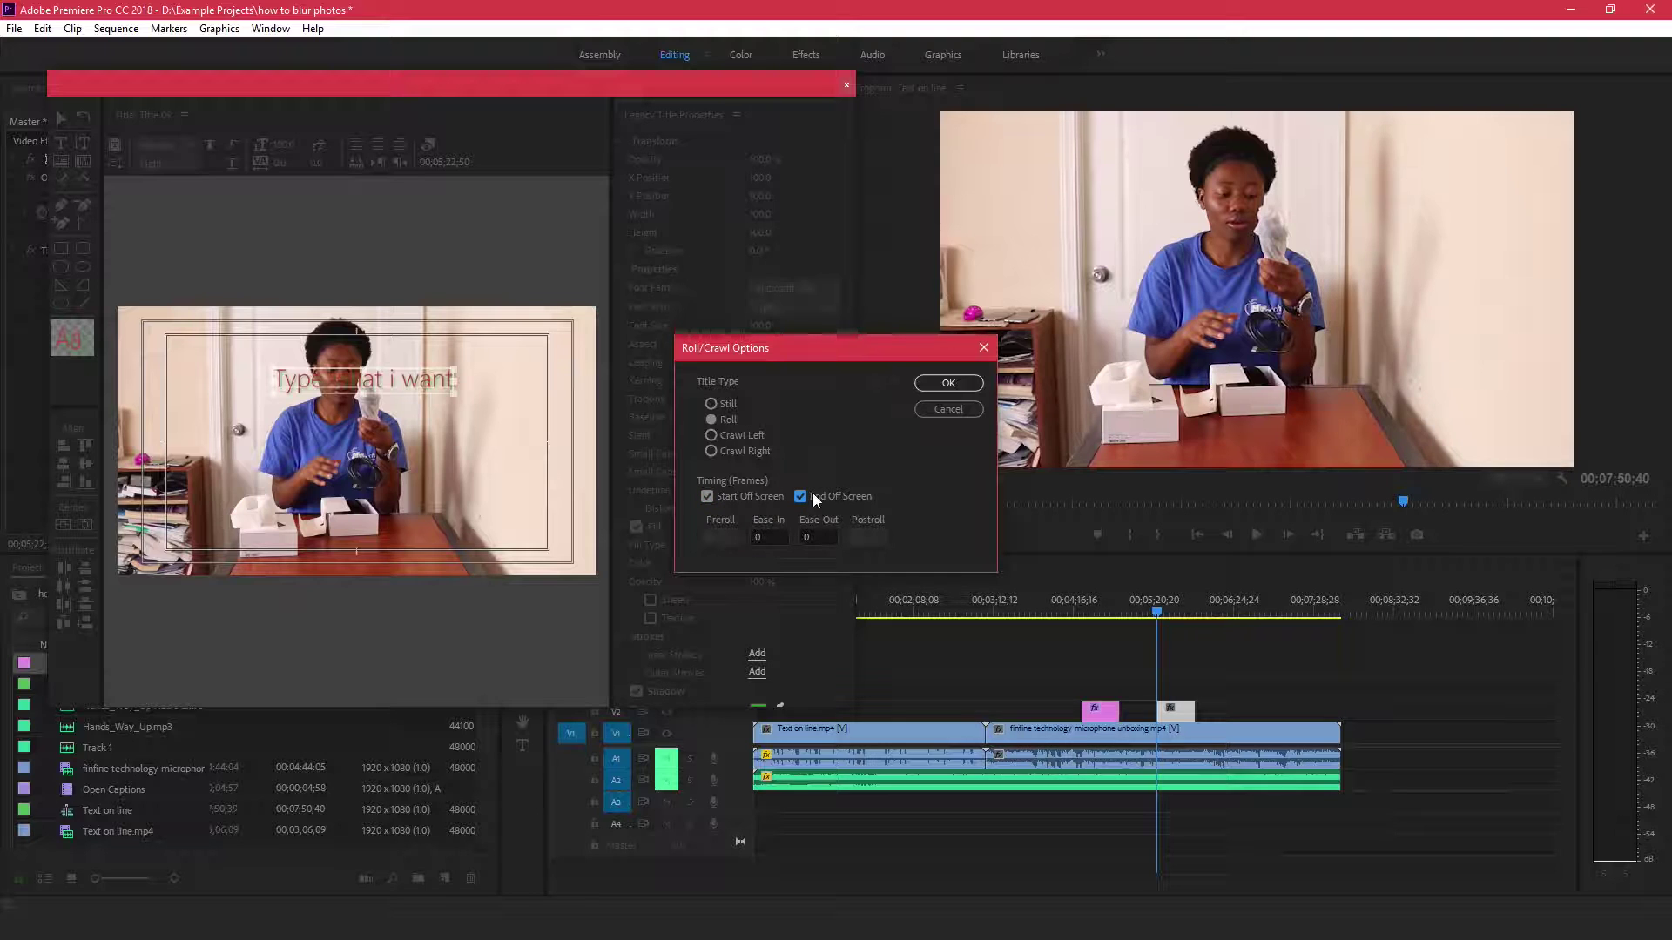
{"action": "left_click", "coordinate": [965, 388]}
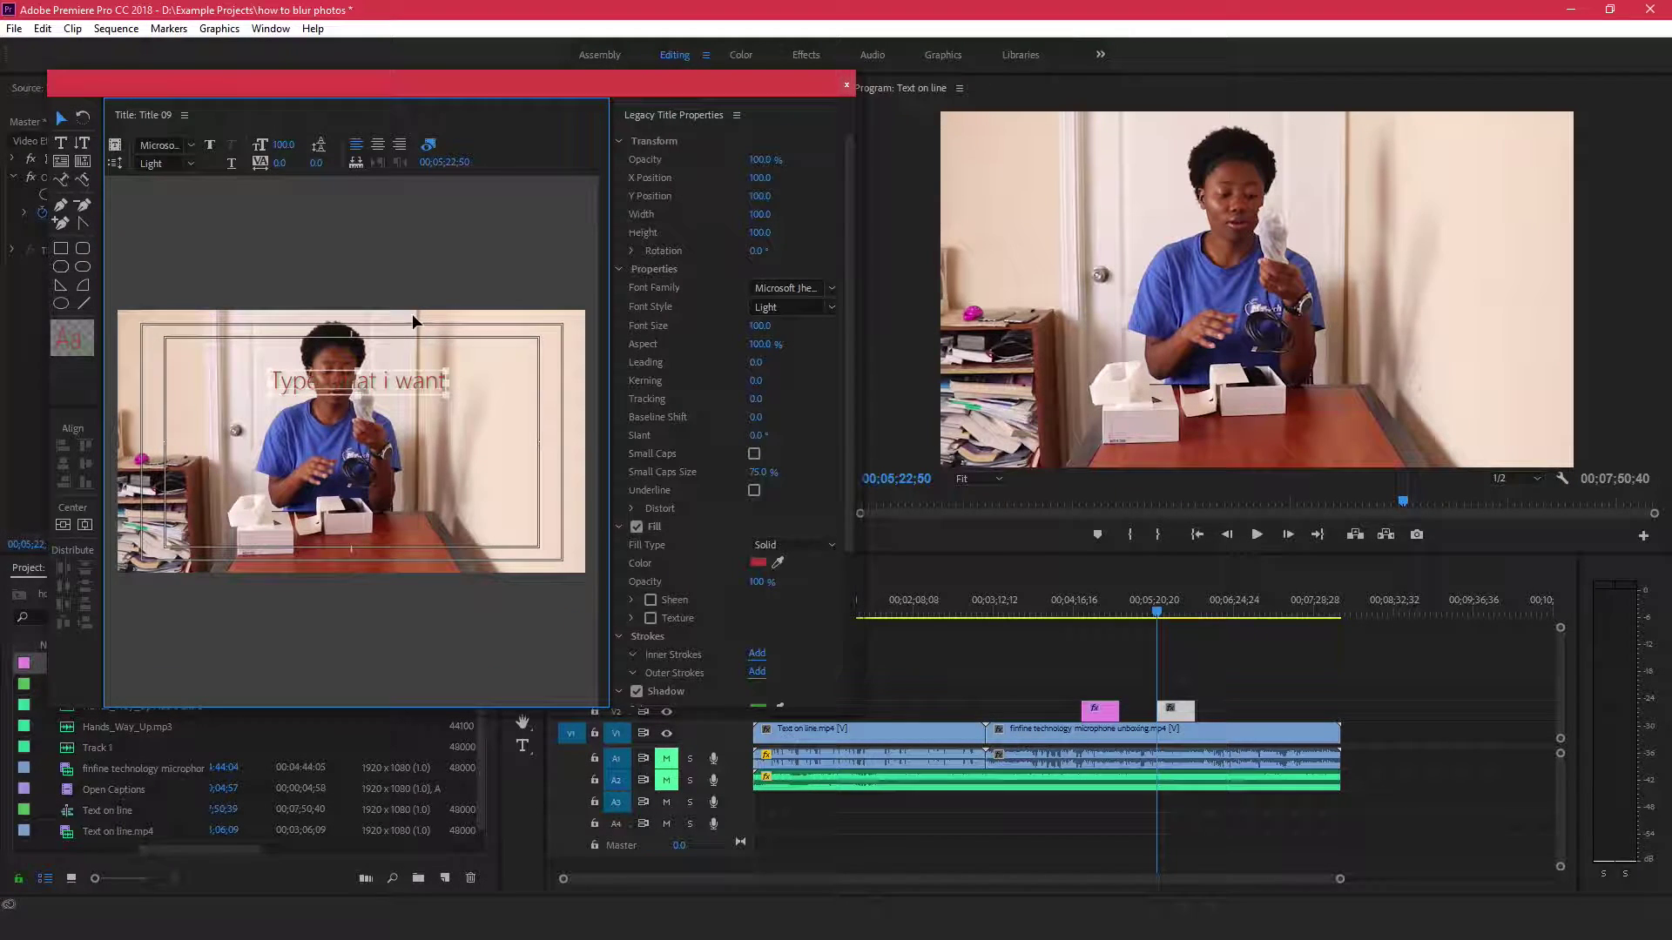
- Preview the rolling title, trim the V2 clip's end, return to 00;03;10;21, then open Graphics
{"action": "left_click", "coordinate": [847, 85]}
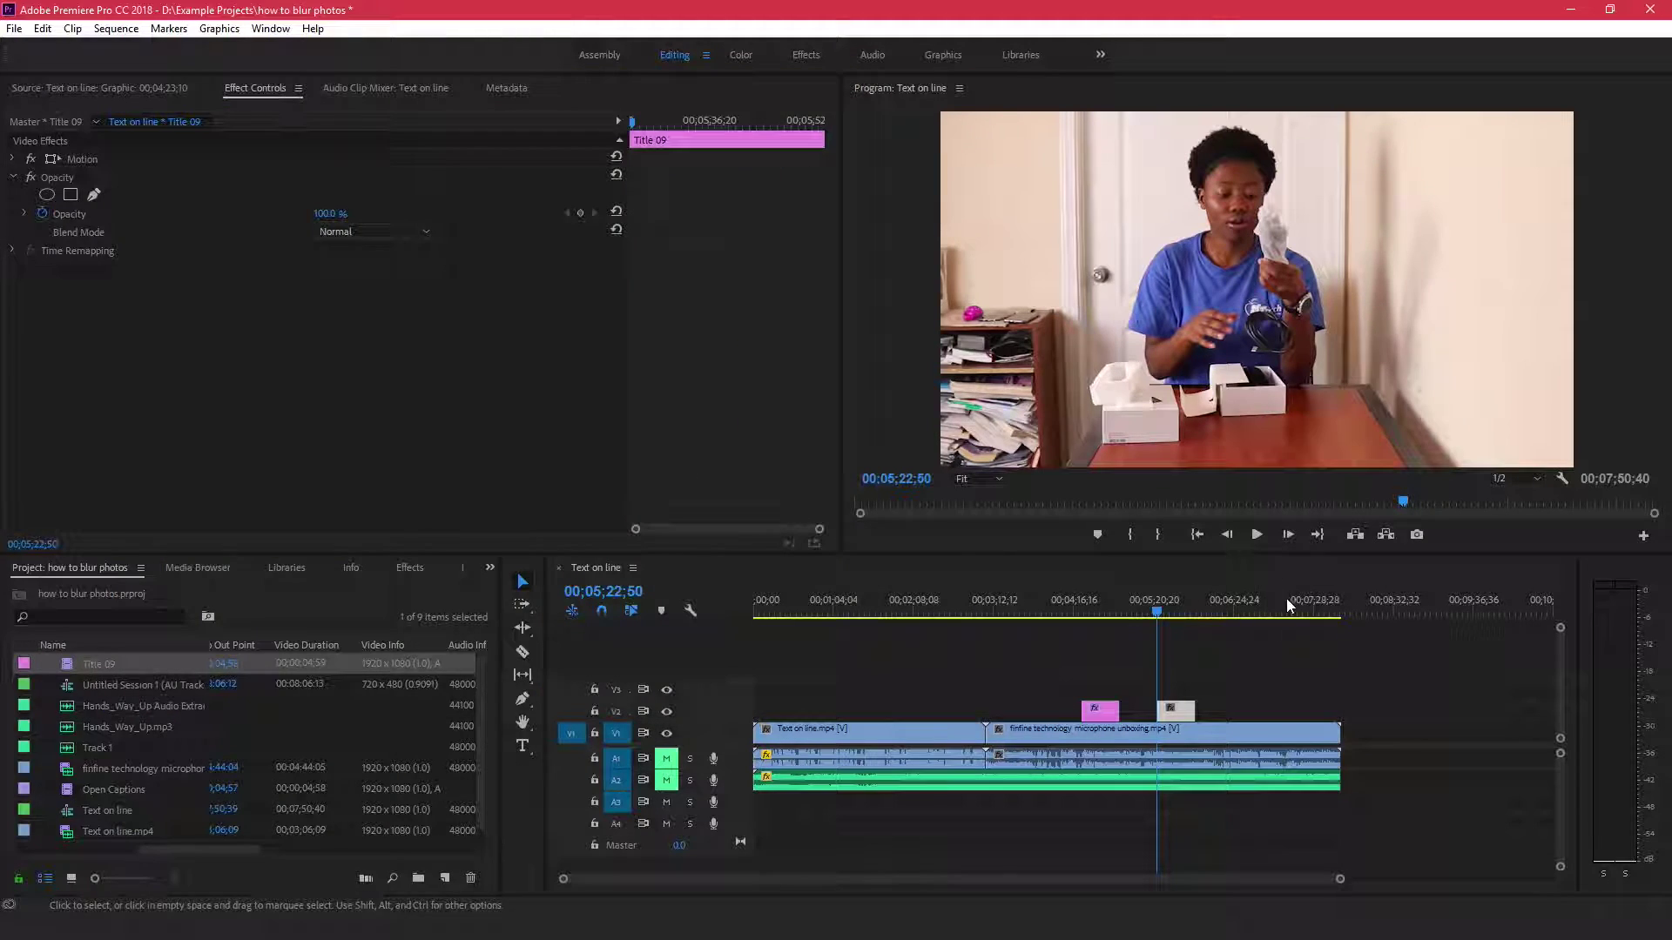
{"action": "left_click", "coordinate": [1257, 534]}
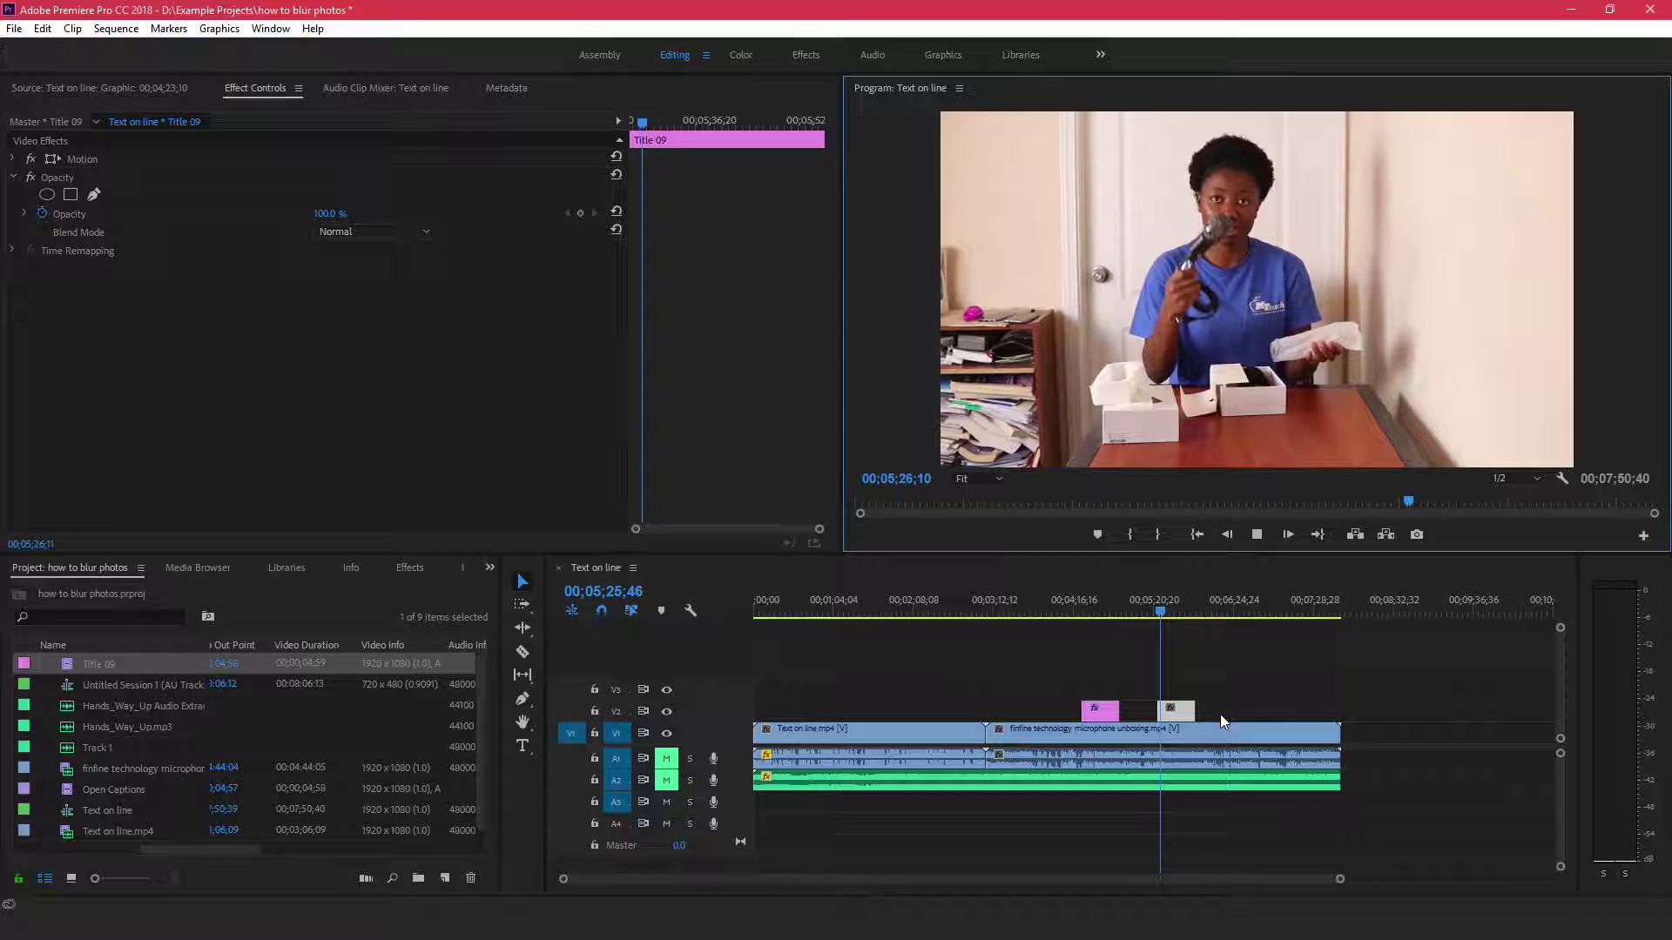
{"action": "left_click_drag", "start_coordinate": [1191, 710], "coordinate": [1179, 710]}
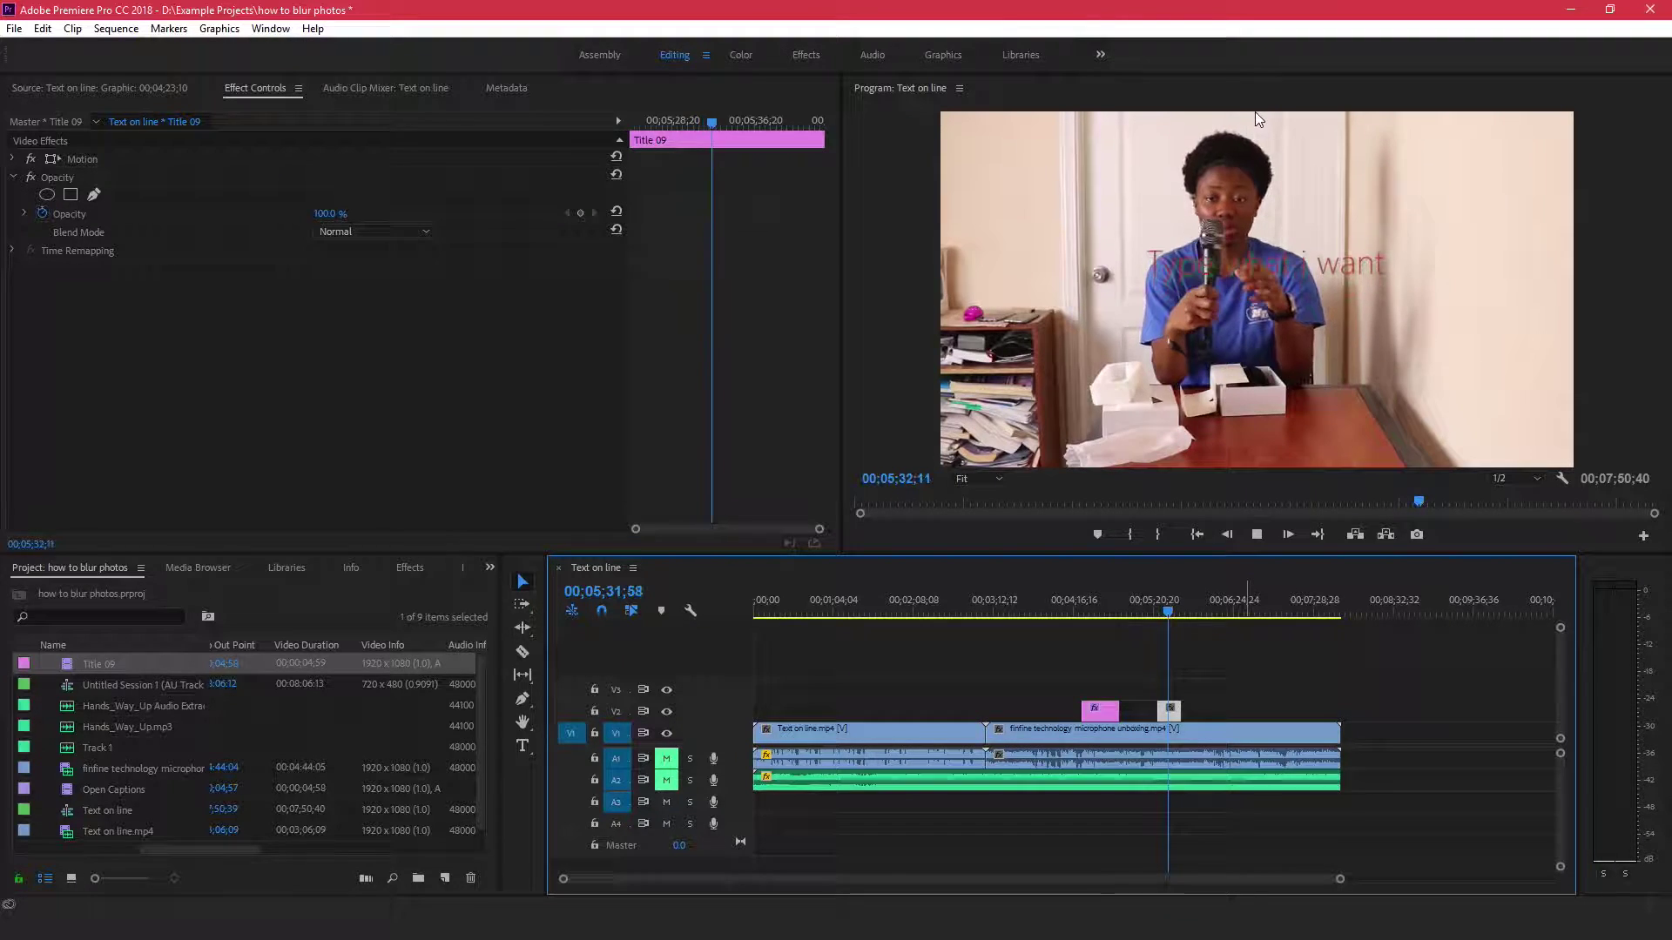
{"action": "left_click", "coordinate": [1258, 537]}
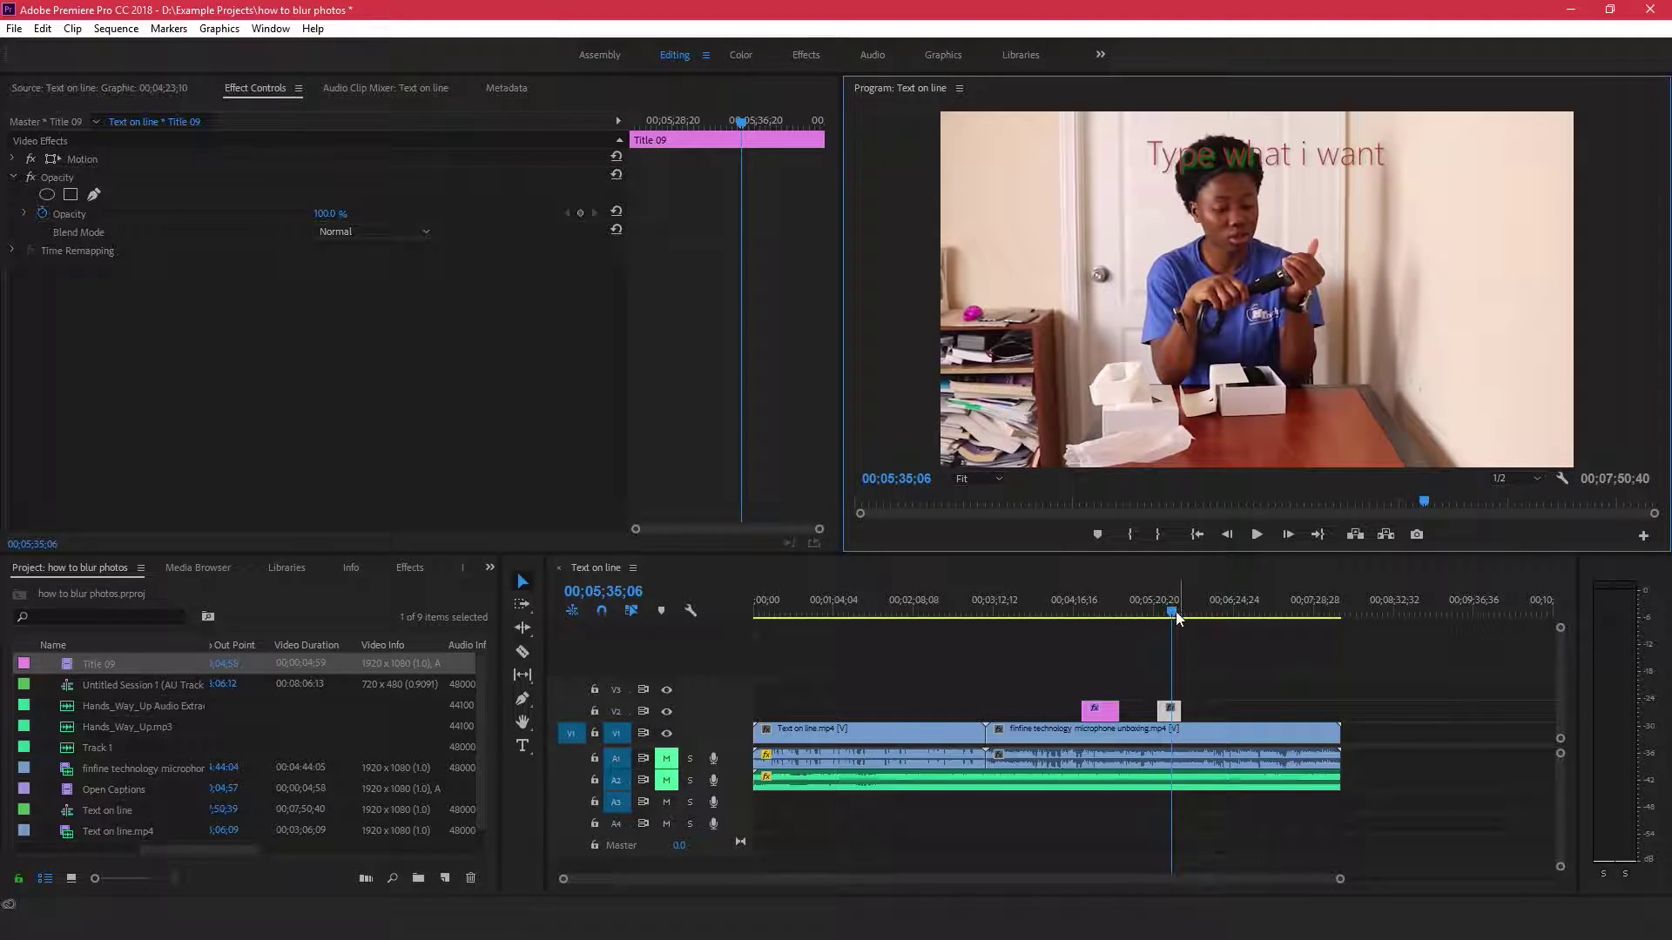
{"action": "left_click_drag", "start_coordinate": [1182, 611], "coordinate": [995, 585]}
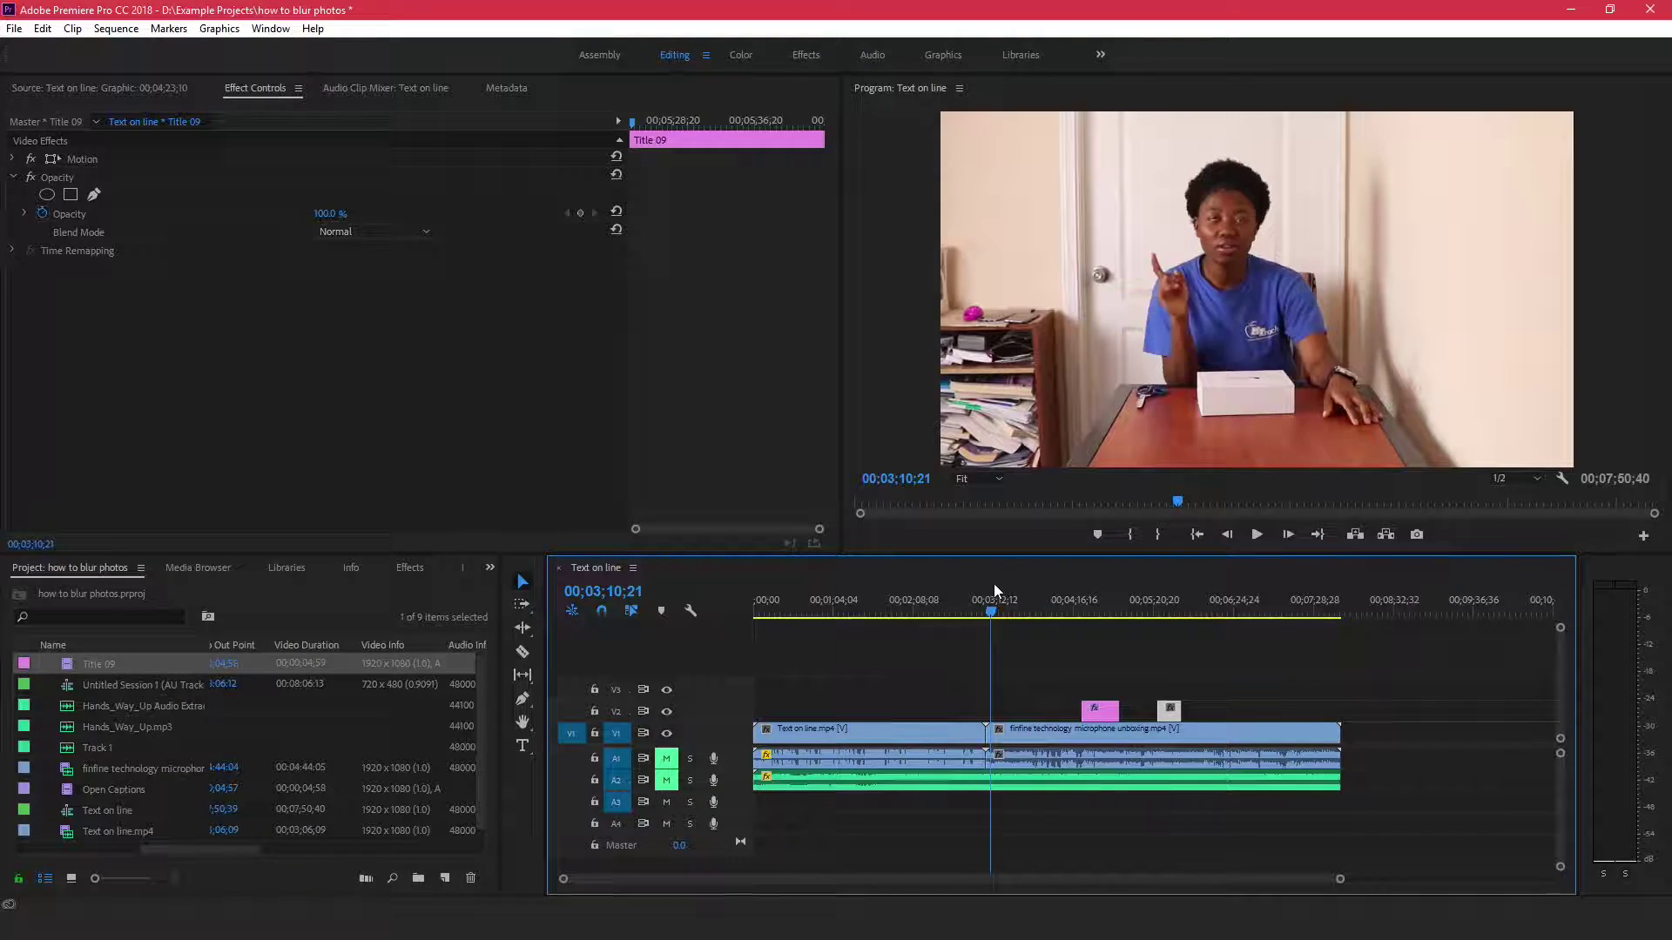
{"action": "left_click", "coordinate": [1036, 697]}
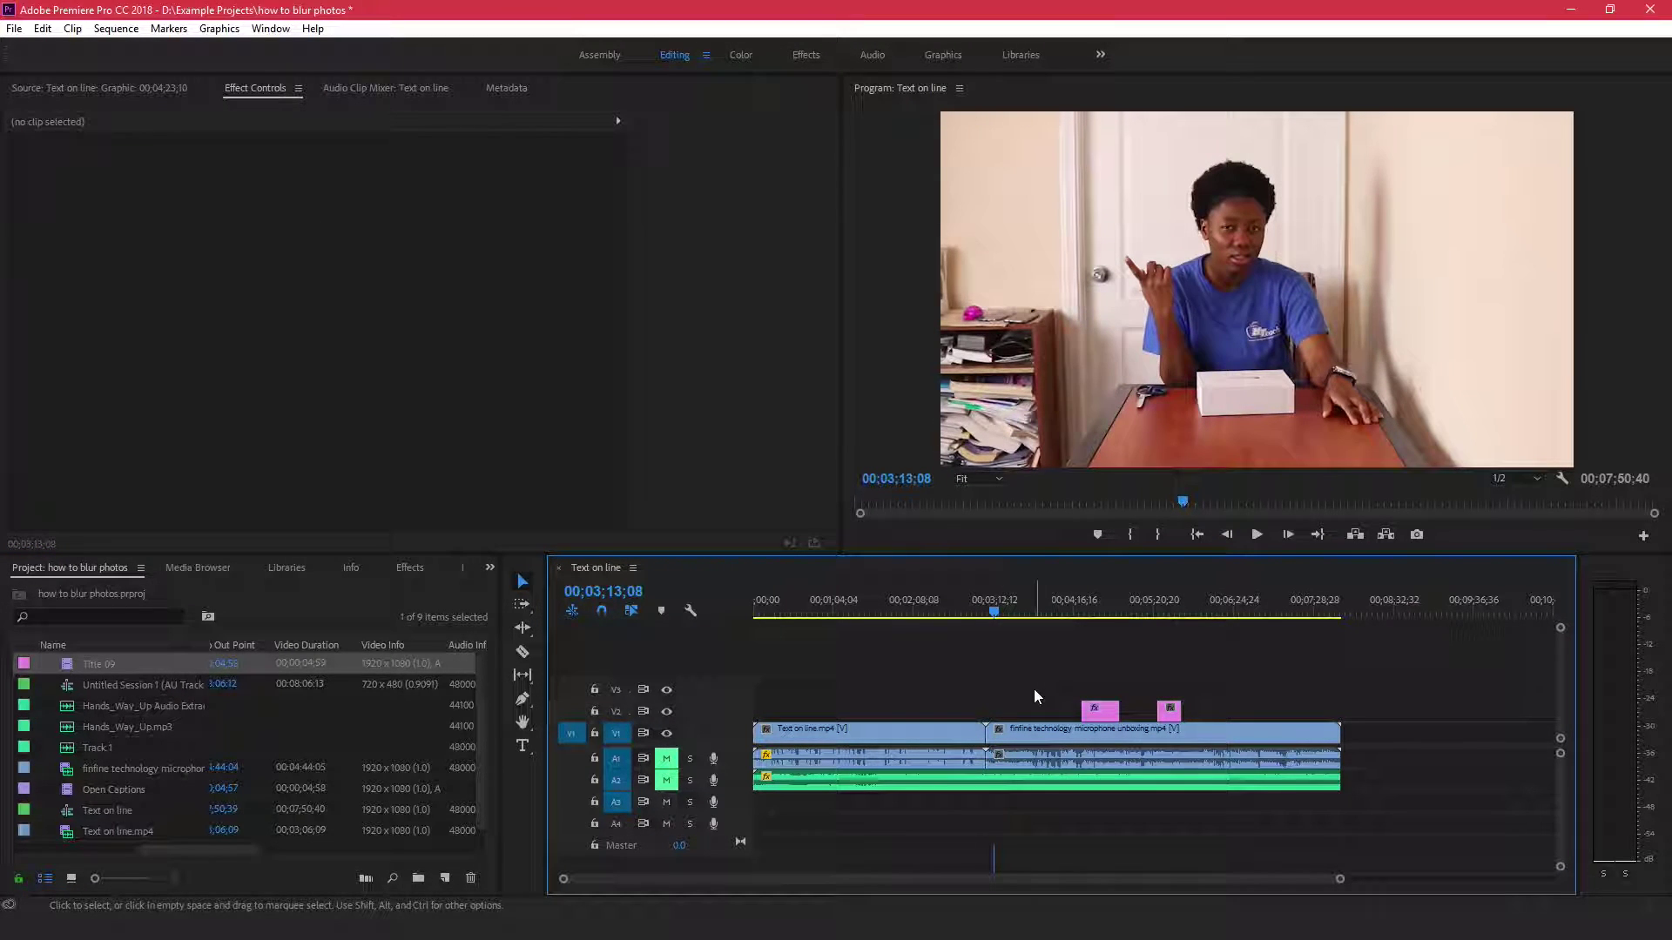
{"action": "left_click", "coordinate": [951, 55]}
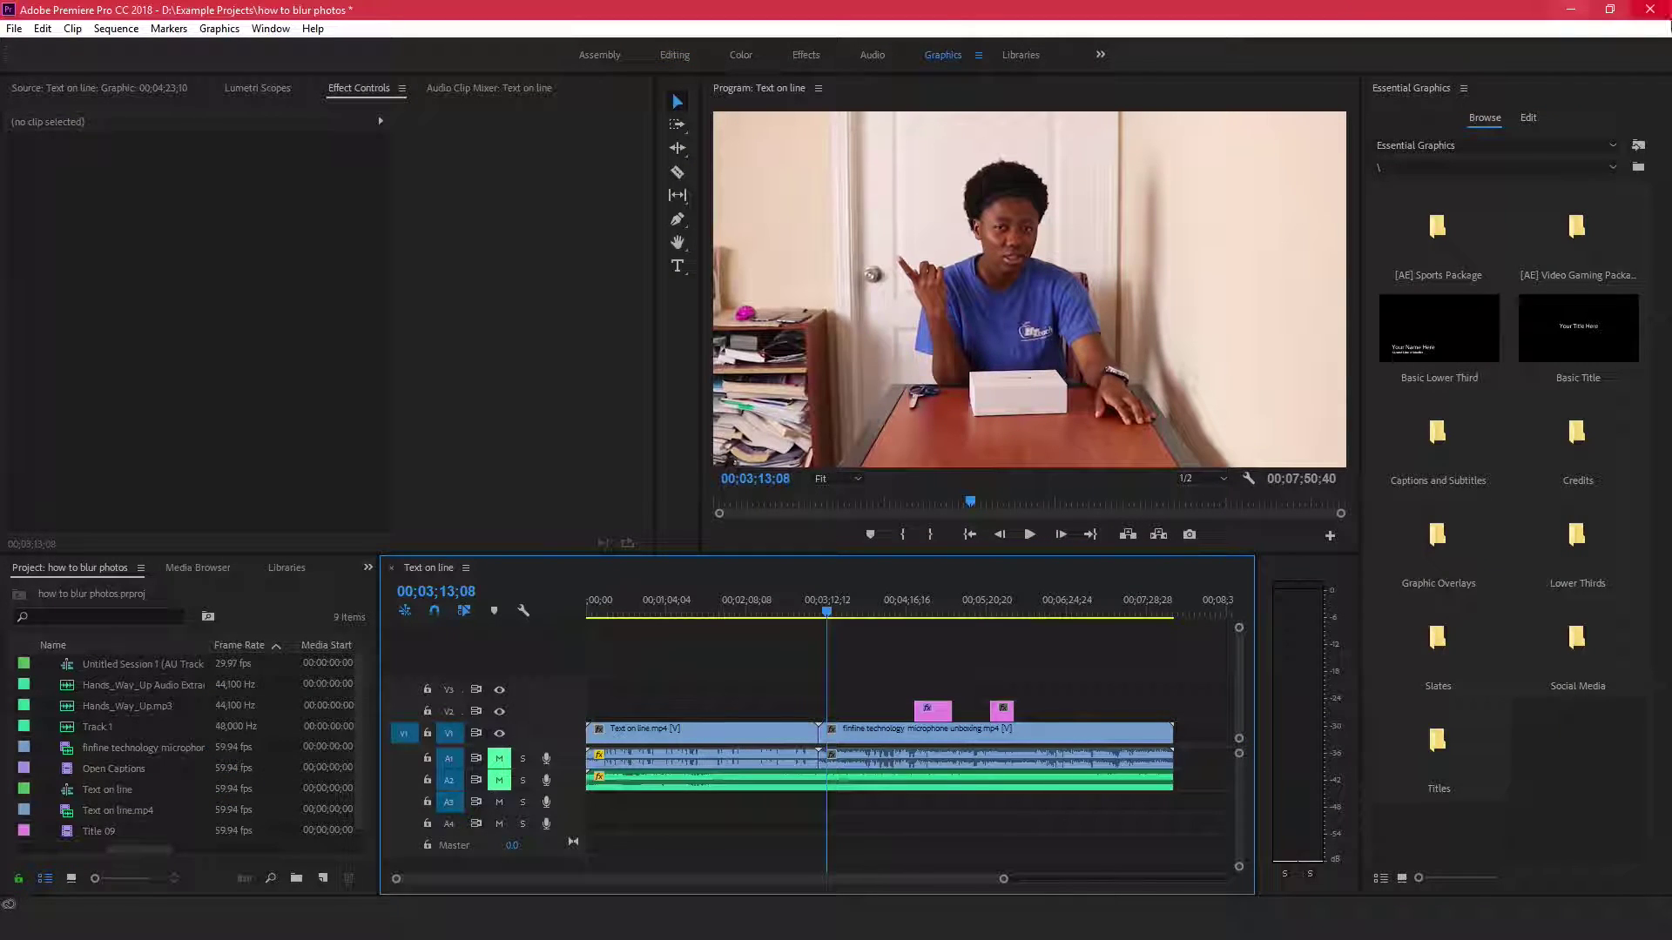
- Drag Classic Title from the Titles templates onto V2 at the playhead, accepting the Resolve Fonts warning
{"action": "left_click", "coordinate": [1552, 150]}
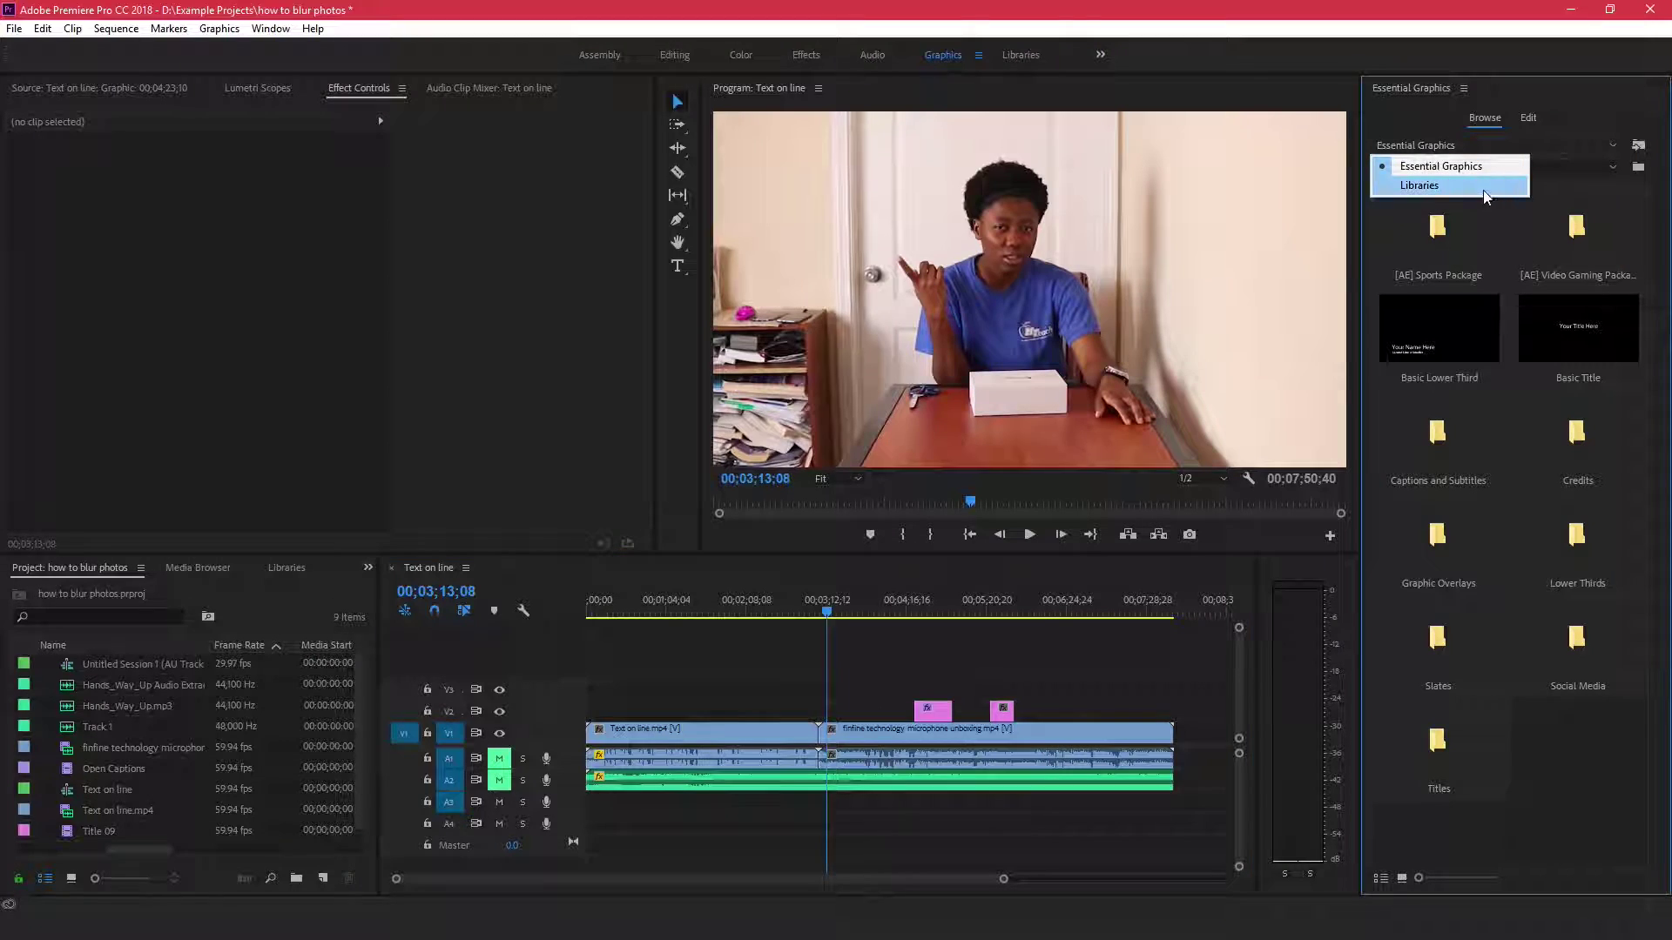
{"action": "left_click", "coordinate": [1477, 150]}
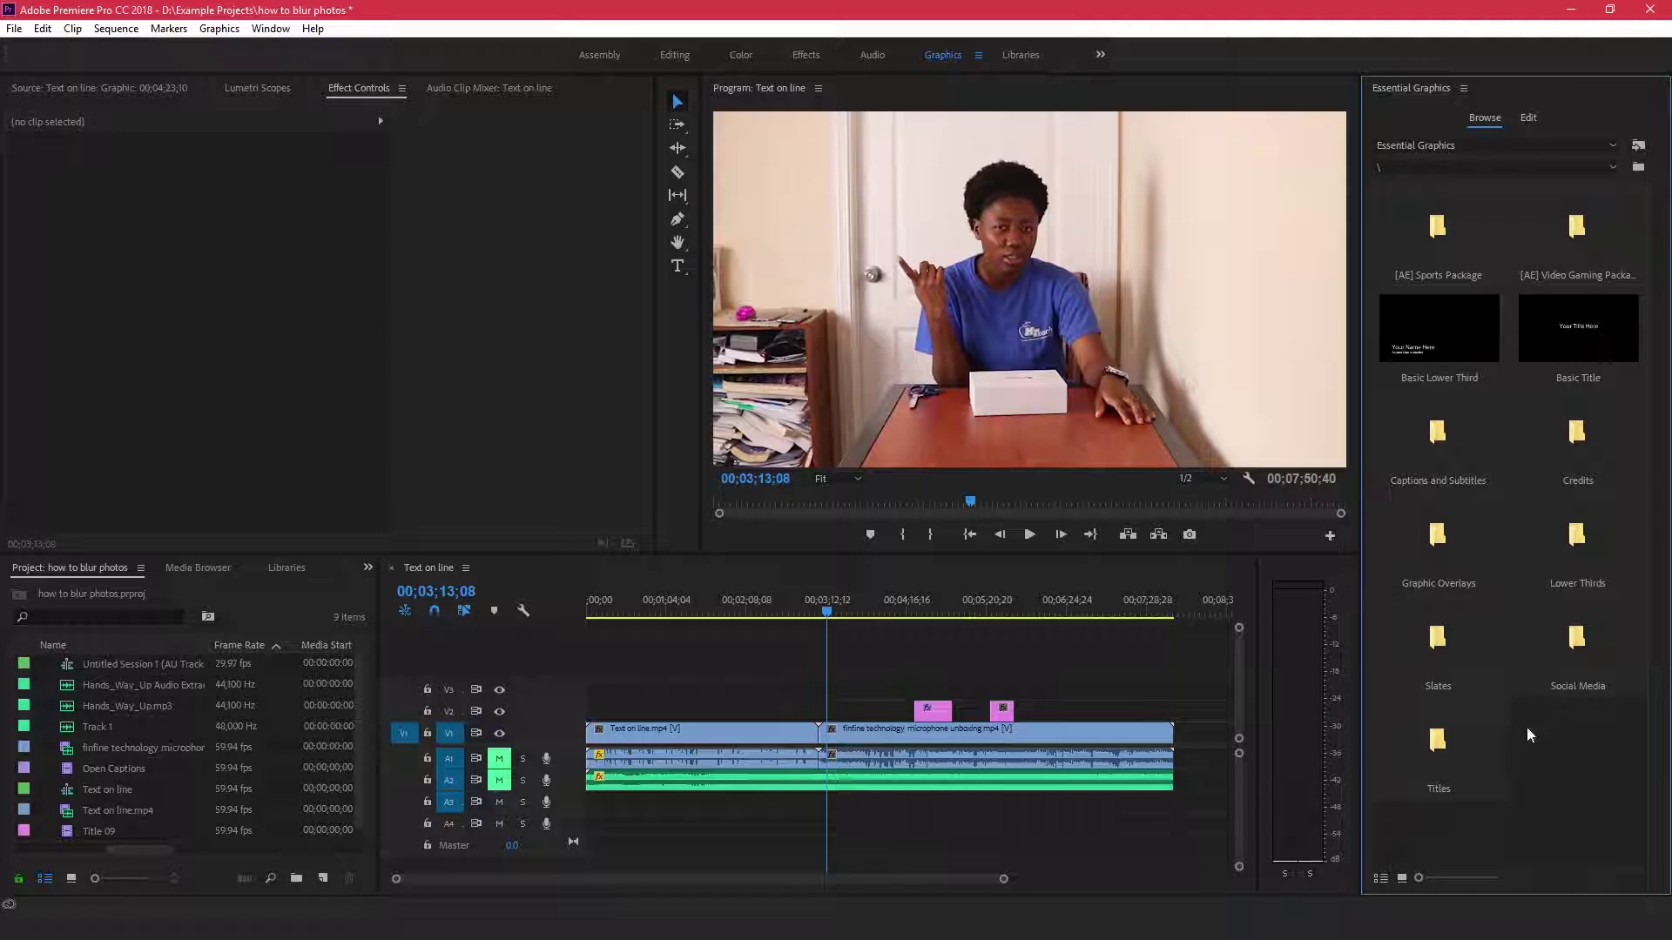
{"action": "double_click", "coordinate": [1454, 760]}
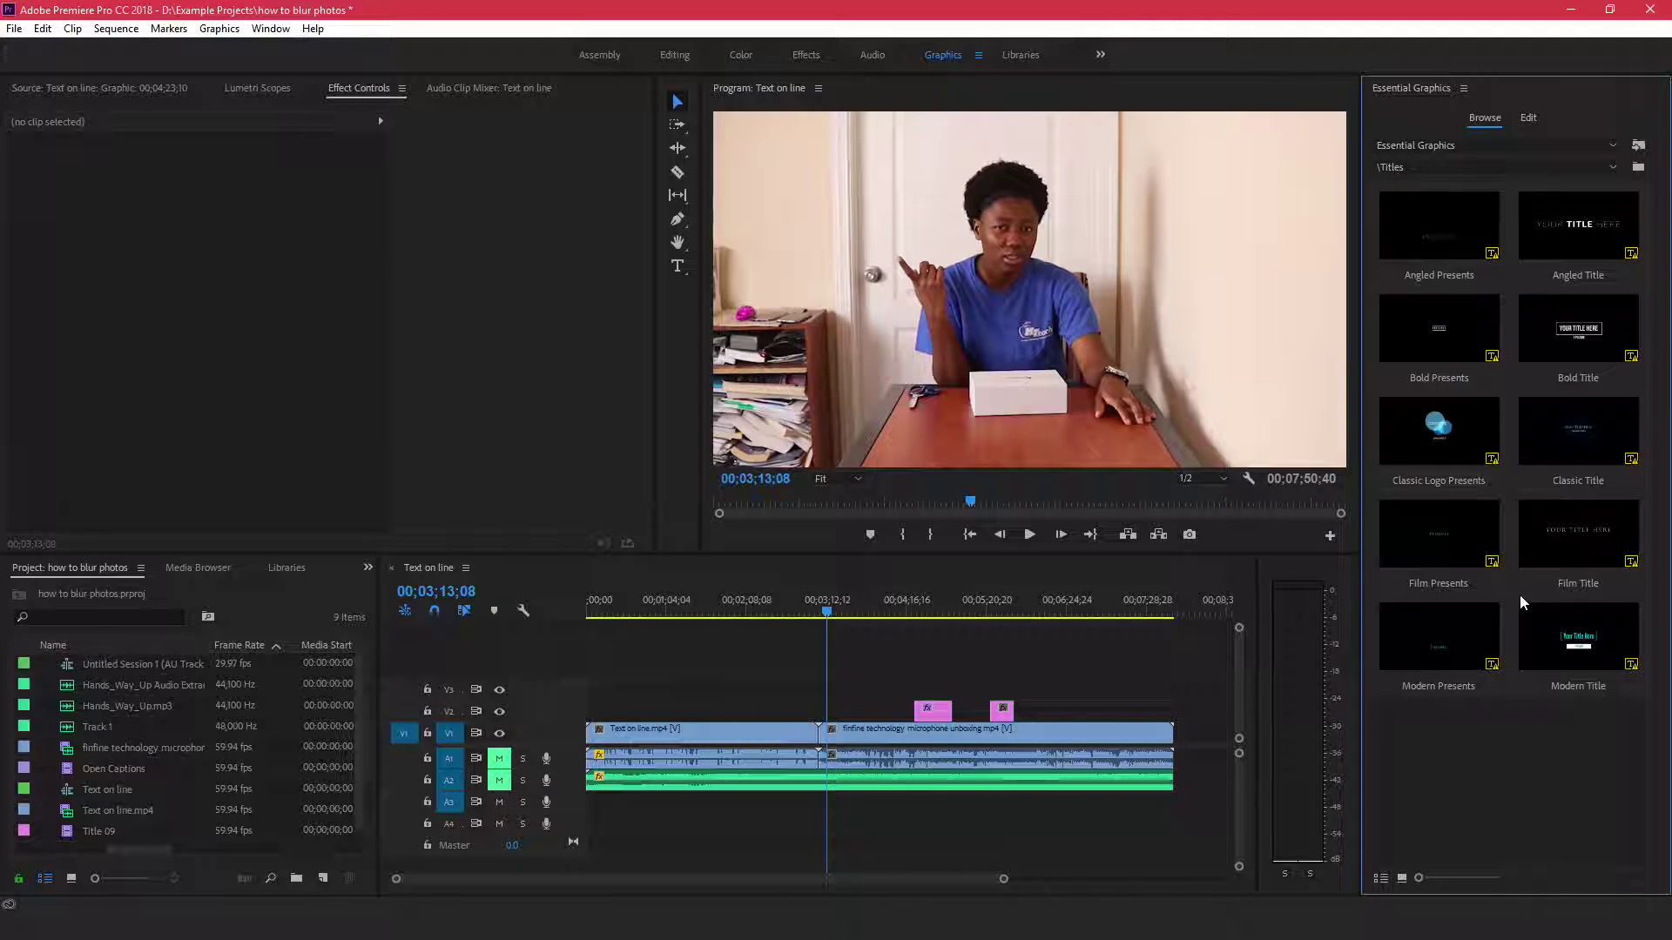
{"action": "left_click", "coordinate": [1549, 437]}
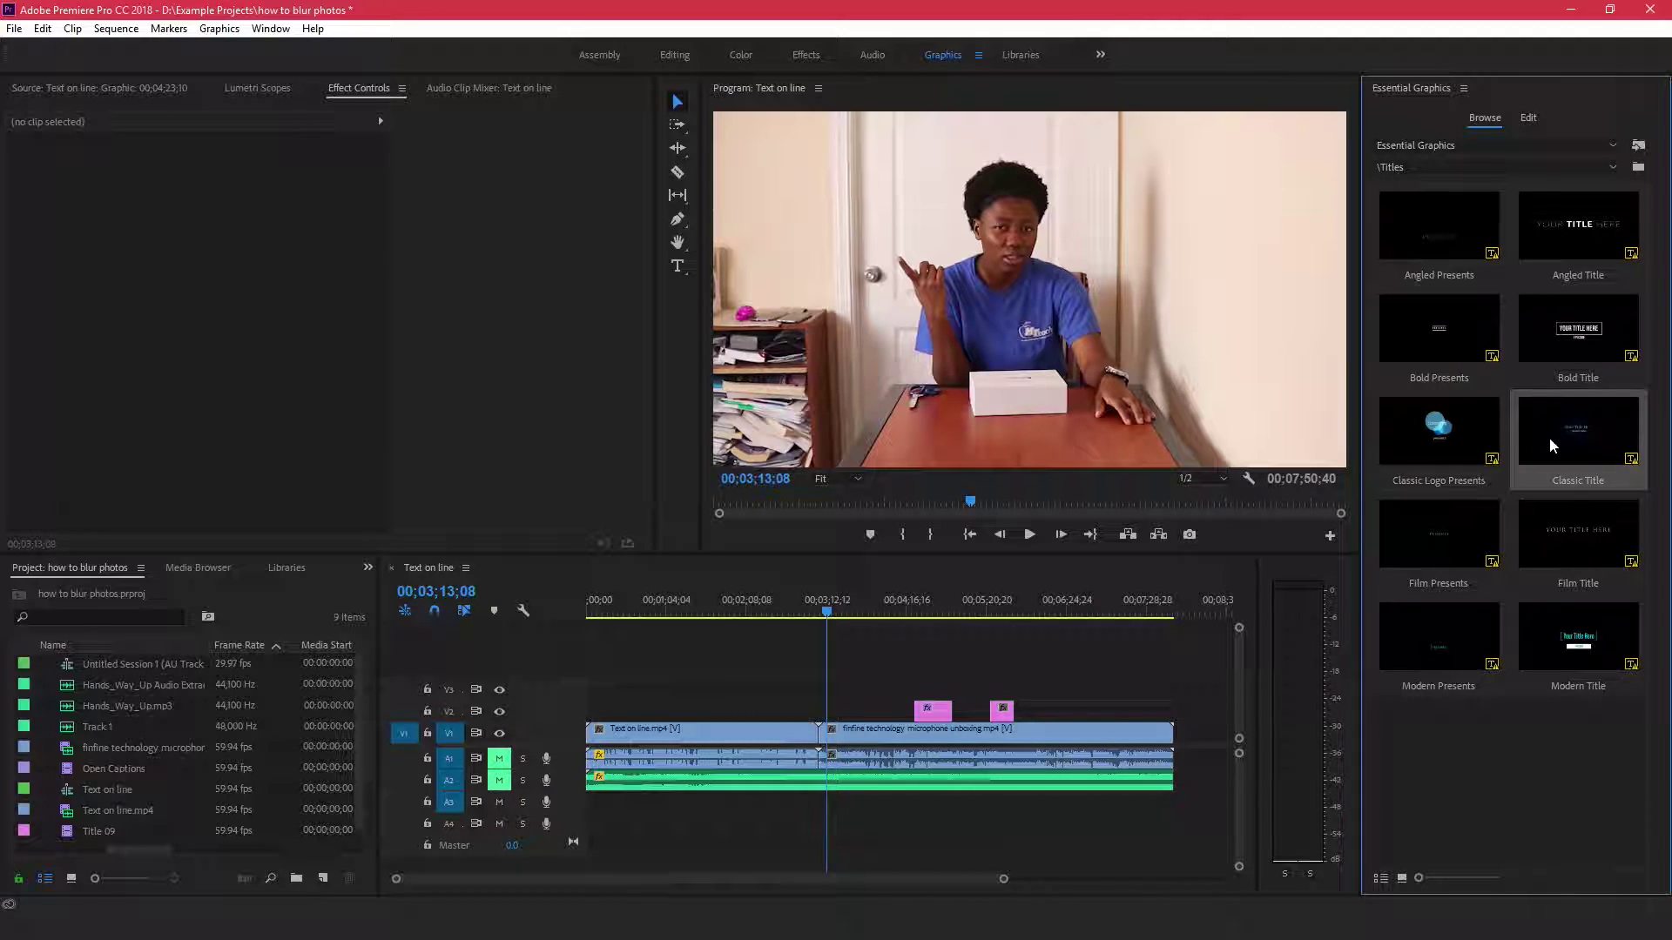
{"action": "left_click_drag", "start_coordinate": [1549, 437], "coordinate": [840, 724]}
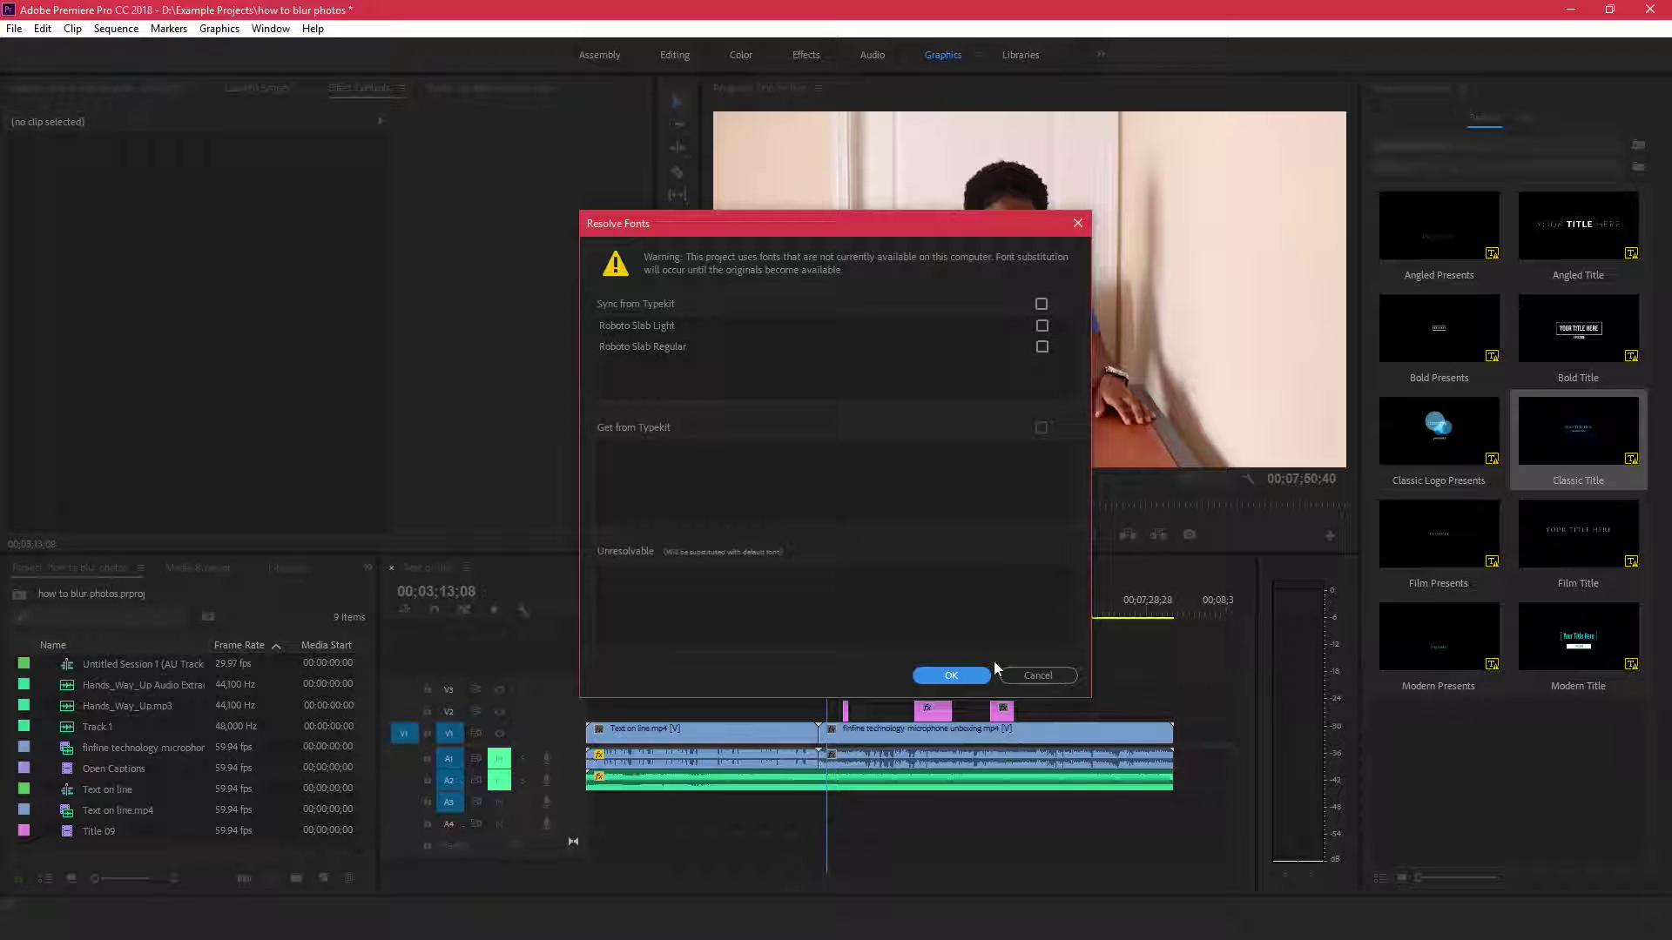
{"action": "left_click", "coordinate": [953, 675]}
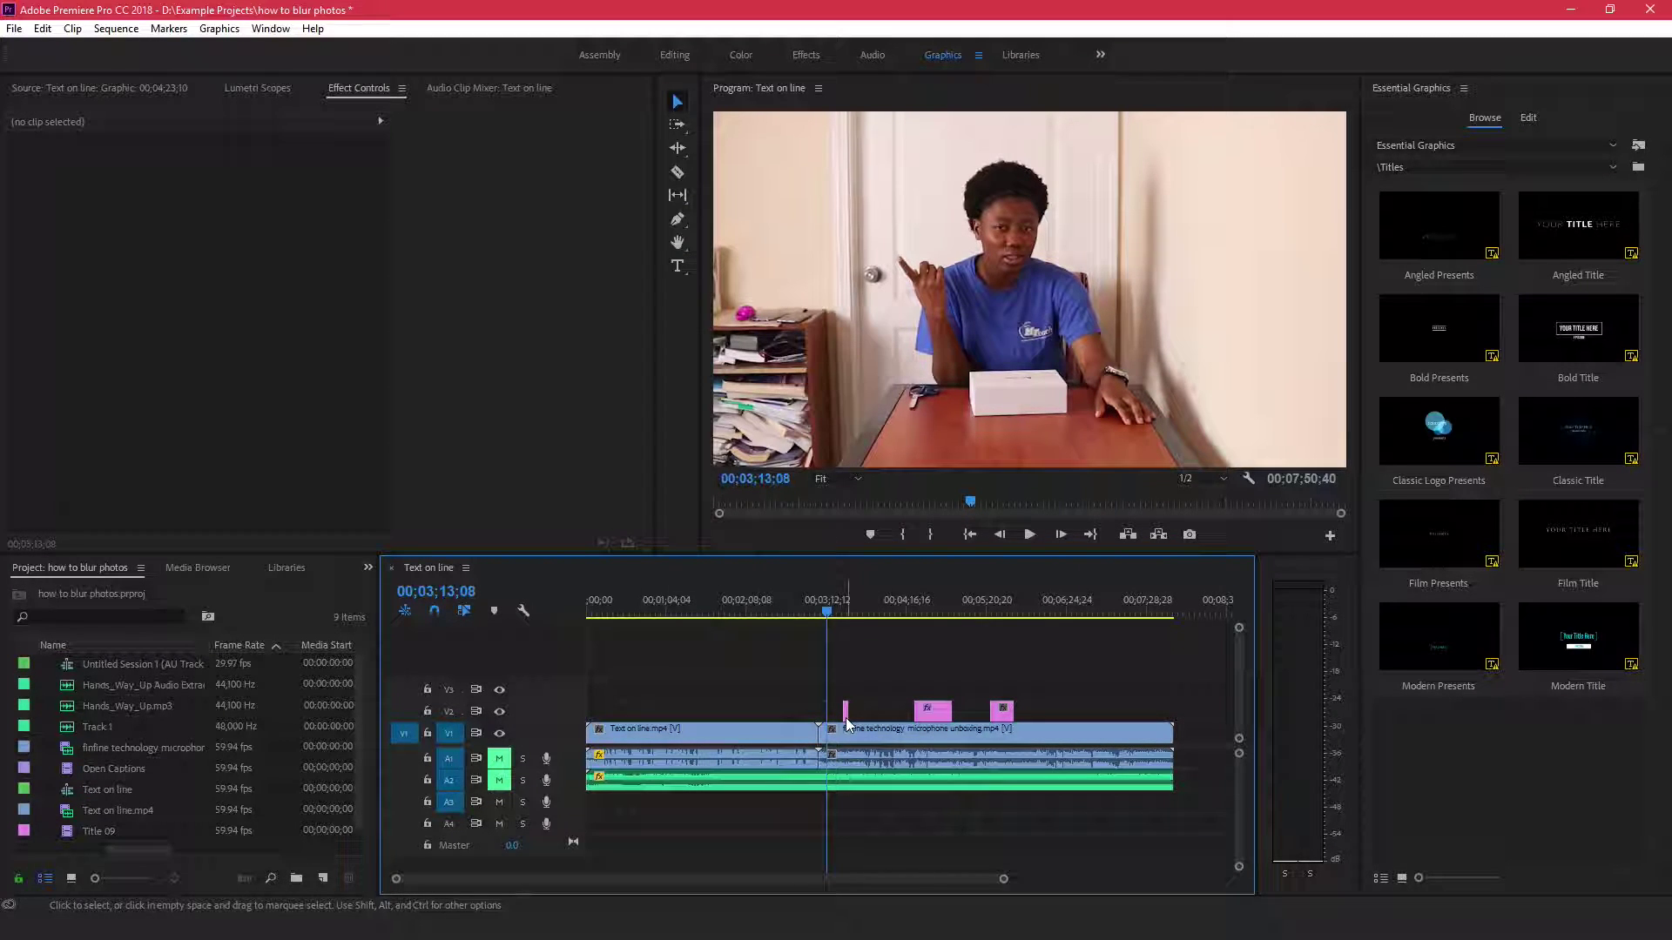
- Set the title's 'Your Title Here' text layer to the Bahnschrift font and show its effect settings
{"action": "double_click", "coordinate": [841, 707]}
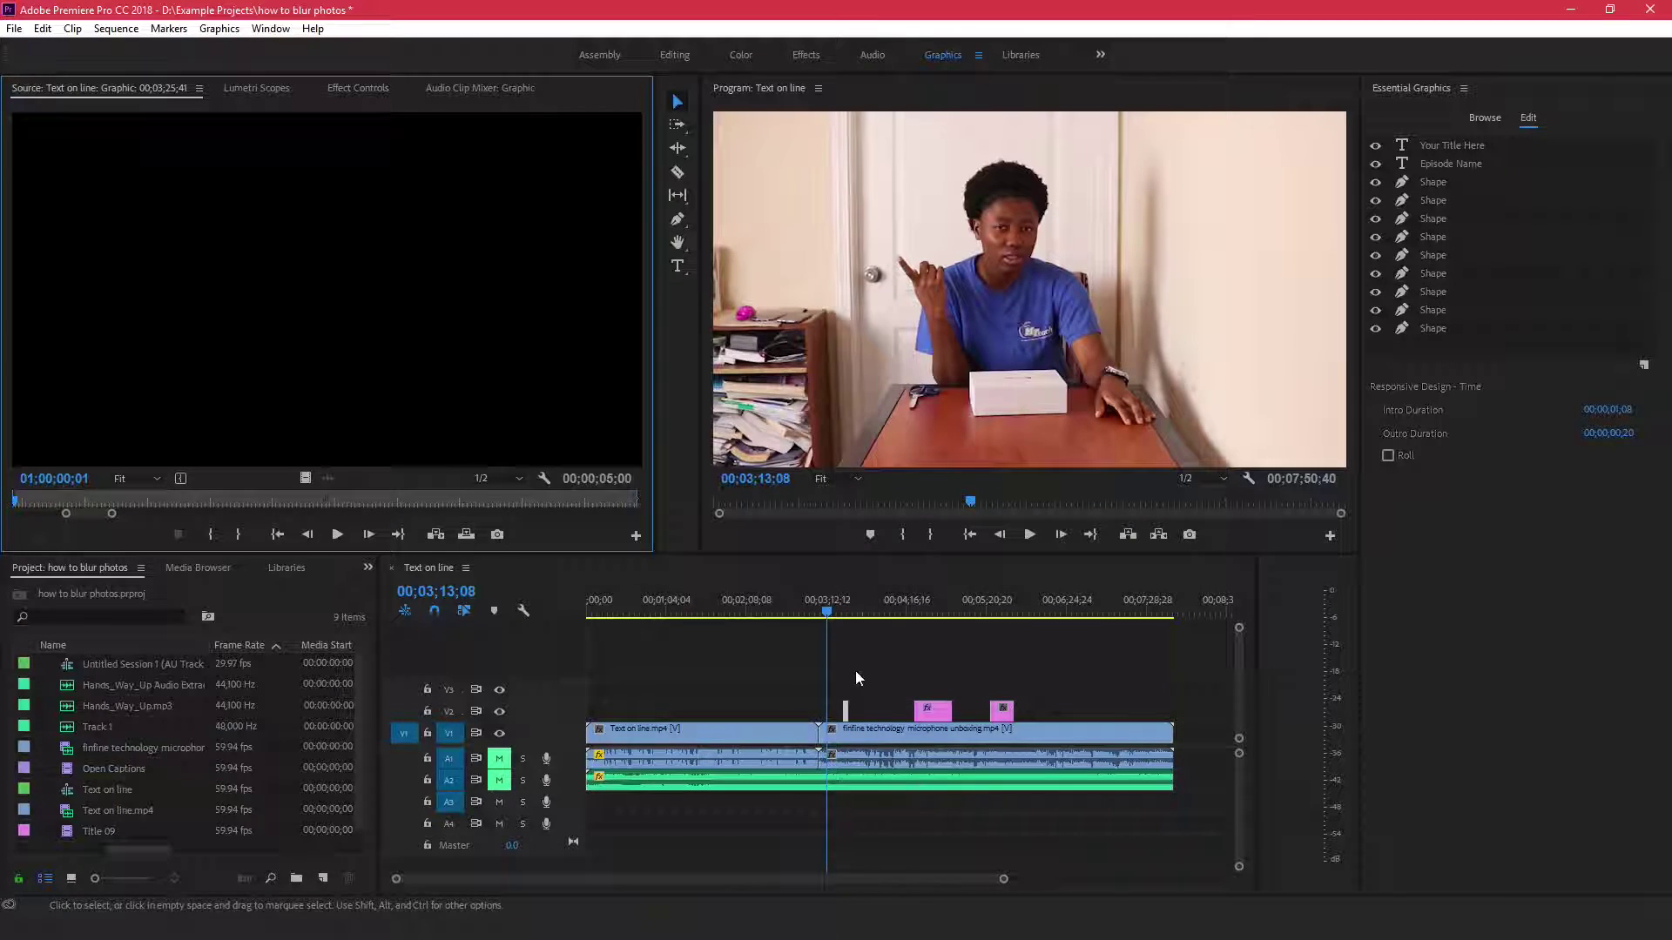
{"action": "left_click_drag", "start_coordinate": [829, 610], "coordinate": [850, 609]}
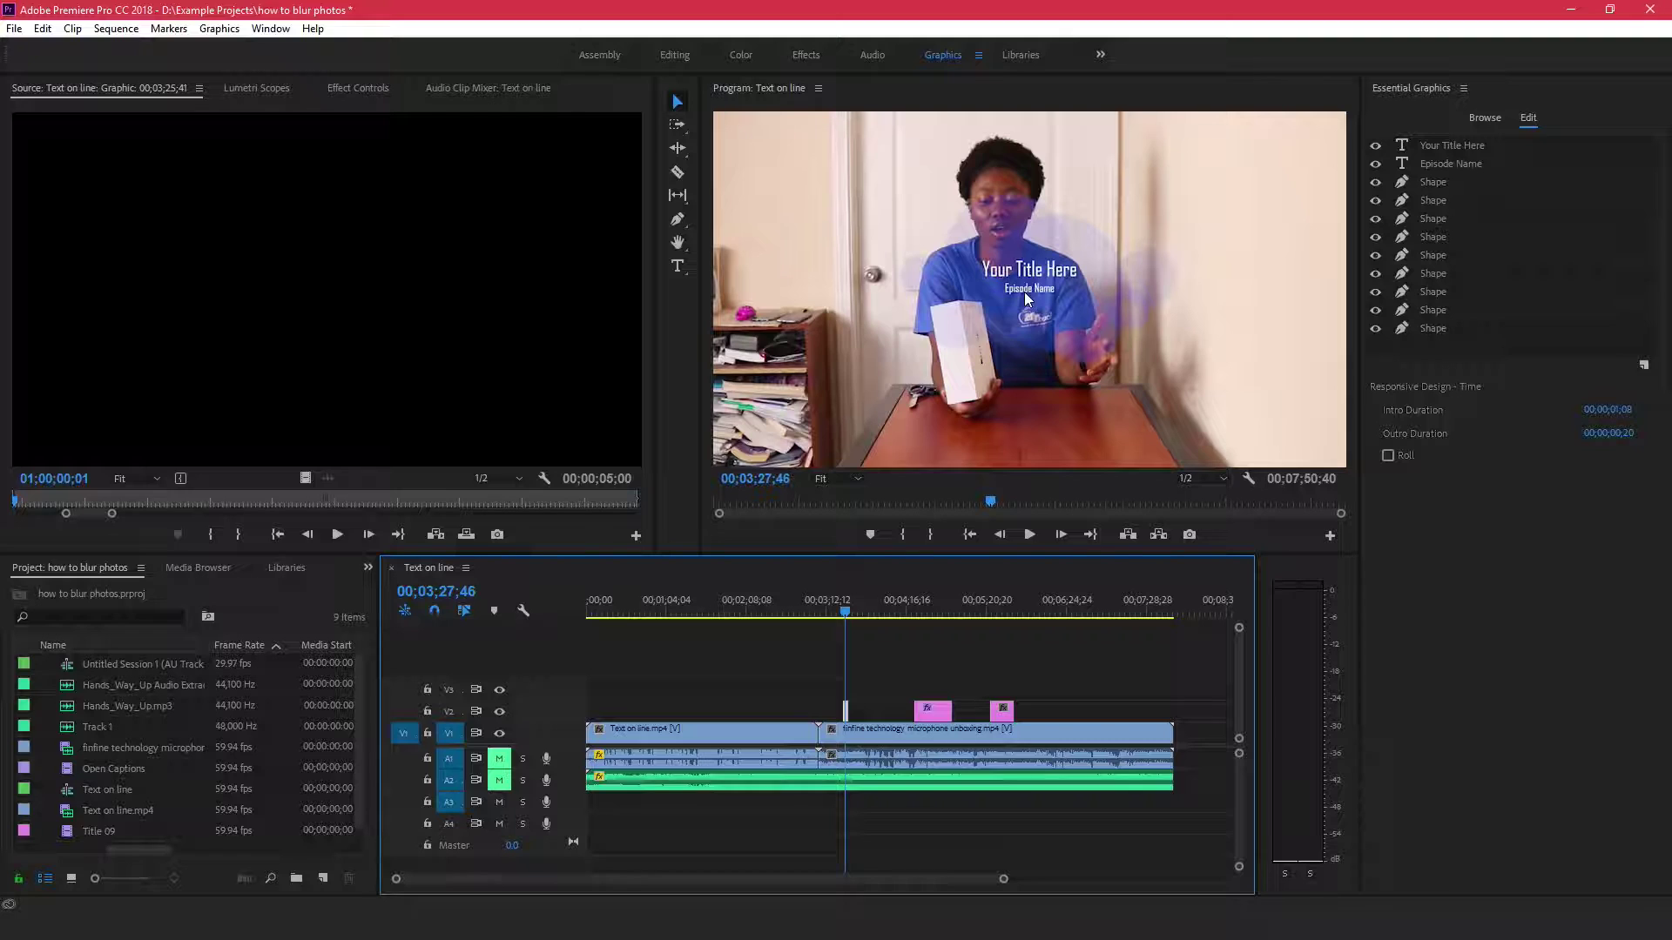
{"action": "left_click", "coordinate": [1448, 146]}
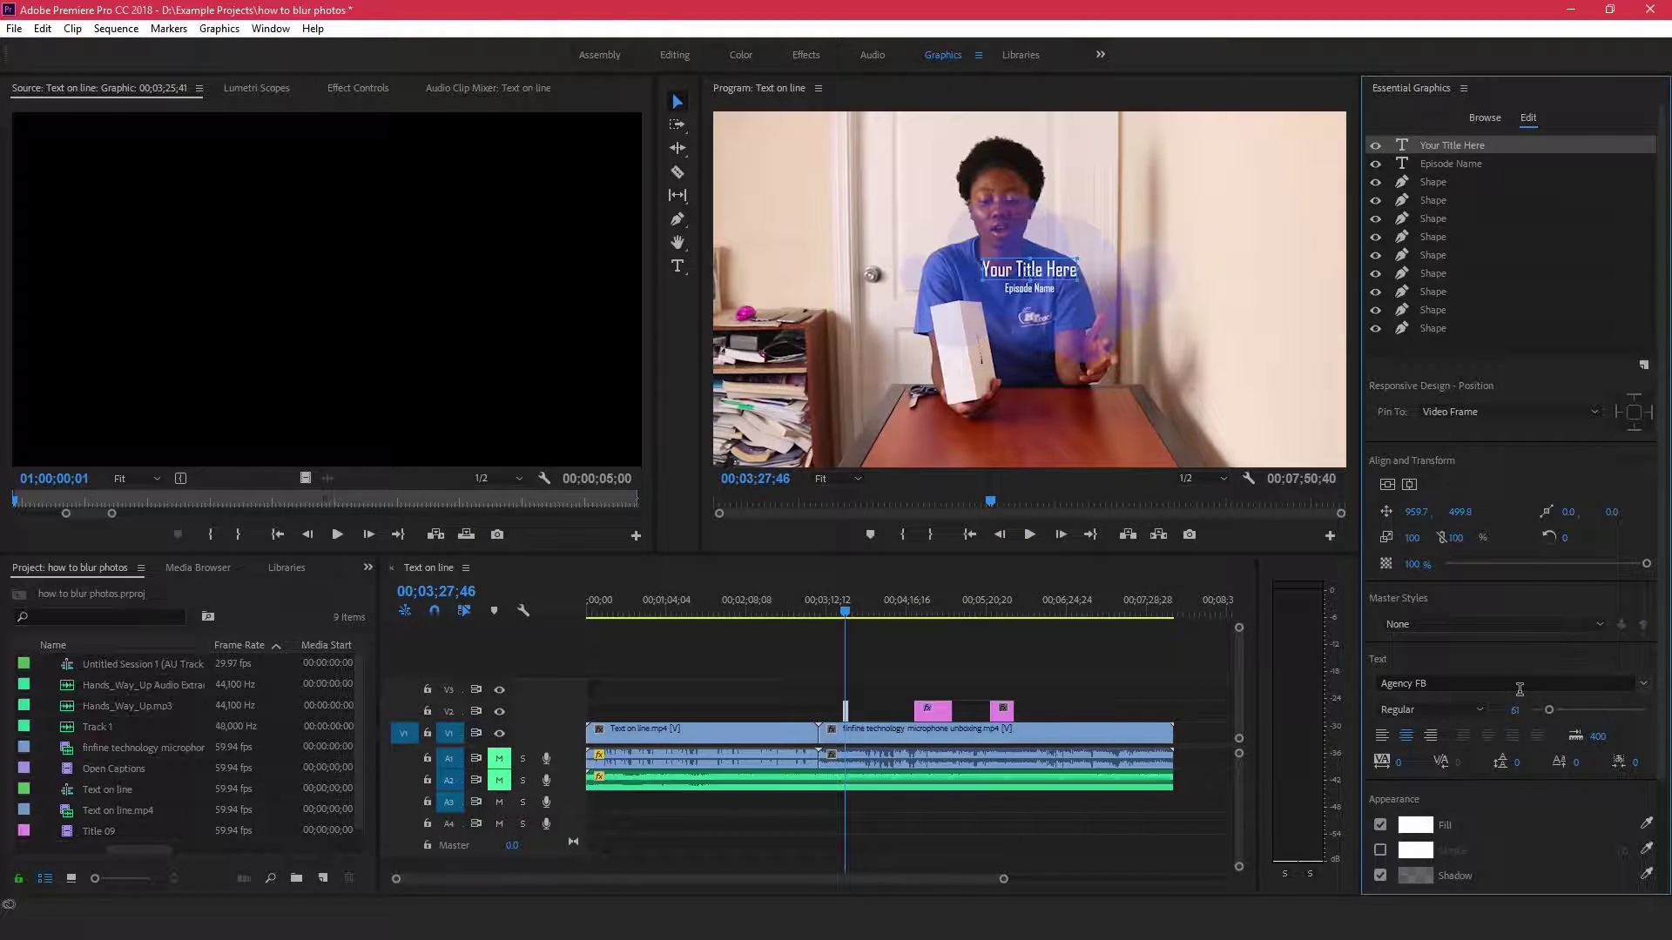
{"action": "scroll", "coordinate": [1491, 687], "scroll_direction": "down", "scroll_amount": 5}
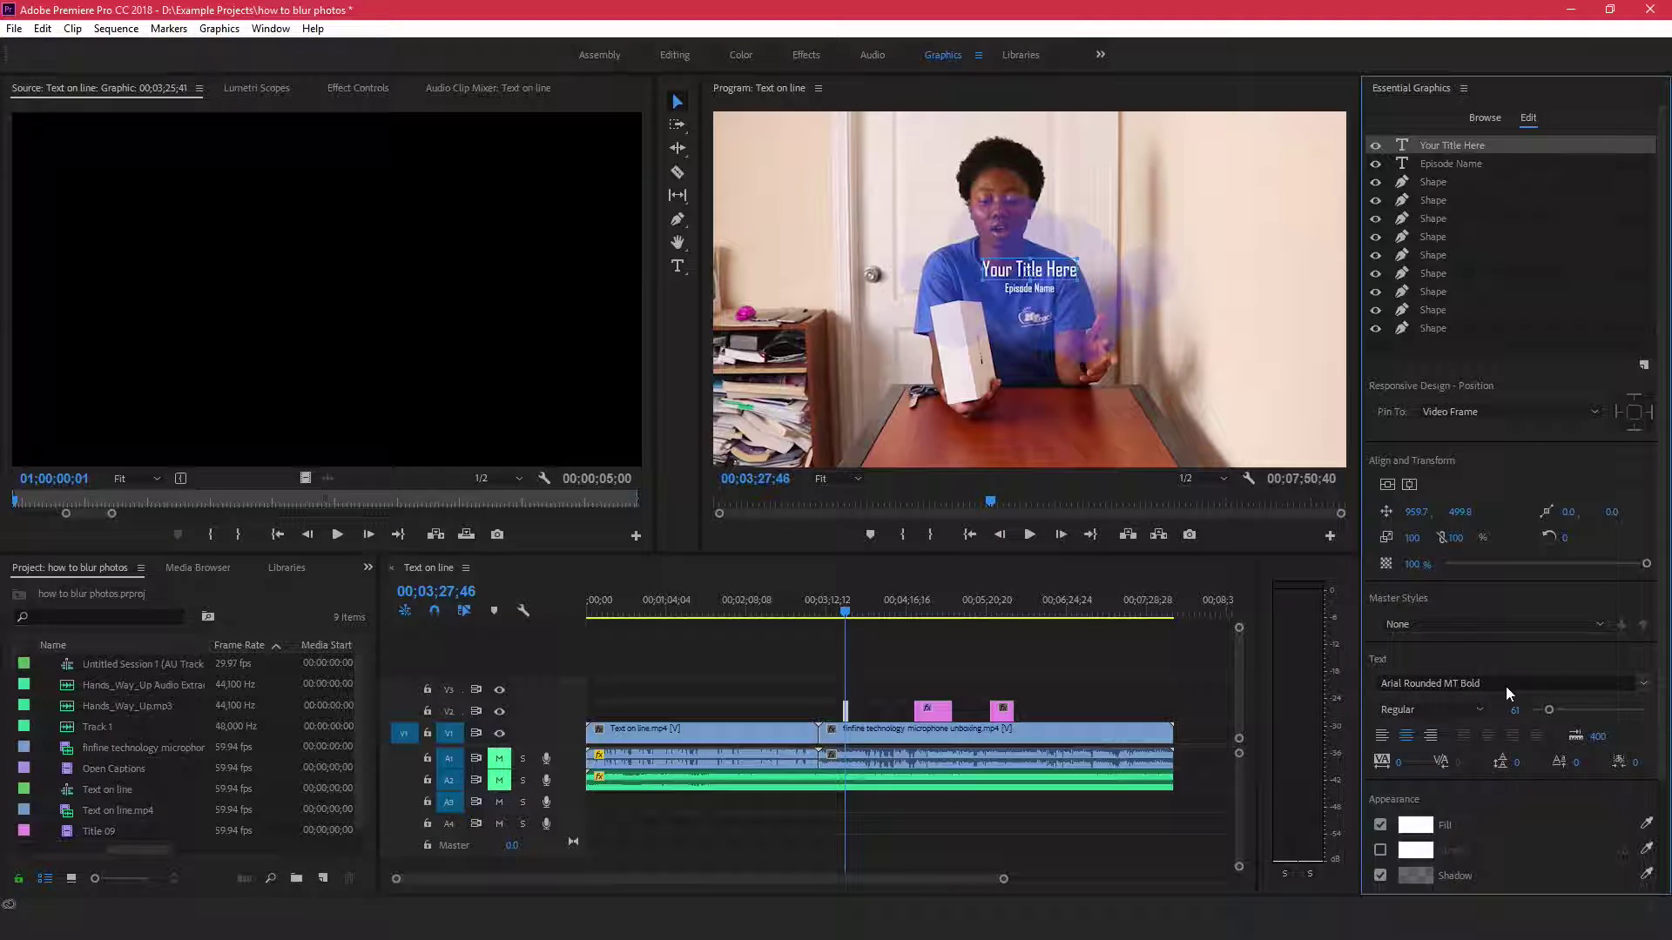
{"action": "scroll", "coordinate": [1506, 686], "scroll_direction": "up", "scroll_amount": 4}
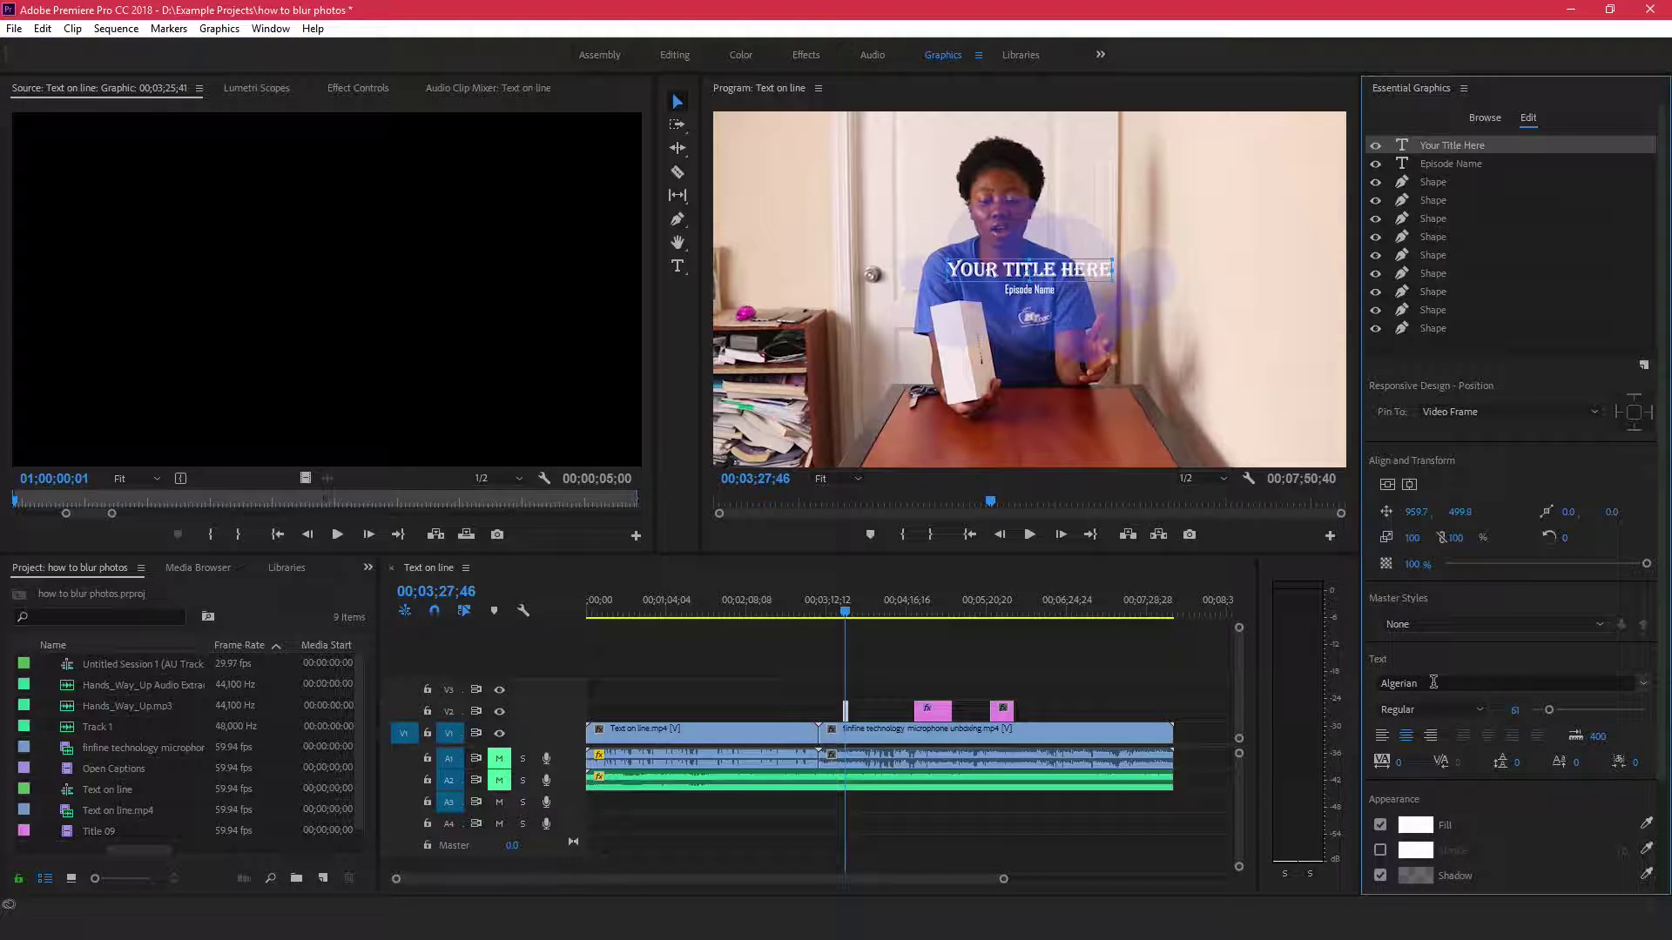
{"action": "scroll", "coordinate": [1433, 683], "scroll_direction": "down", "scroll_amount": 1}
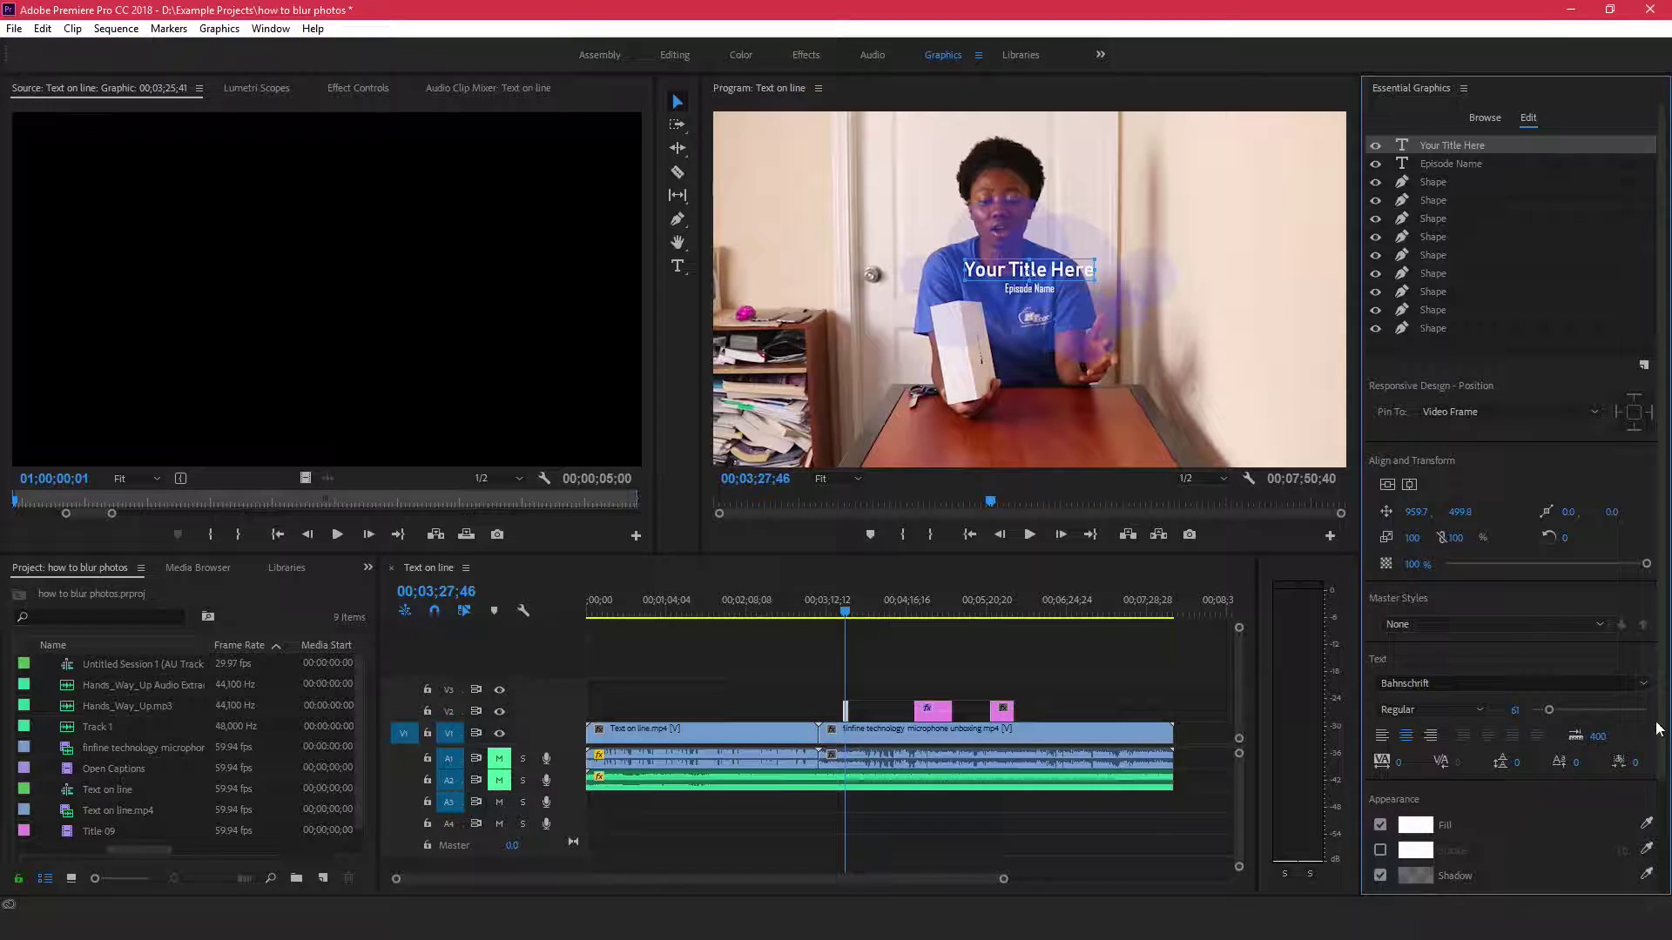
{"action": "scroll", "coordinate": [1654, 810], "scroll_direction": "down", "scroll_amount": 3}
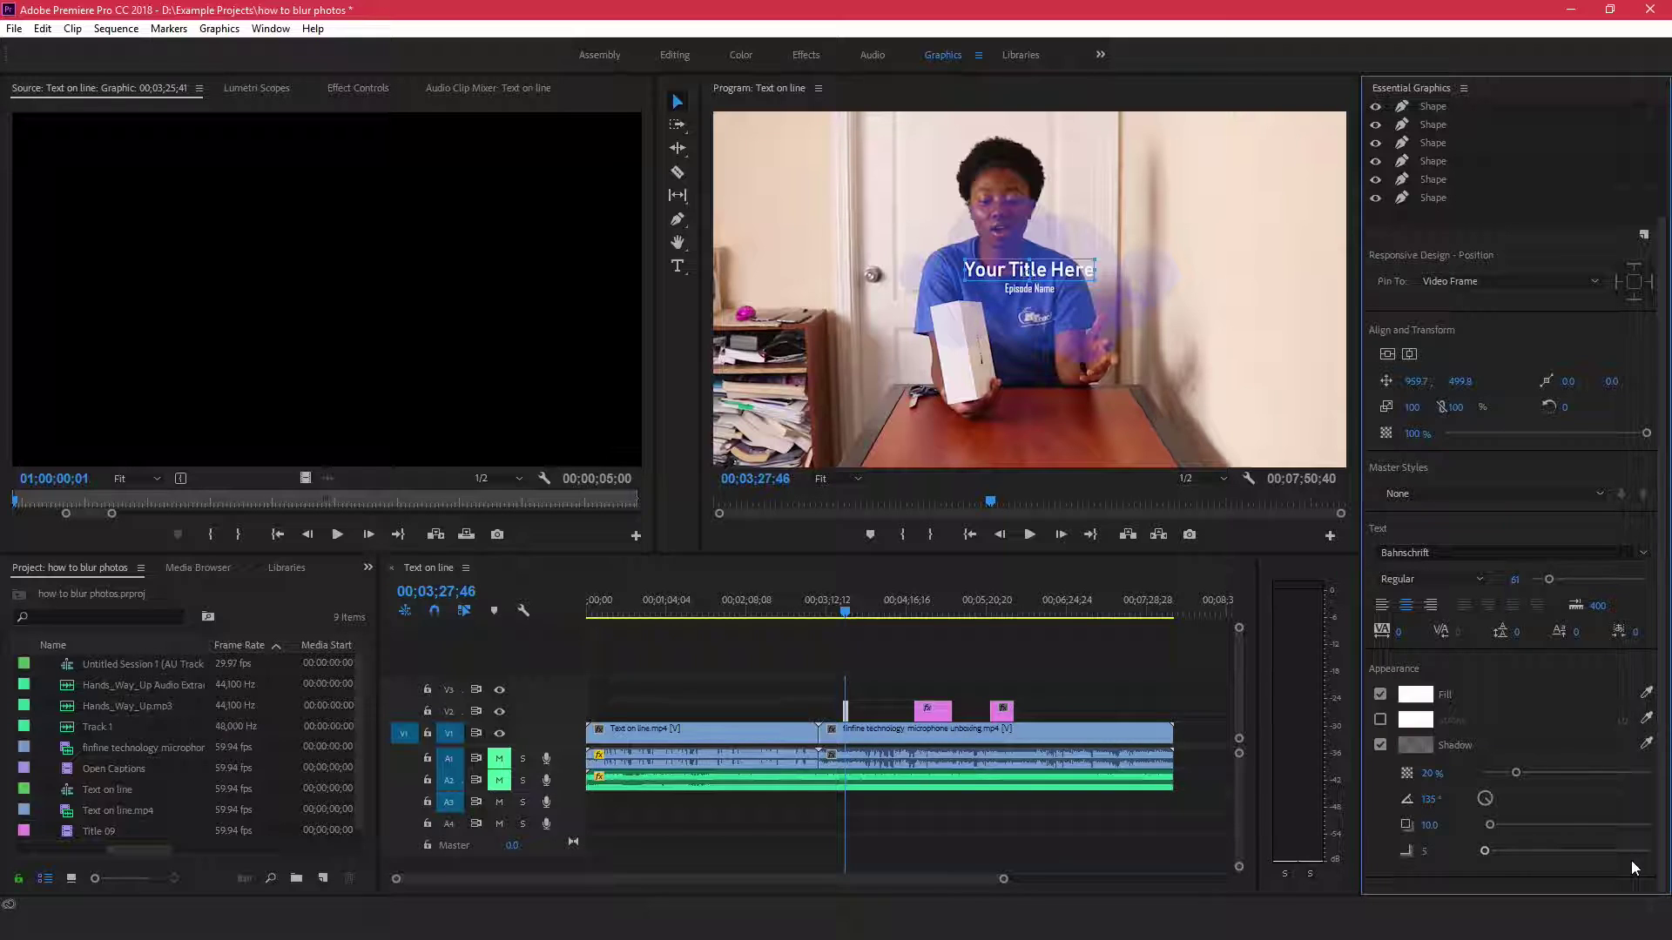
{"action": "scroll", "coordinate": [1655, 862], "scroll_direction": "up", "scroll_amount": 3}
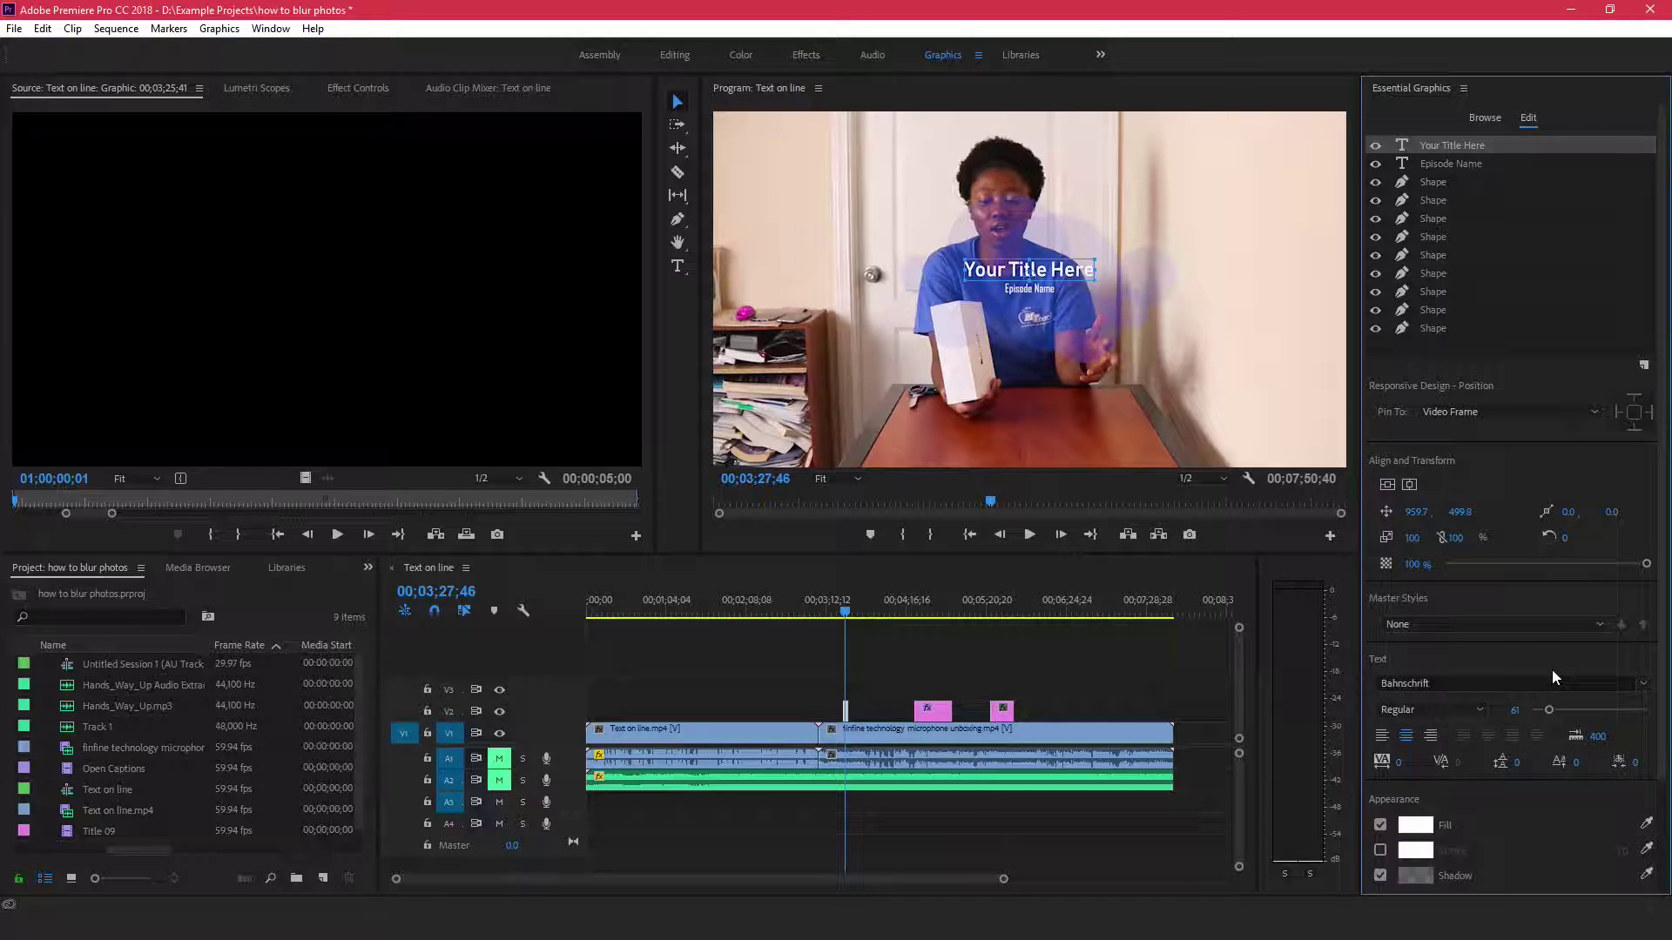
{"action": "left_click", "coordinate": [379, 92]}
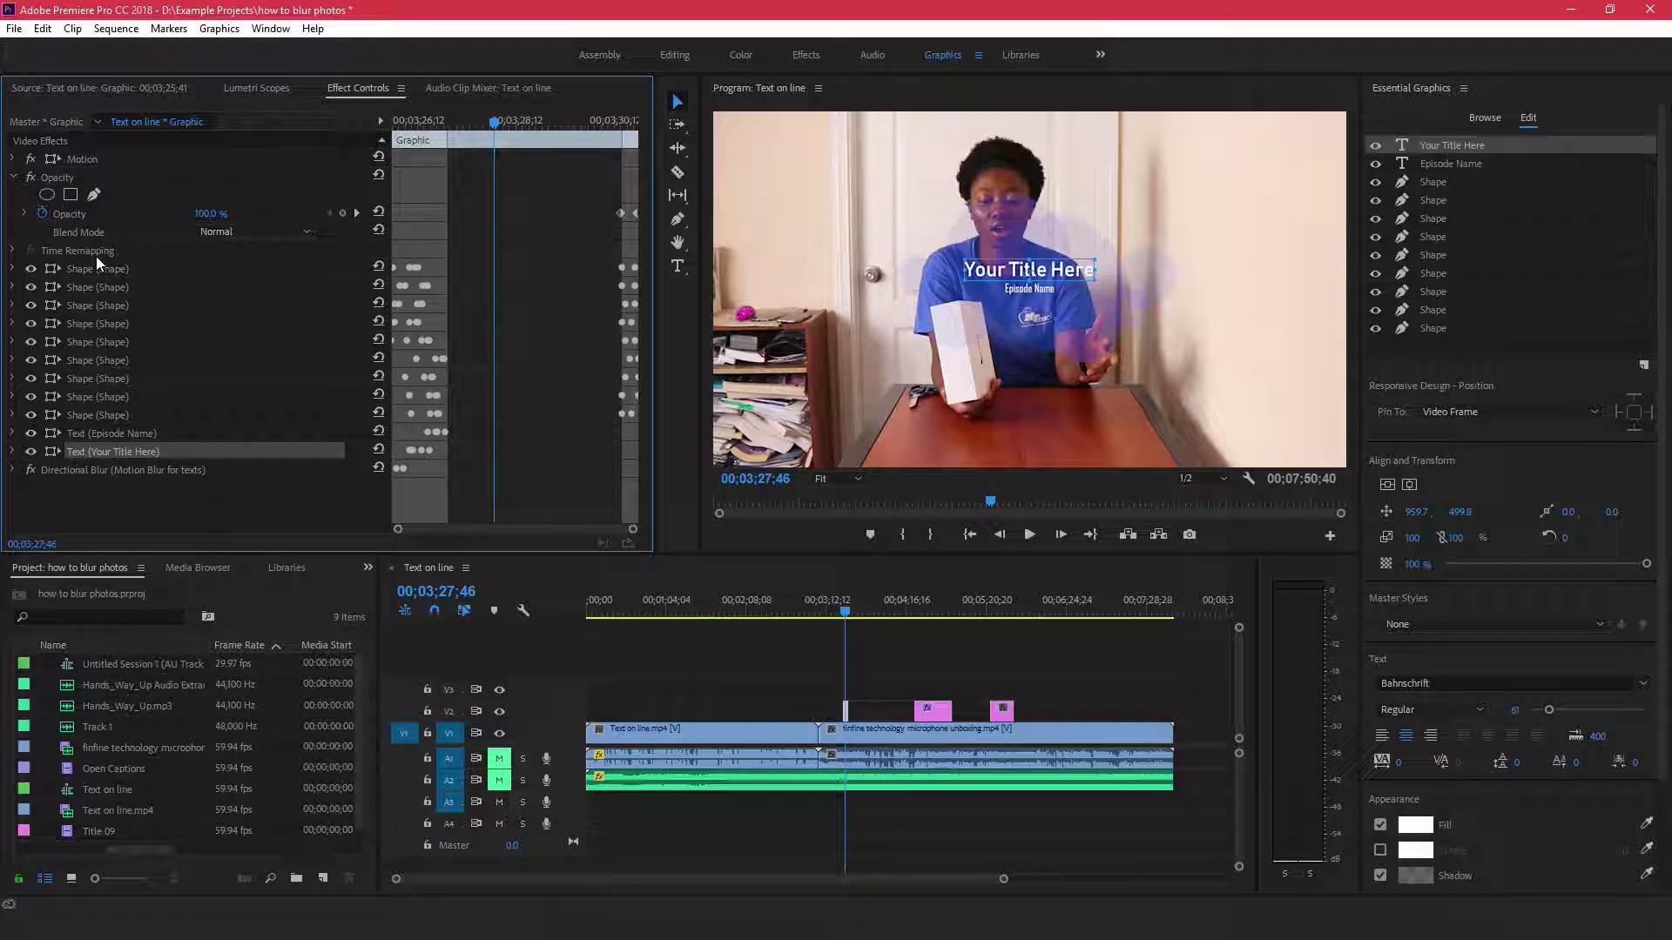
- Shift the title graphic slightly left by adjusting Motion Position X in Effect Controls
{"action": "left_click", "coordinate": [12, 269]}
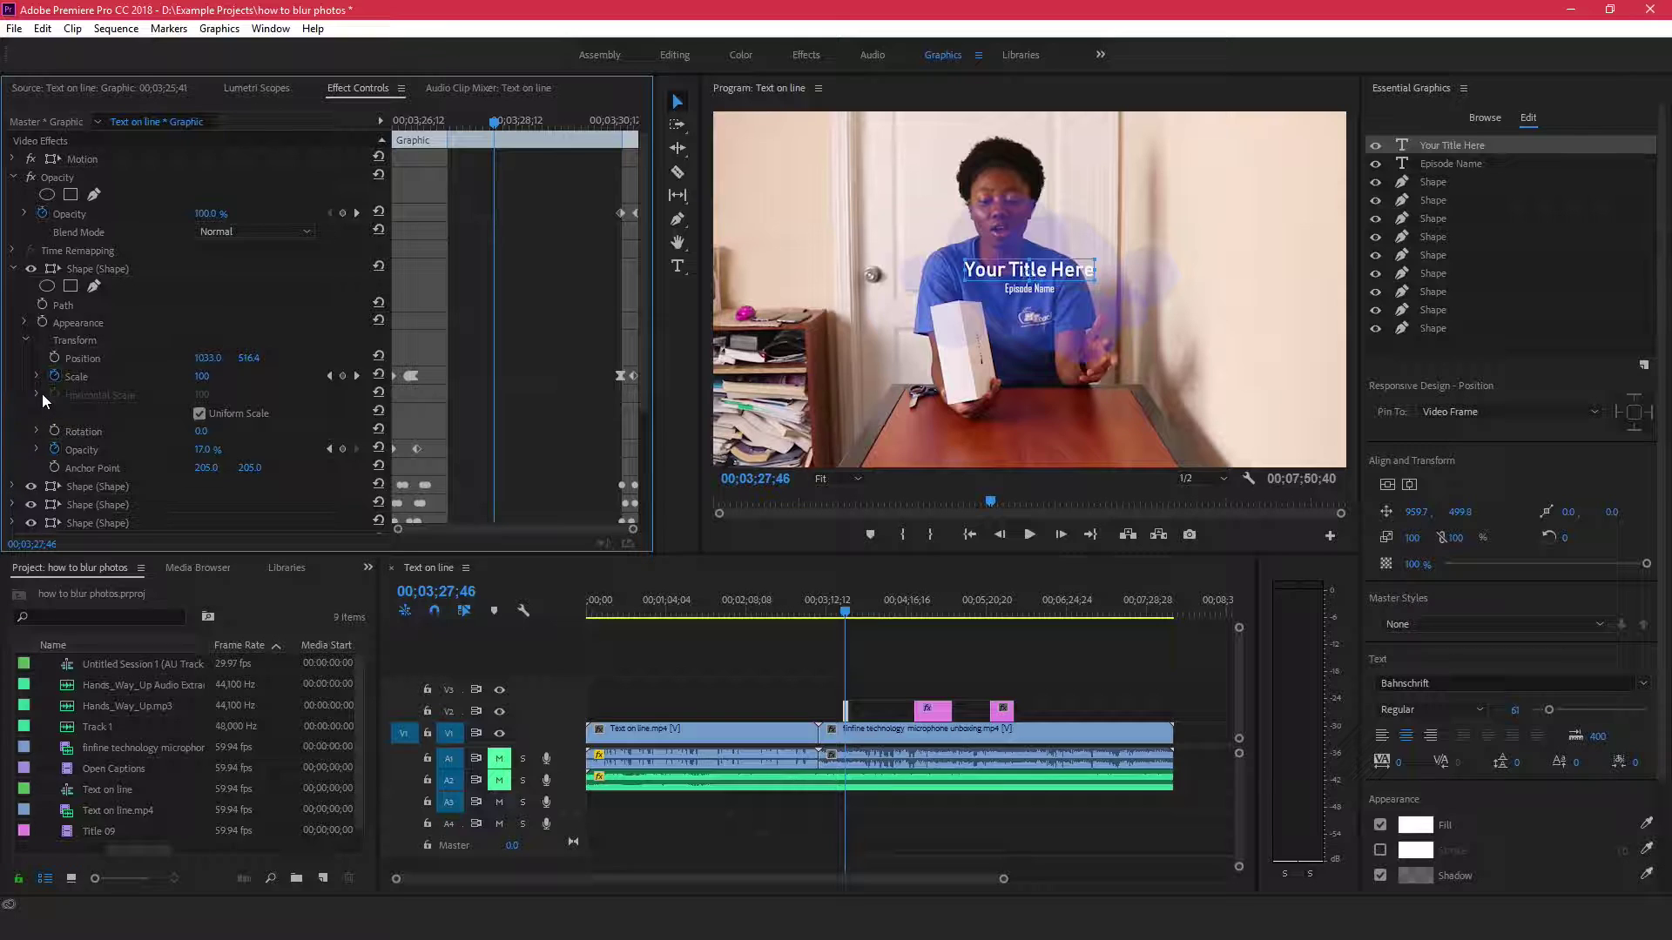
{"action": "left_click", "coordinate": [29, 321]}
{"action": "scroll", "coordinate": [137, 435], "scroll_direction": "down", "scroll_amount": 4}
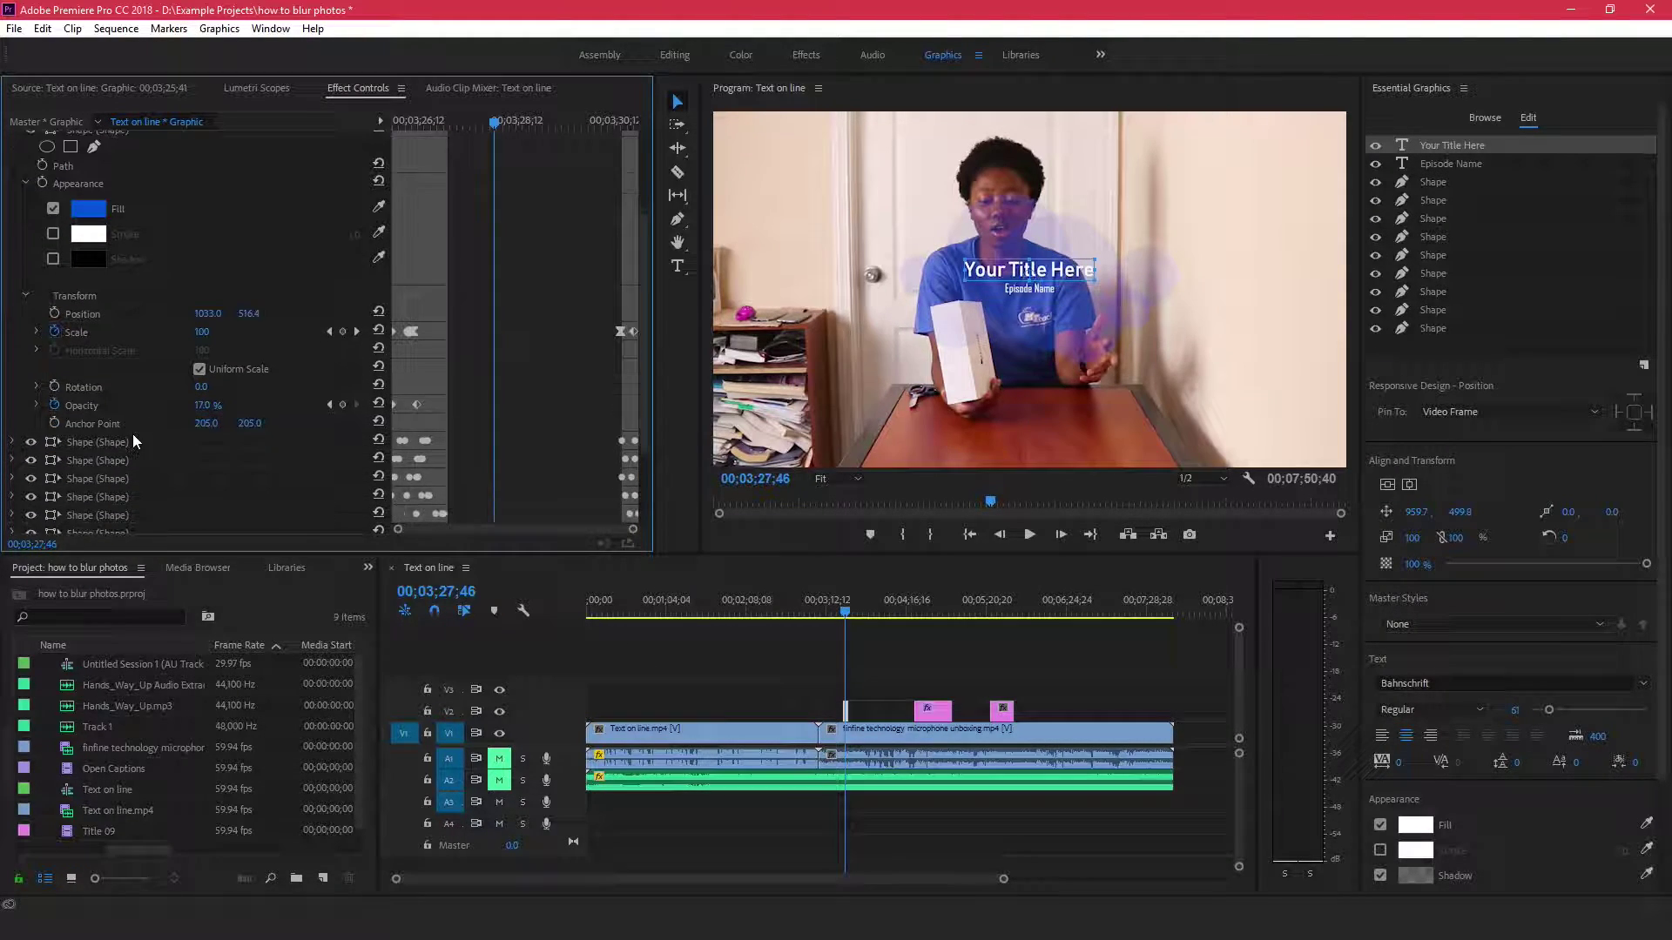
{"action": "scroll", "coordinate": [132, 434], "scroll_direction": "up", "scroll_amount": 4}
{"action": "left_click", "coordinate": [17, 268]}
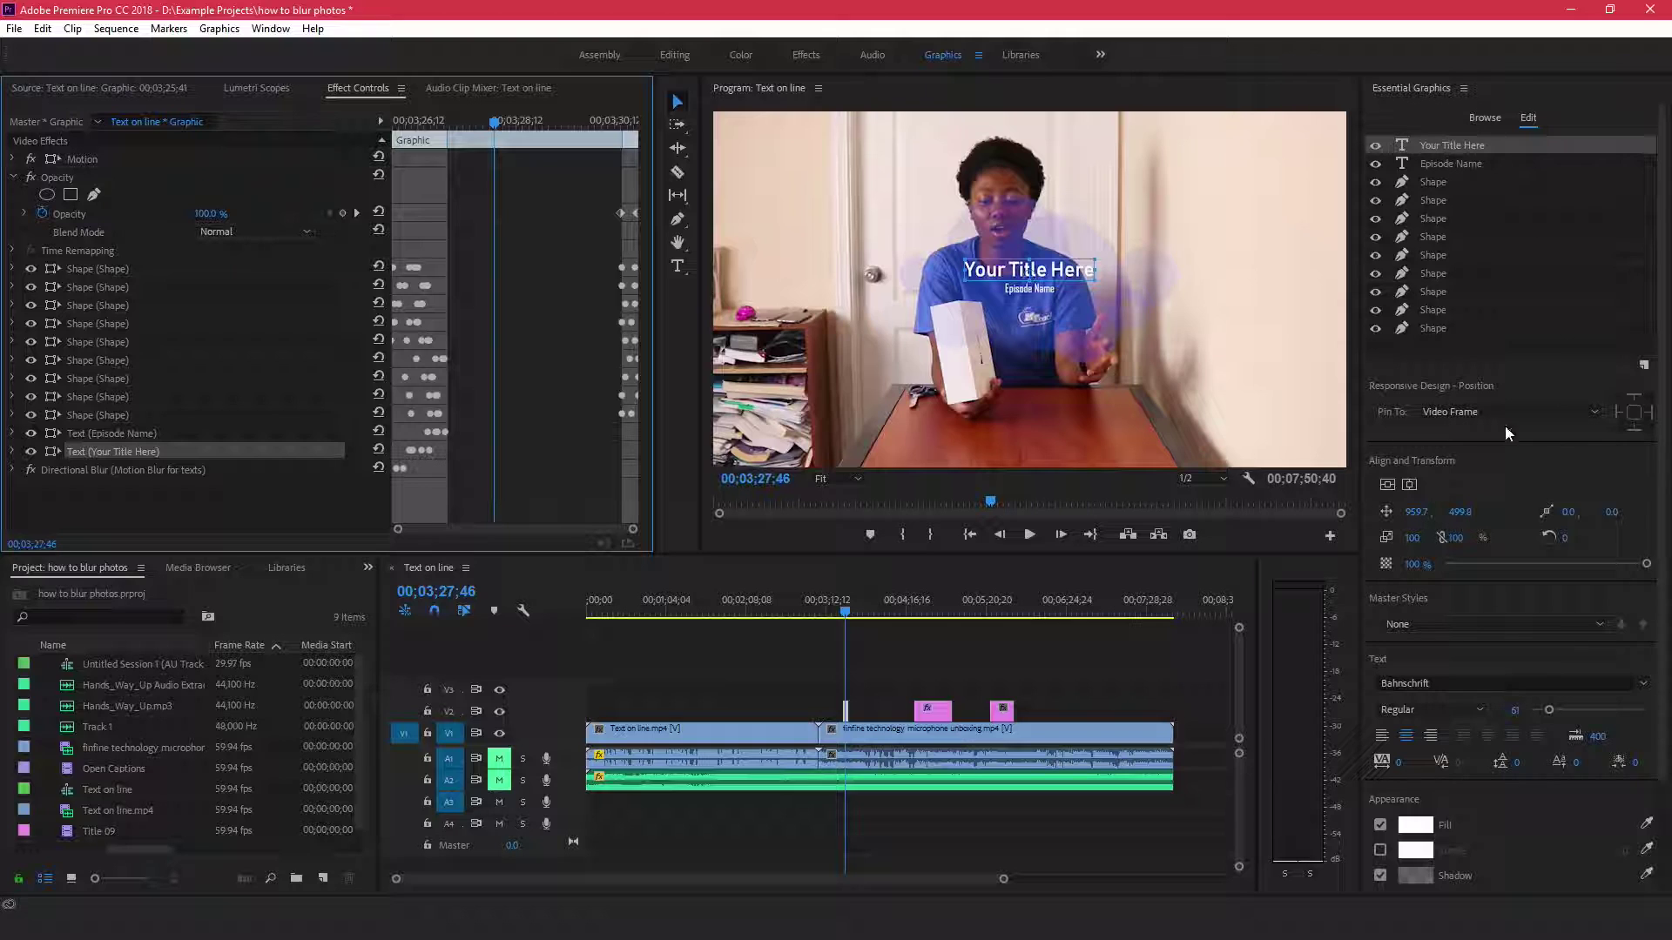
{"action": "left_click", "coordinate": [13, 159]}
{"action": "left_click_drag", "start_coordinate": [208, 176], "coordinate": [524, 247]}
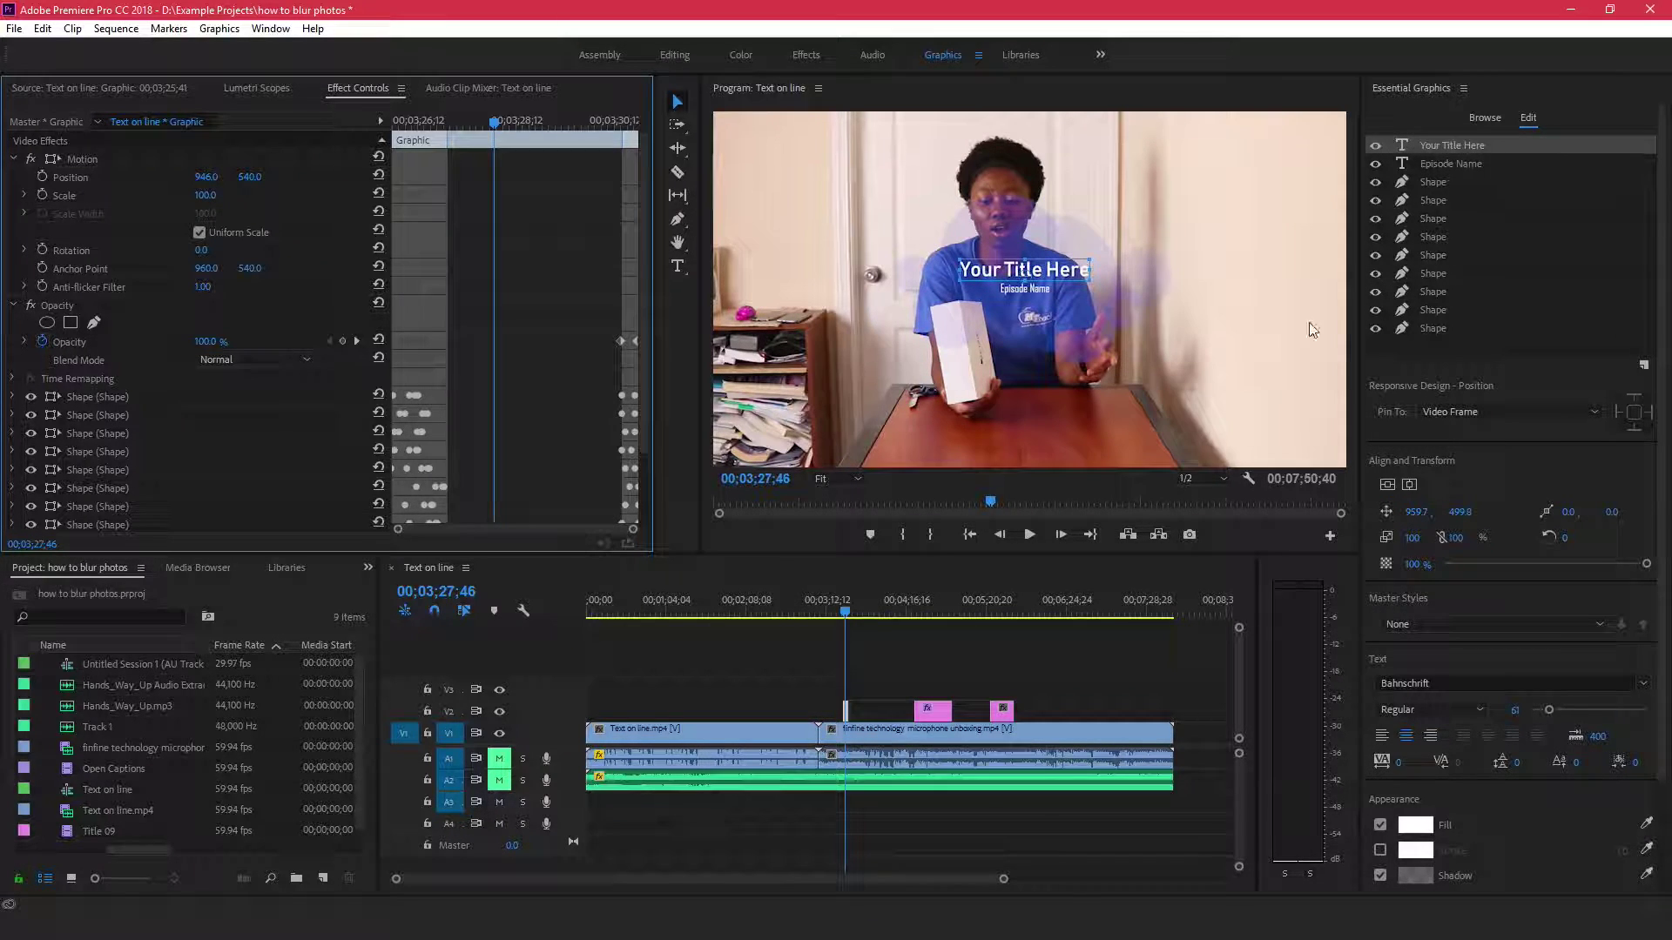
- Cycle through the title's layers in Essential Graphics and reselect 'Your Title Here'
{"action": "left_click", "coordinate": [1453, 146]}
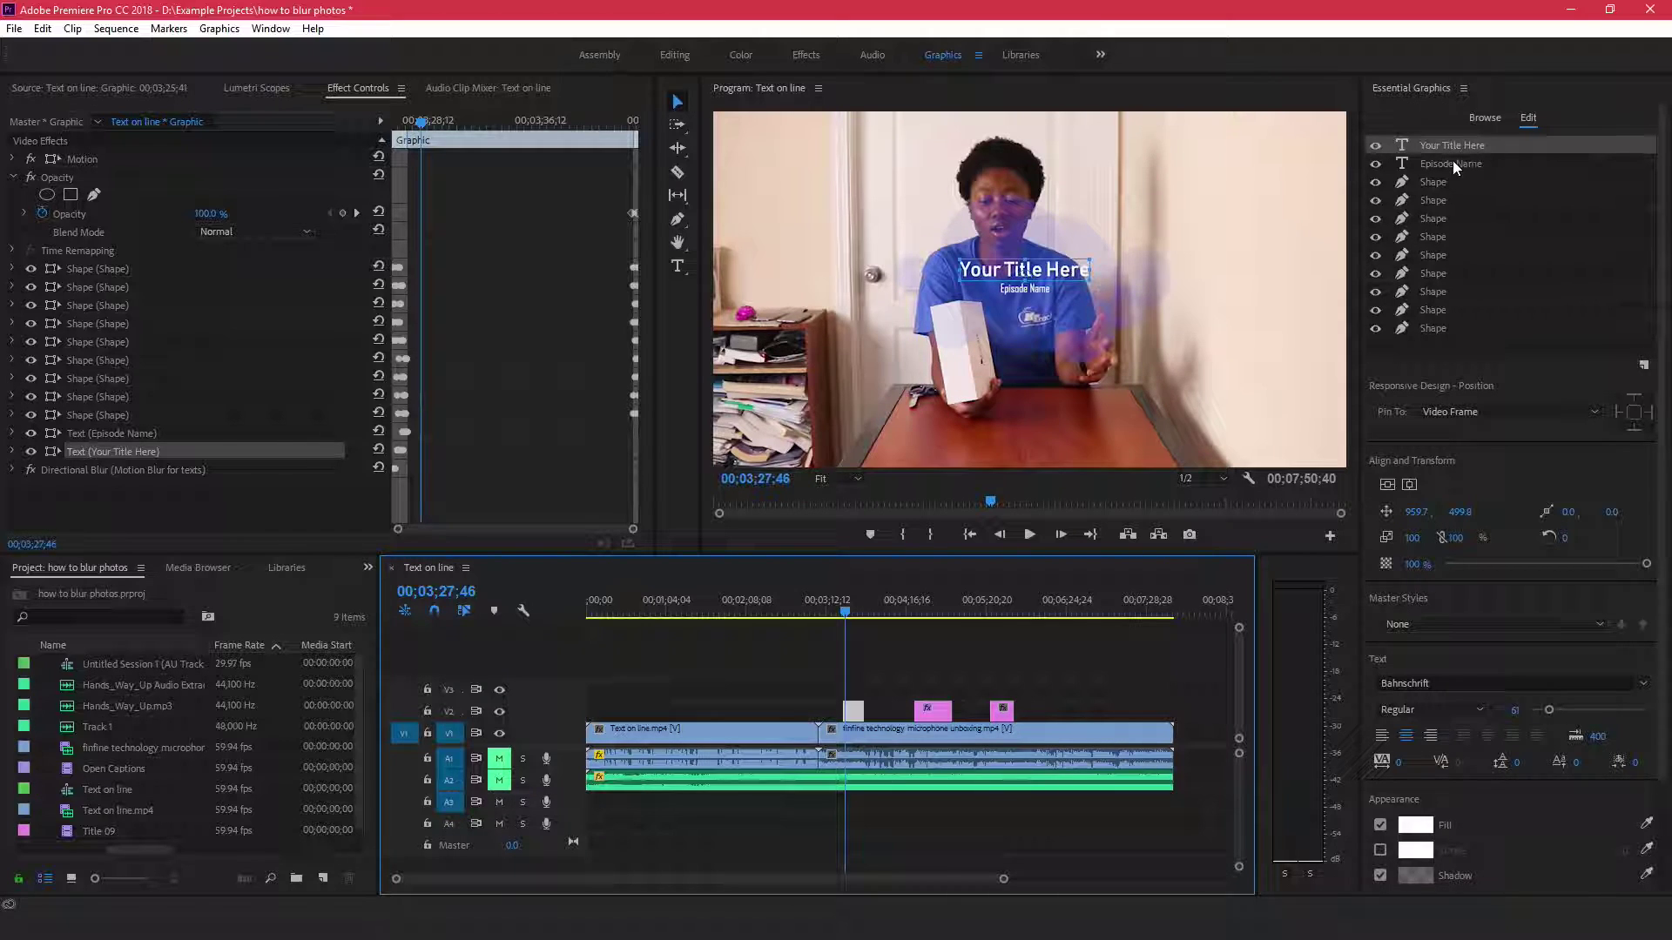
{"action": "left_click", "coordinate": [1448, 165]}
{"action": "left_click", "coordinate": [1443, 182]}
{"action": "left_click", "coordinate": [1440, 198]}
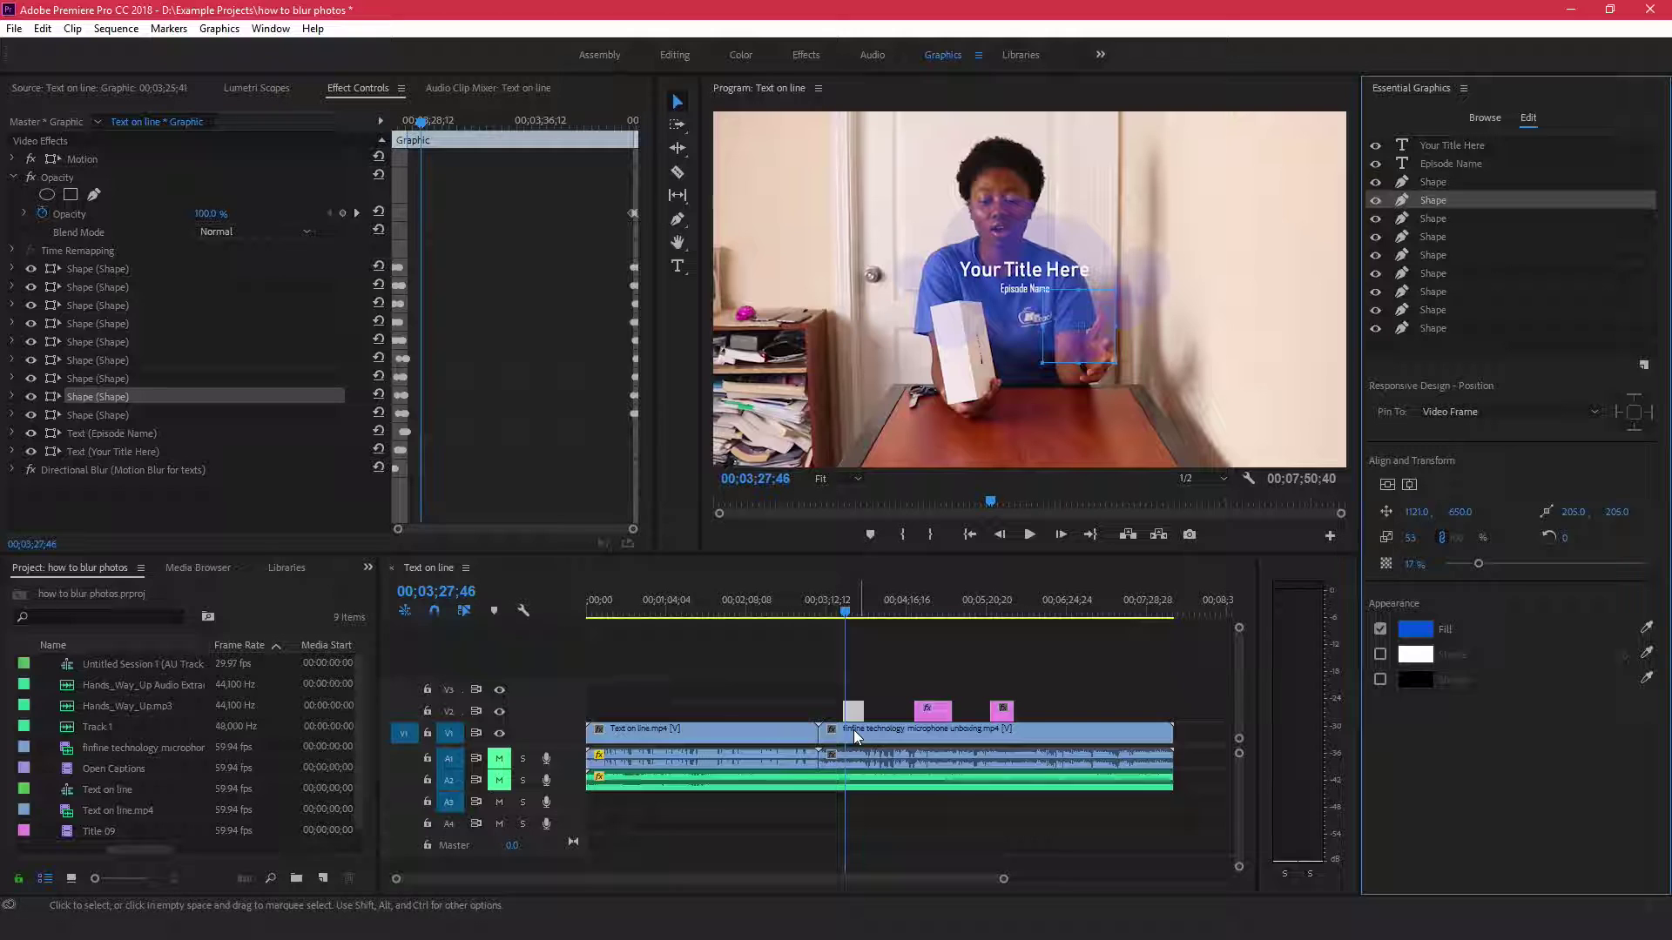
{"action": "left_click", "coordinate": [1449, 145]}
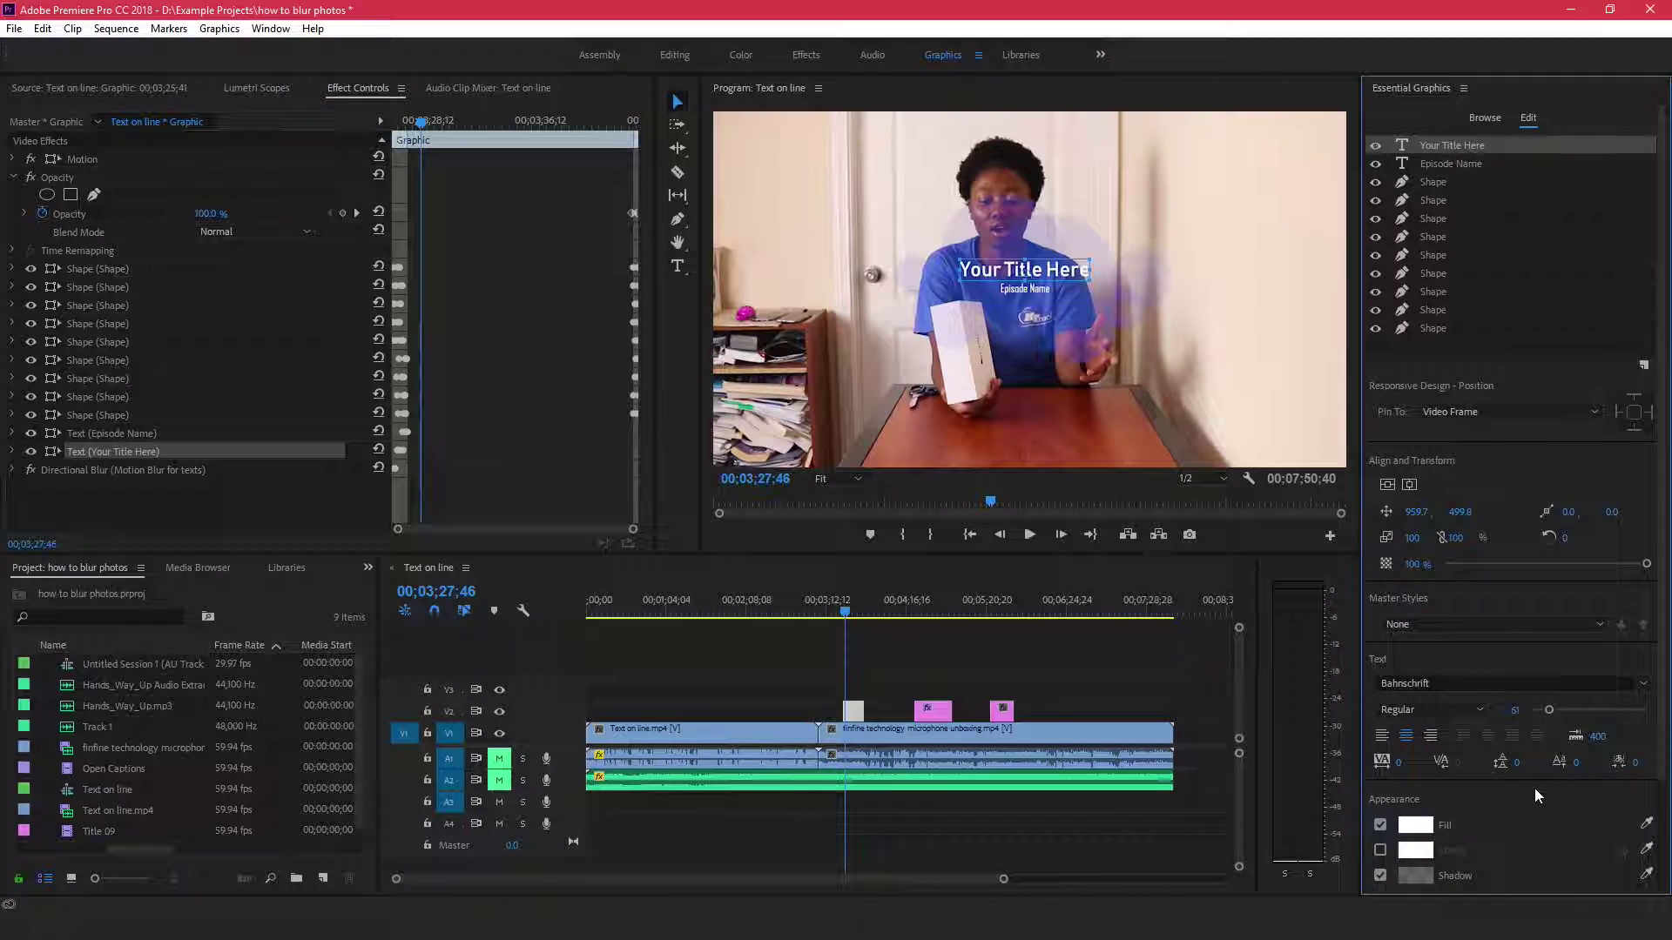
- Change the 'Your Title Here' text fill colour to red
{"action": "scroll", "coordinate": [1534, 787], "scroll_direction": "down", "scroll_amount": 3}
{"action": "left_click", "coordinate": [1414, 721]}
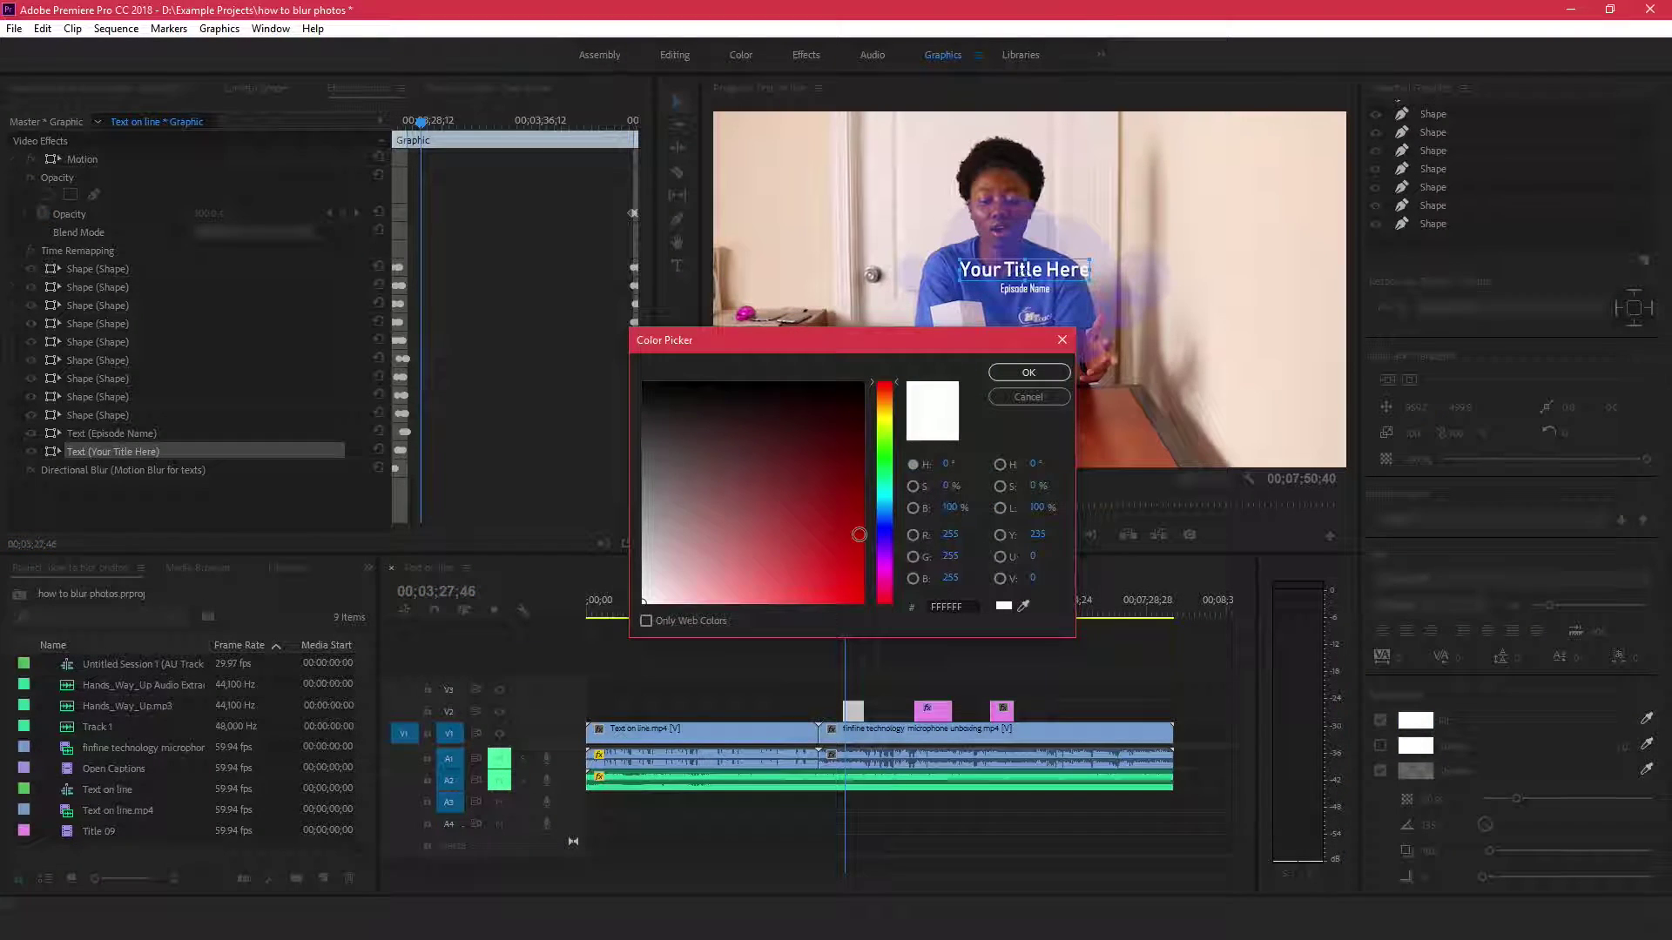
{"action": "left_click", "coordinate": [834, 542]}
{"action": "left_click", "coordinate": [1028, 373]}
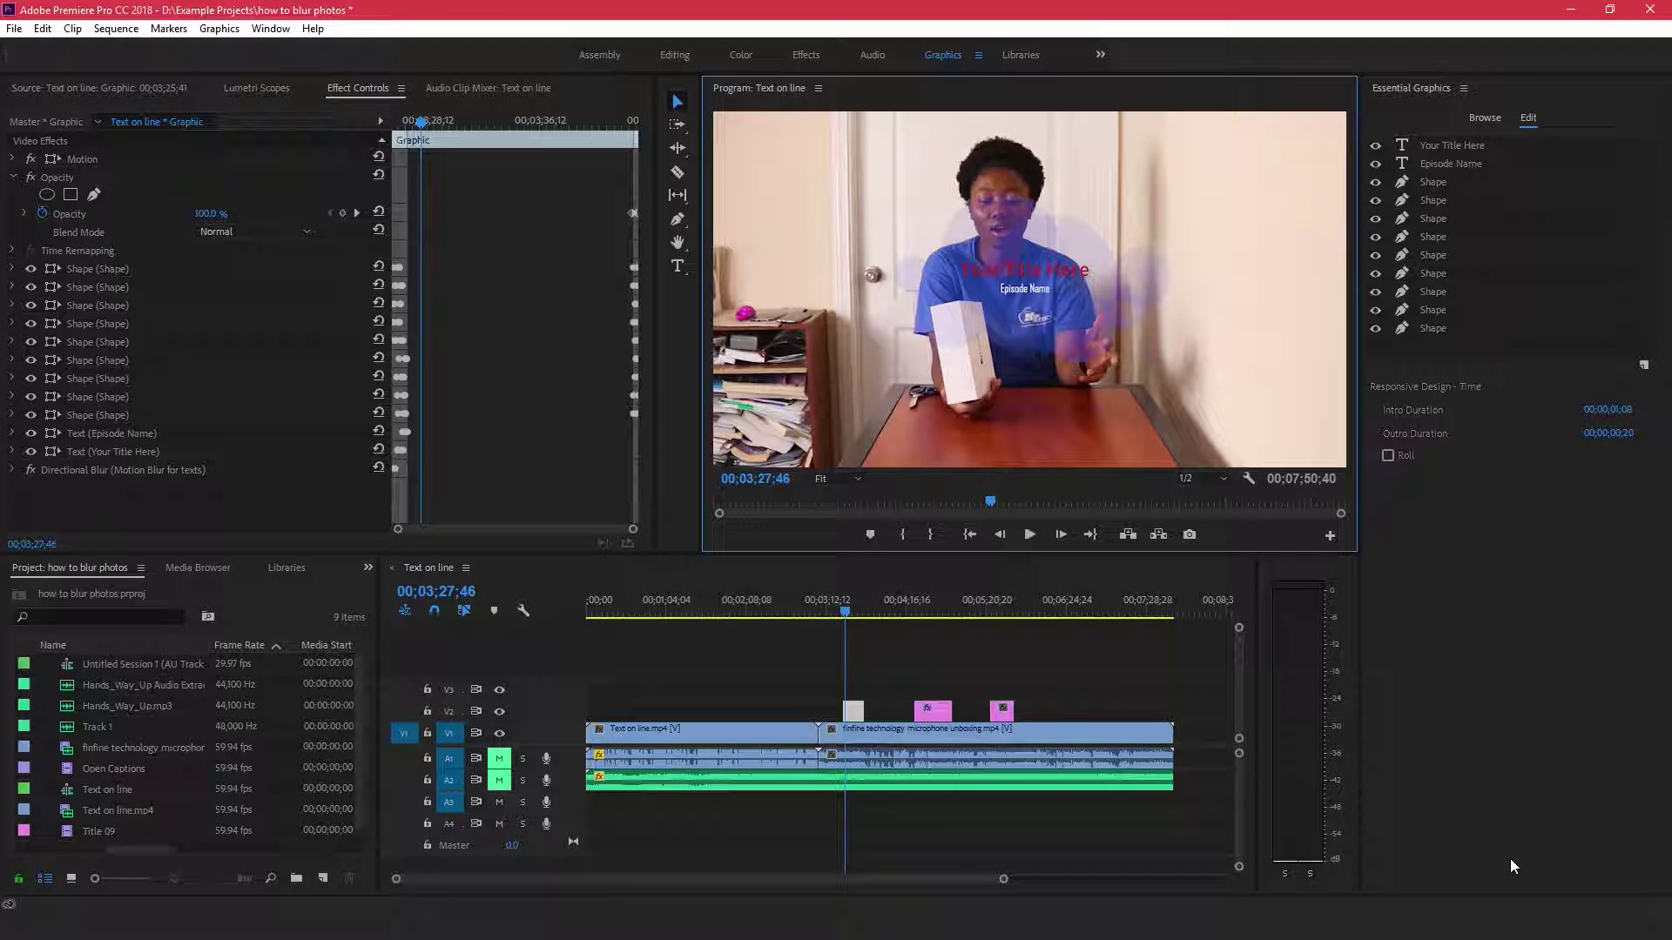
- Save the 'Your Title Here' text look as a master text style named Text Style 1
{"action": "left_click", "coordinate": [1449, 148]}
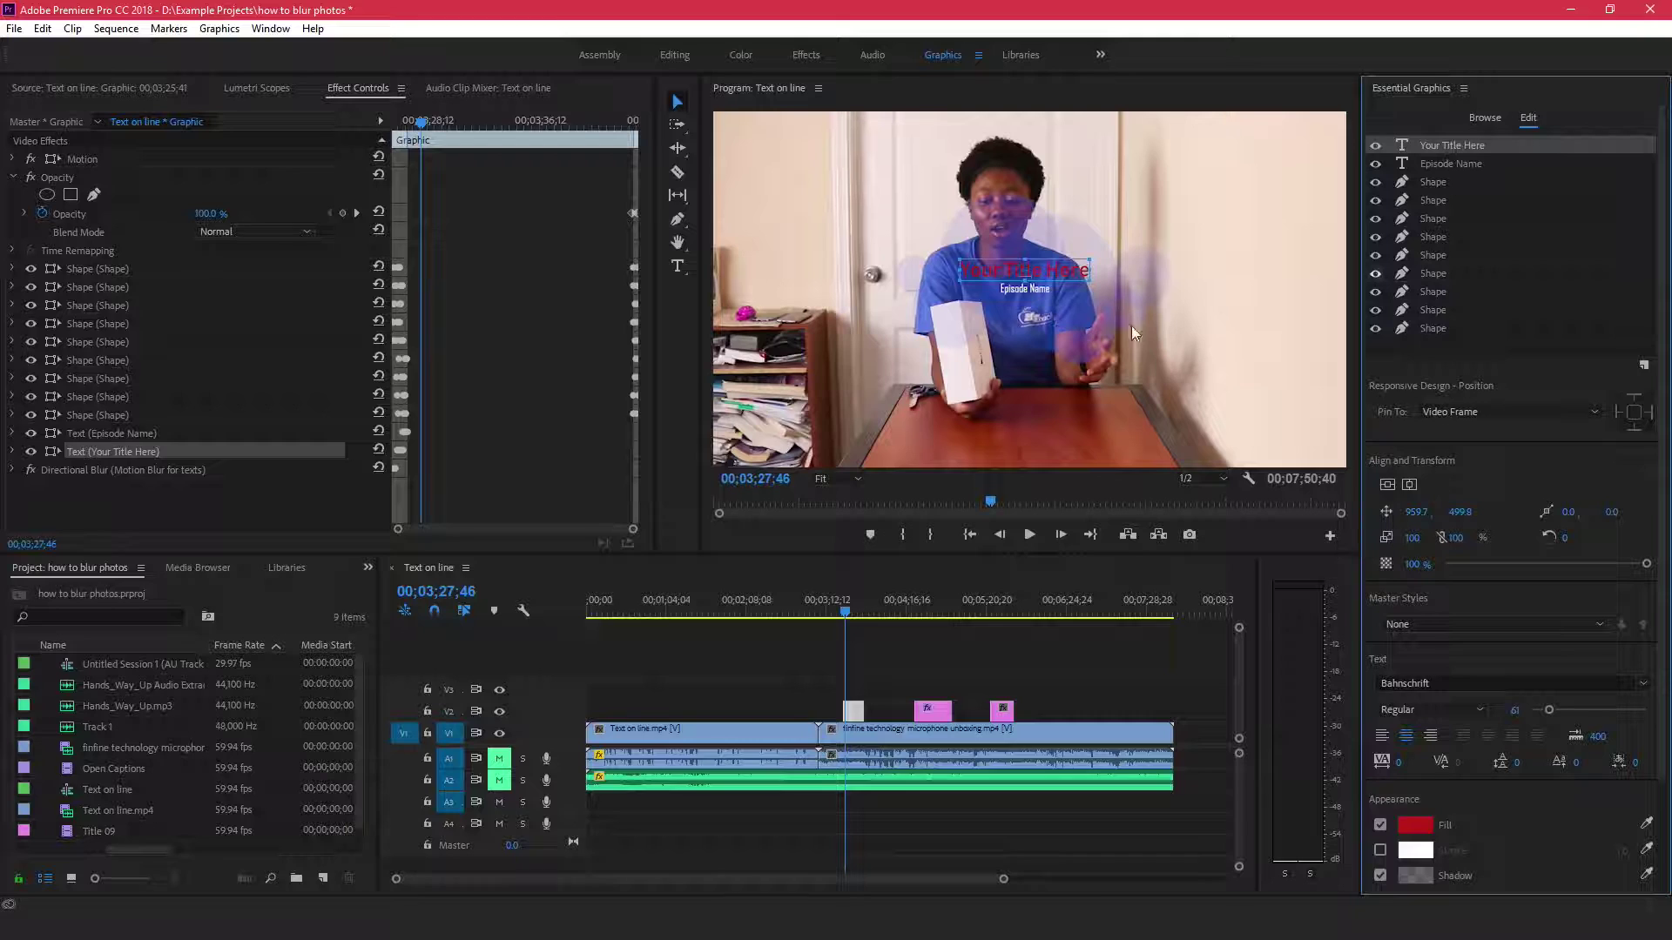
{"action": "left_click", "coordinate": [1480, 624]}
{"action": "left_click", "coordinate": [1465, 641]}
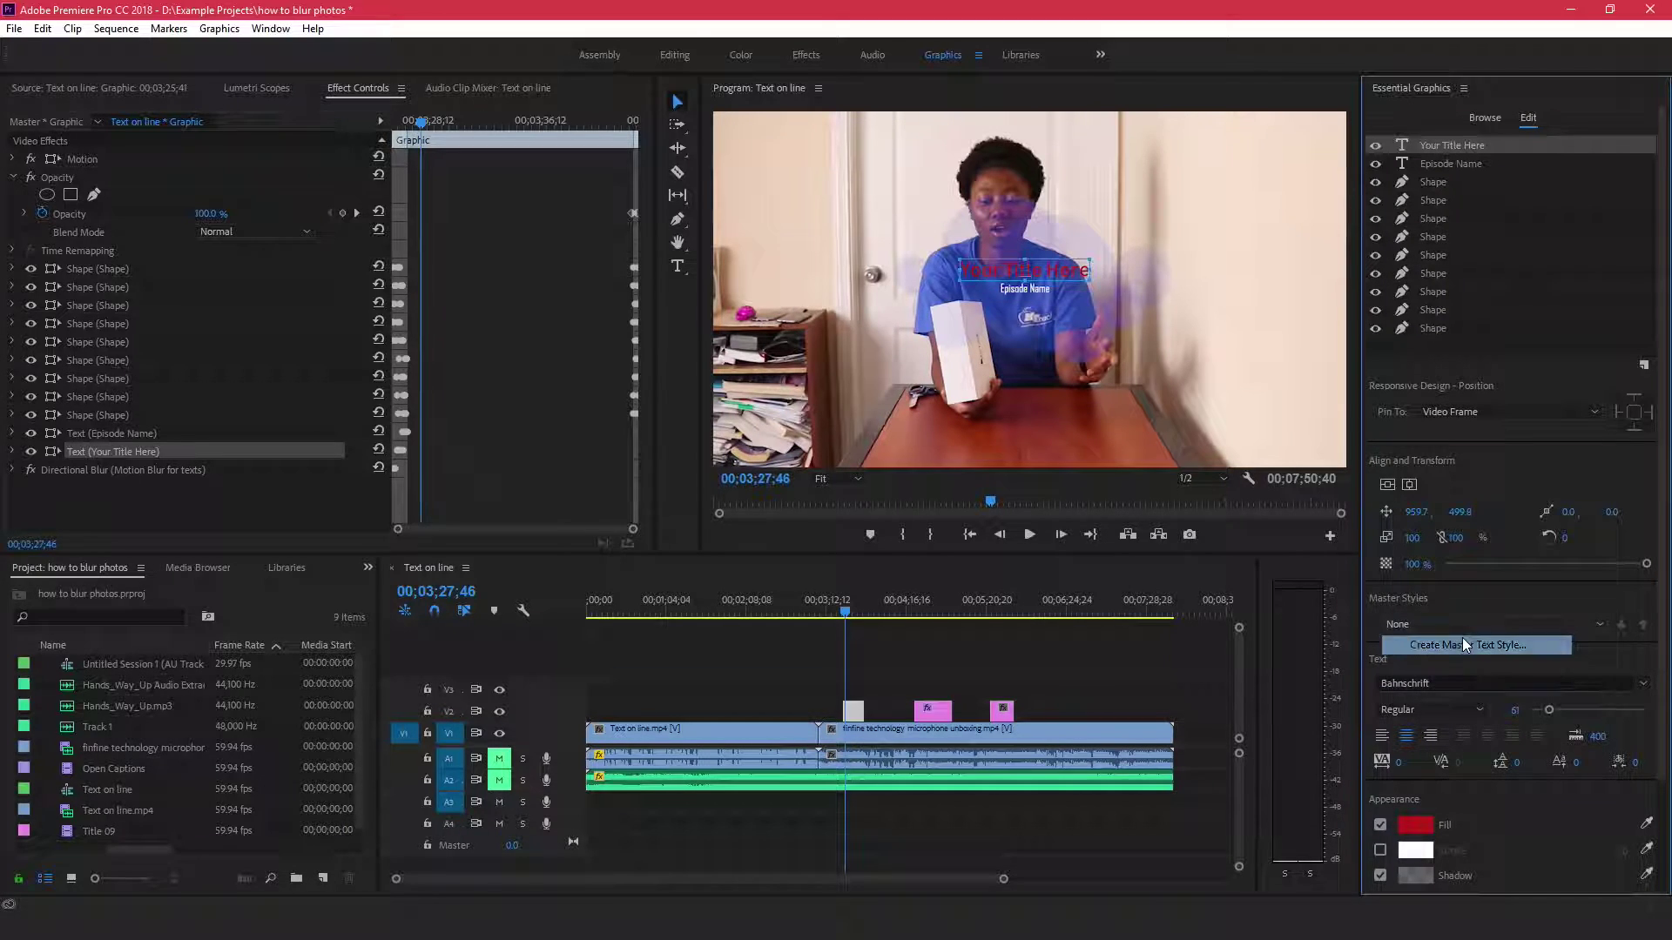
{"action": "left_click", "coordinate": [1518, 491]}
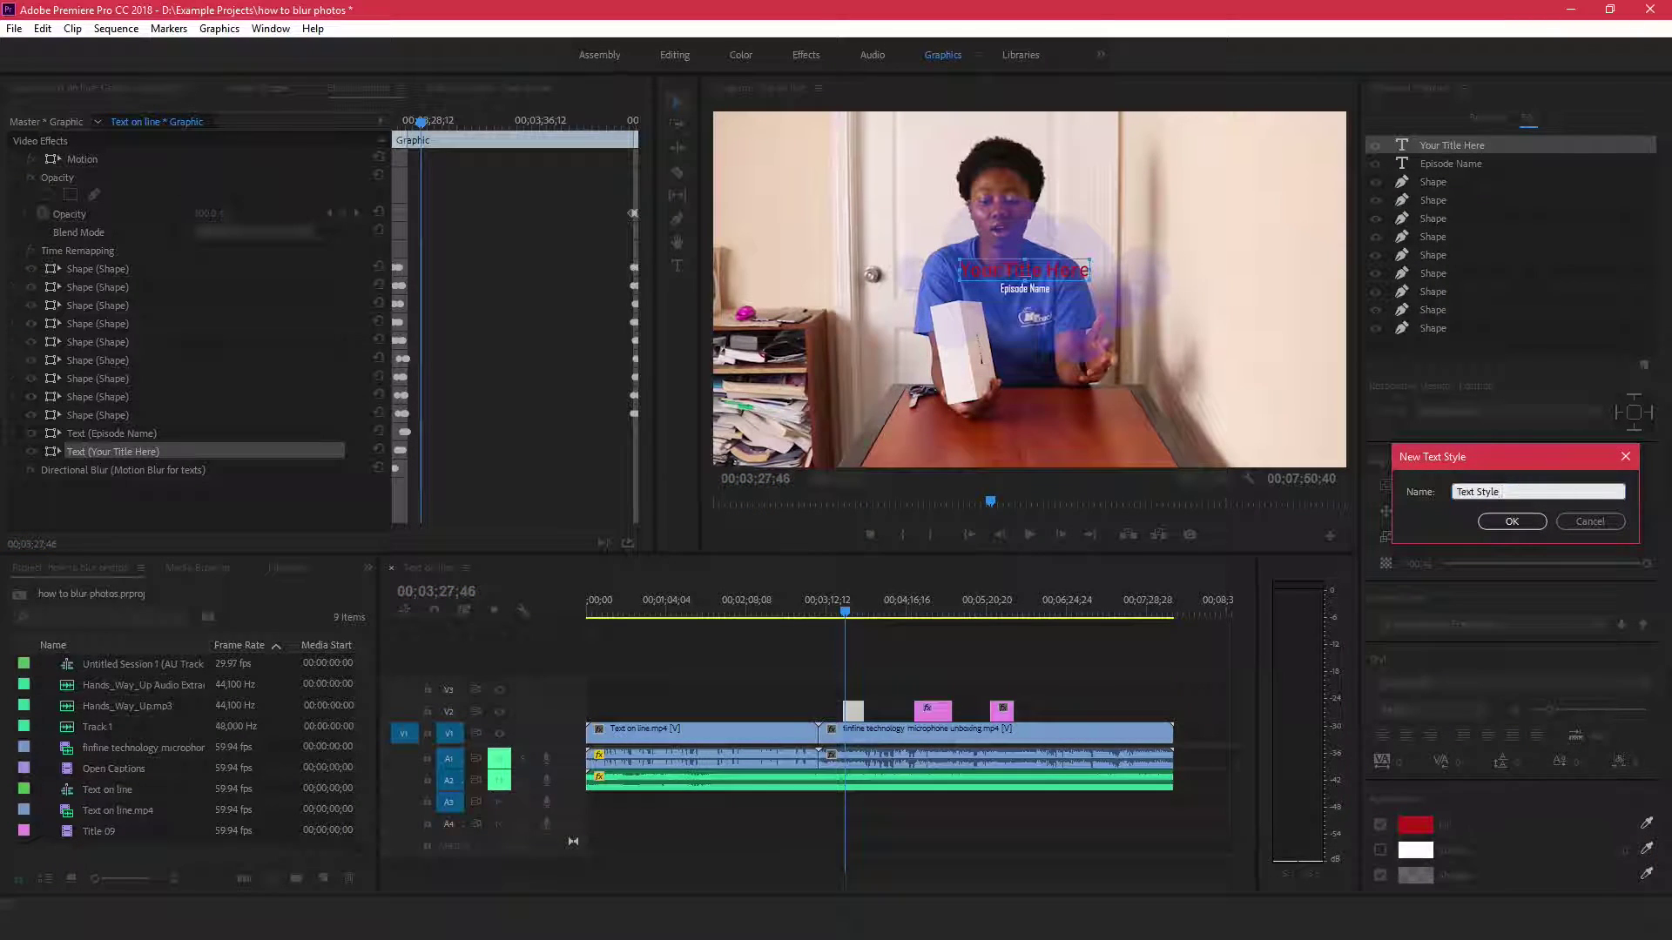
{"action": "type", "text": "1"}
{"action": "left_click", "coordinate": [1511, 523]}
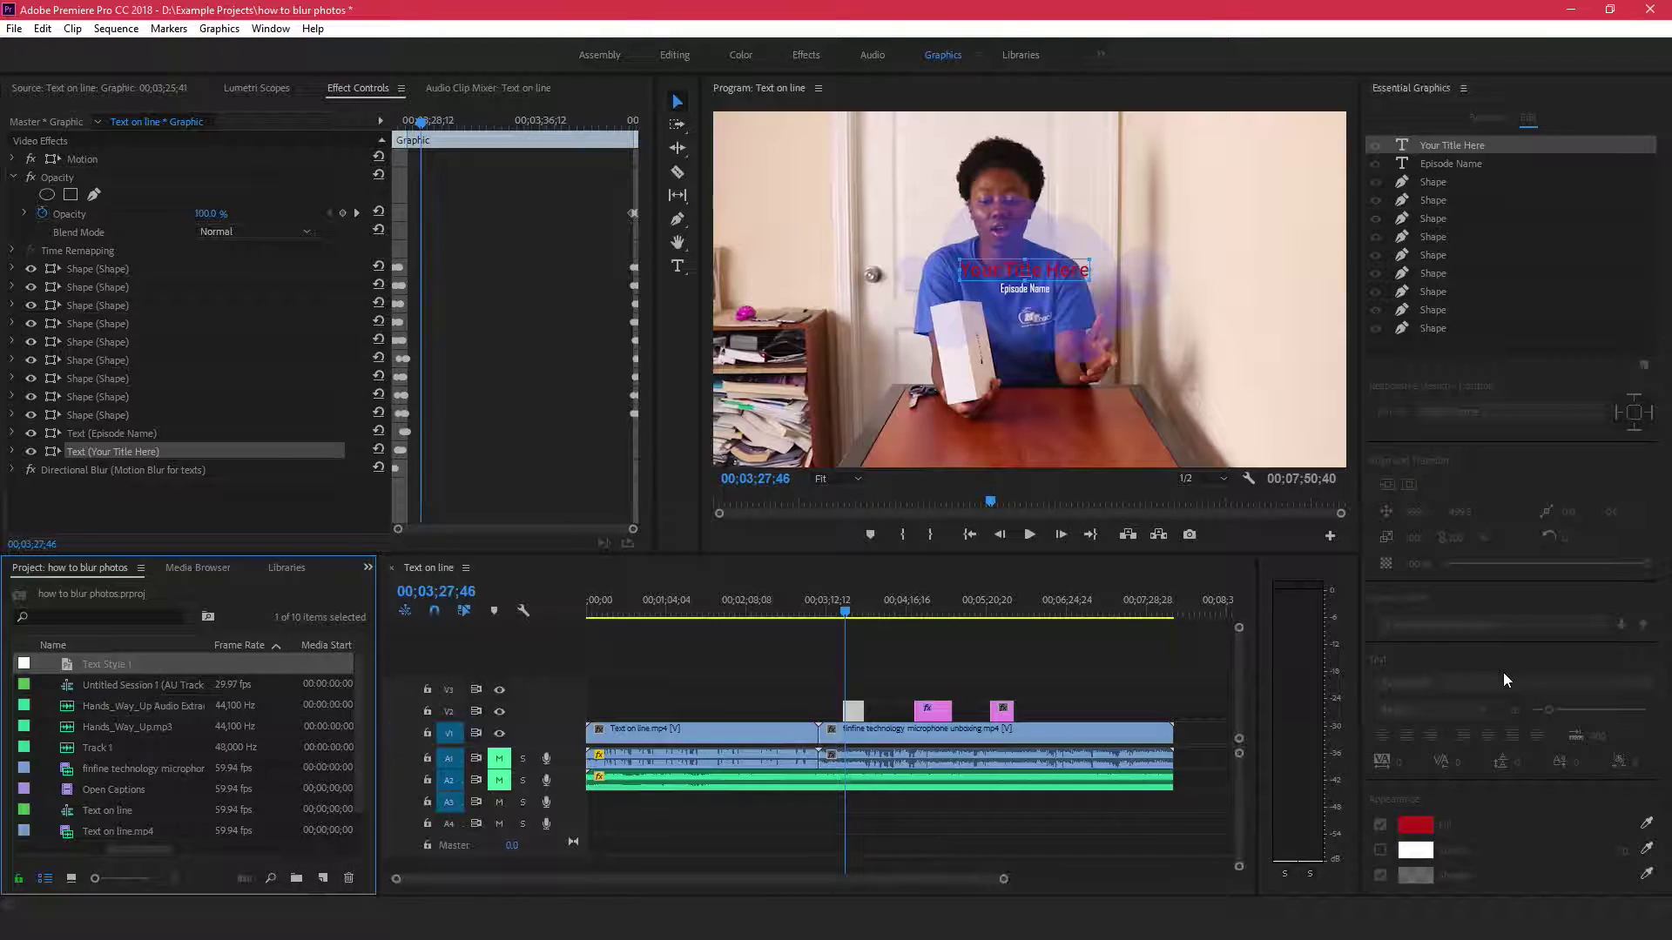
- Apply Text Style 1 to the Episode Name layer, then deselect the title clip
{"action": "left_click", "coordinate": [1448, 165]}
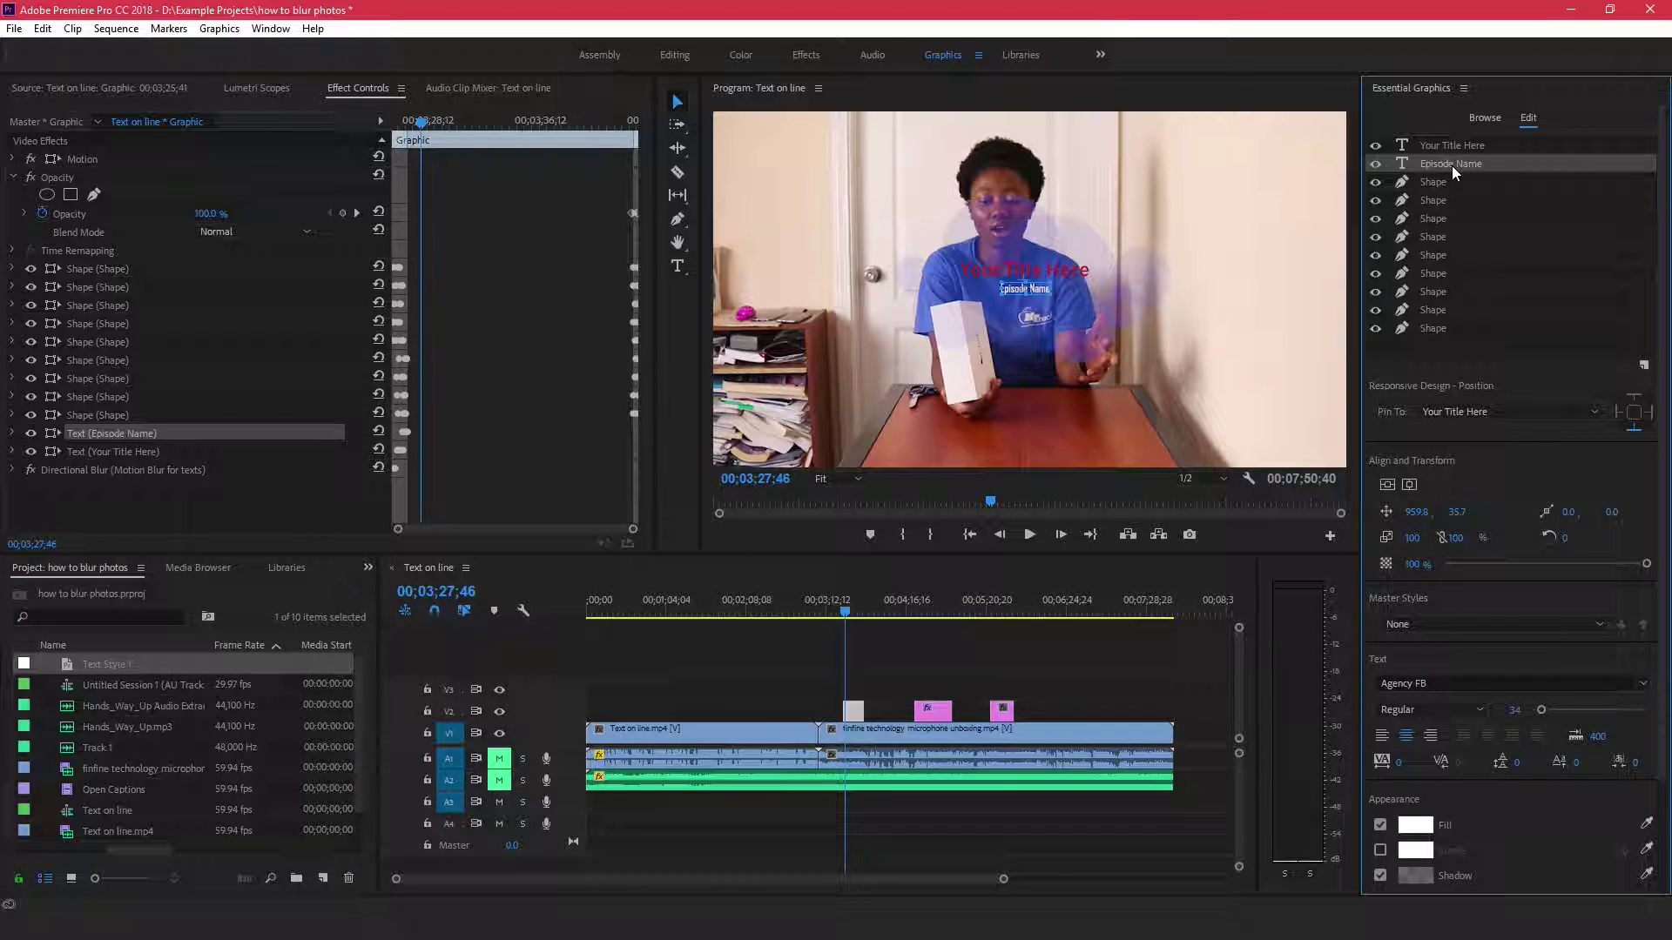
{"action": "left_click", "coordinate": [1466, 625]}
{"action": "left_click", "coordinate": [1454, 687]}
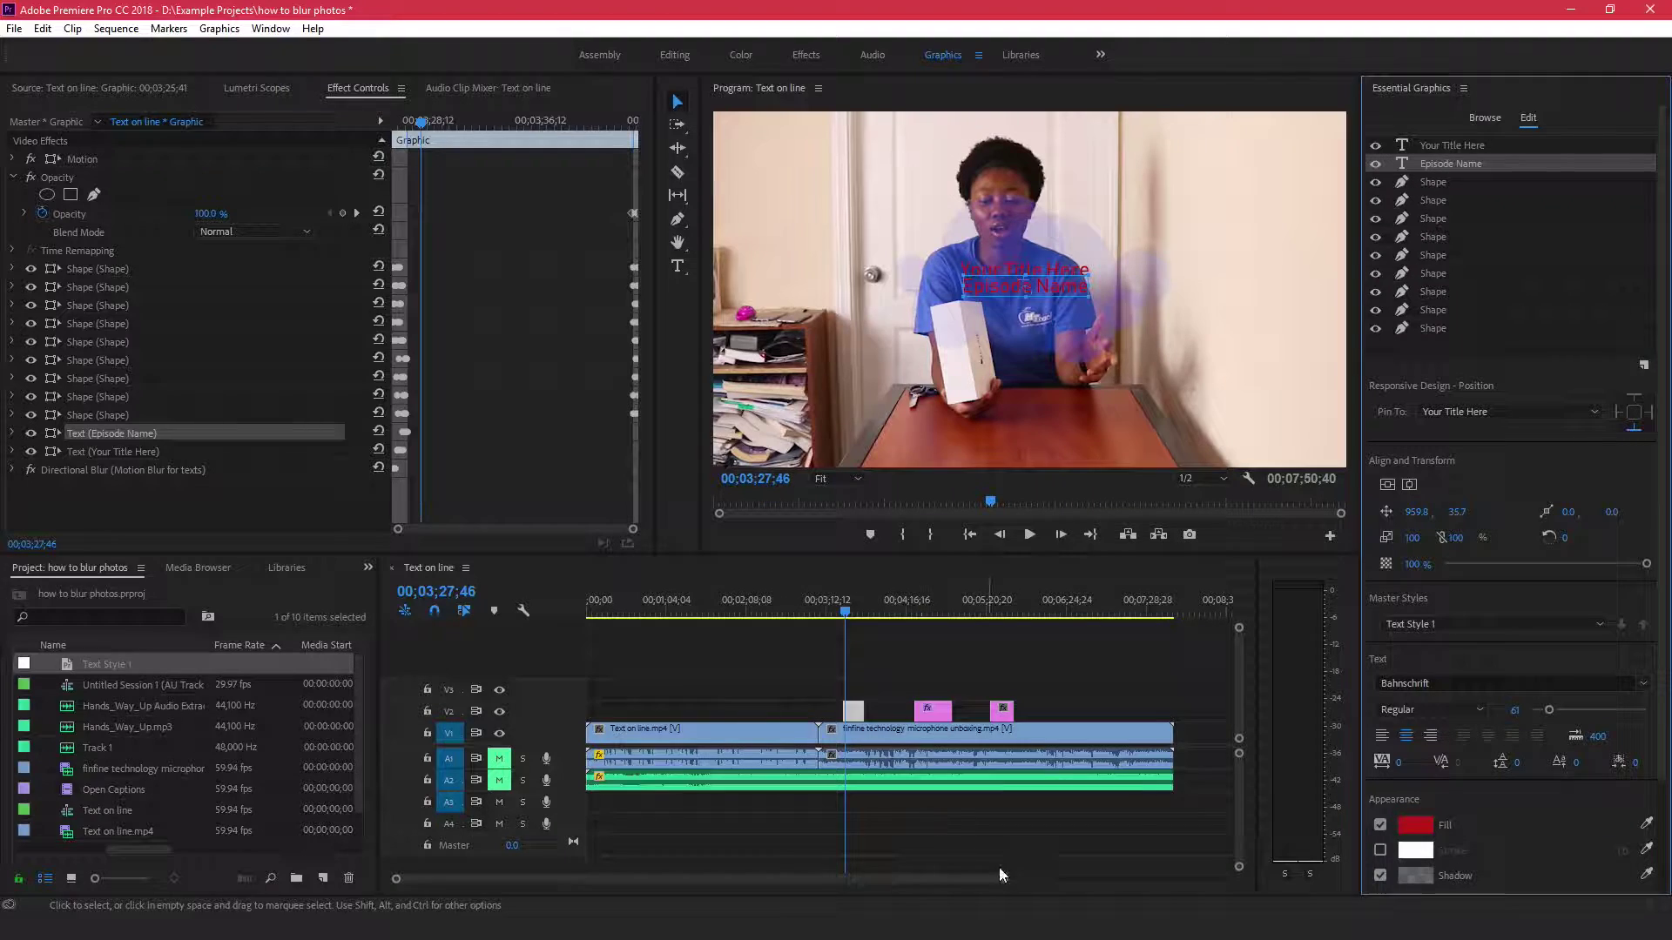
{"action": "left_click", "coordinate": [999, 867]}
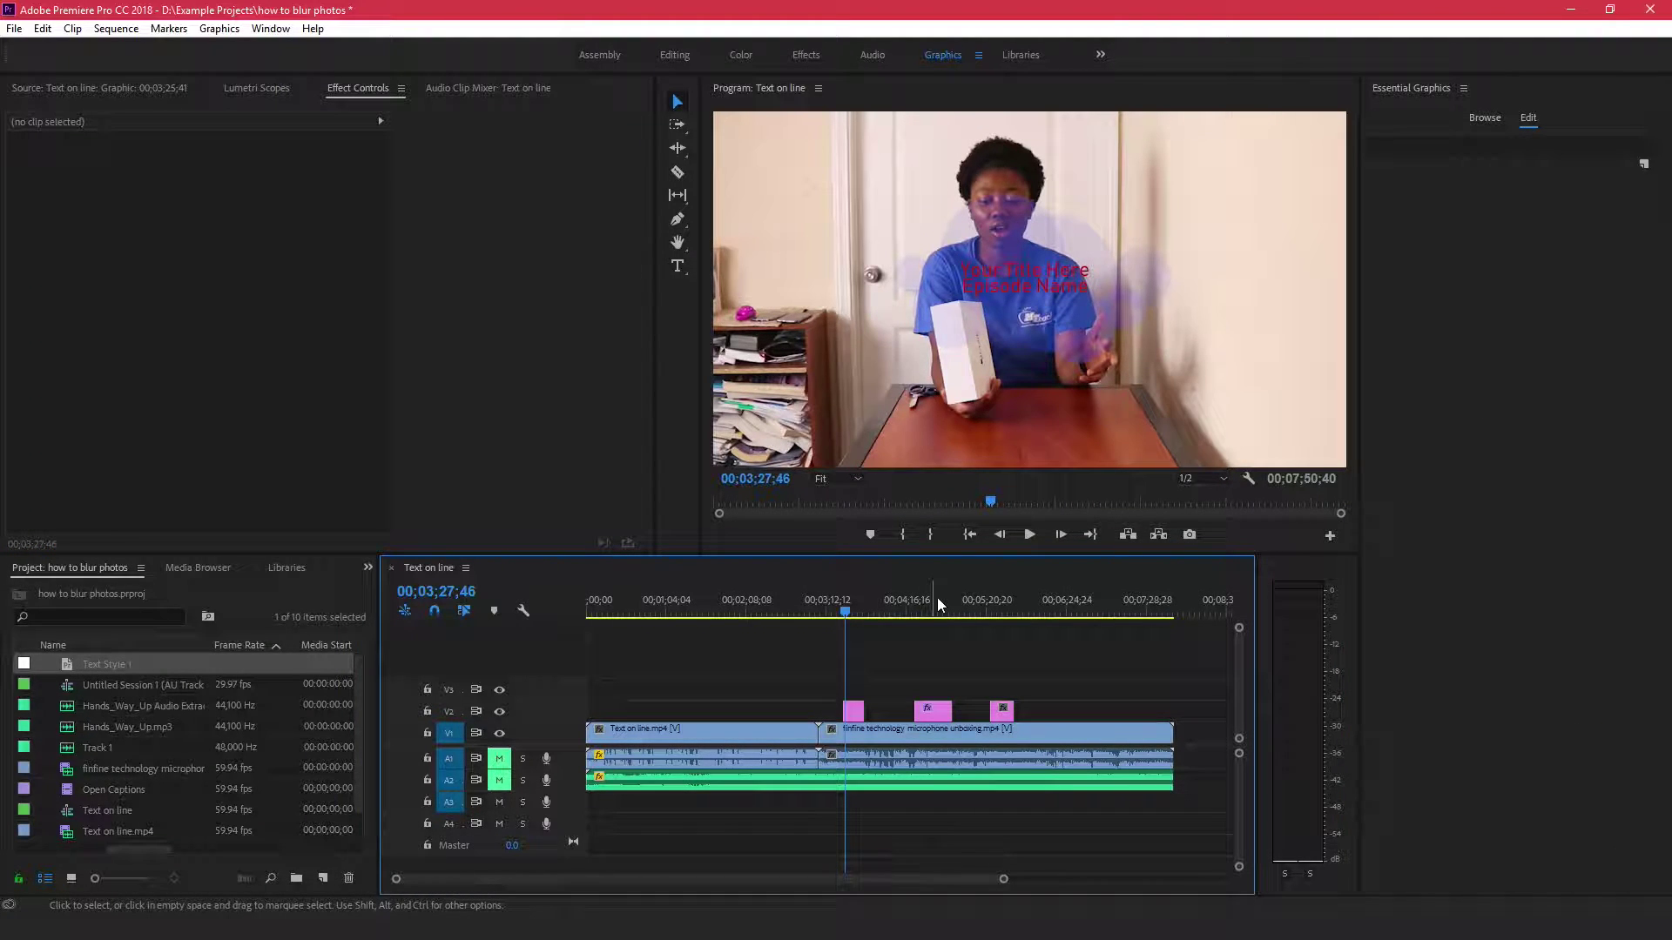